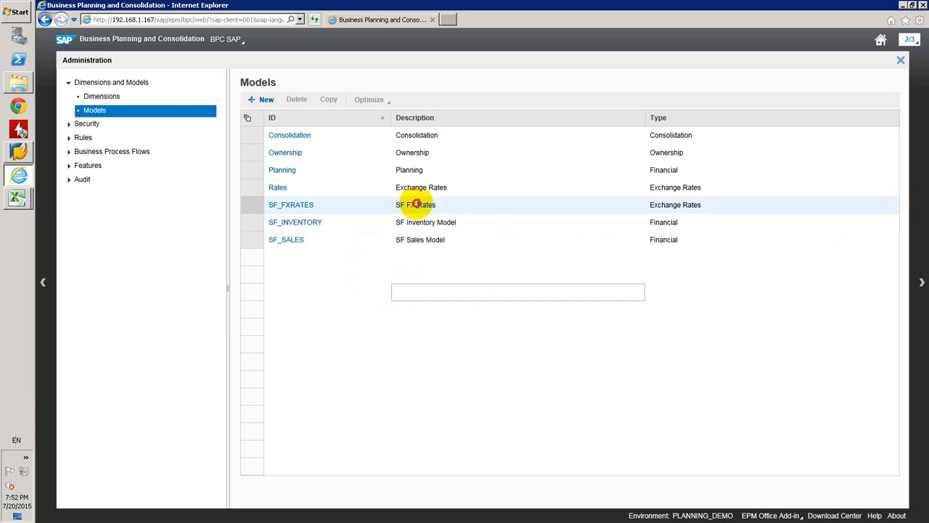
# Review the SF_FXRATES, SF_INVENTORY and SF_SALES entries in the model list
pyautogui.click(416, 204)
pyautogui.click(435, 222)
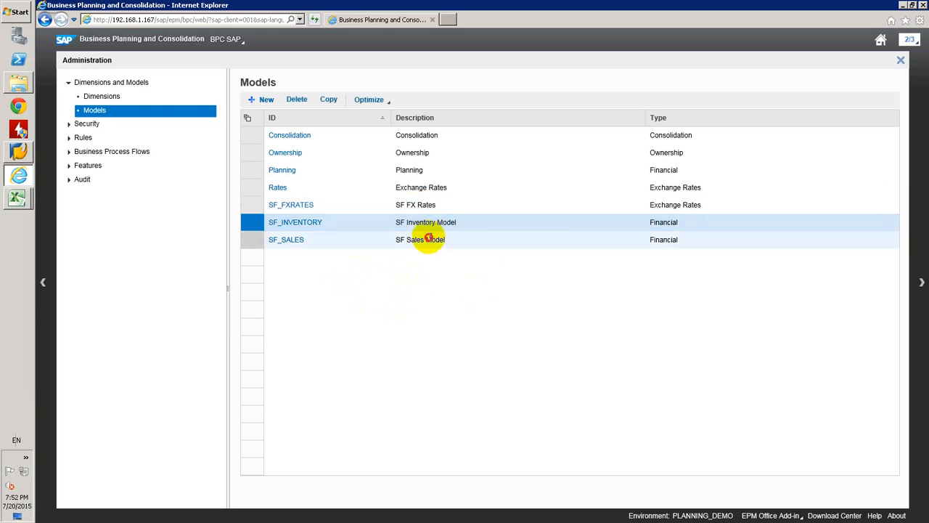
pyautogui.click(429, 238)
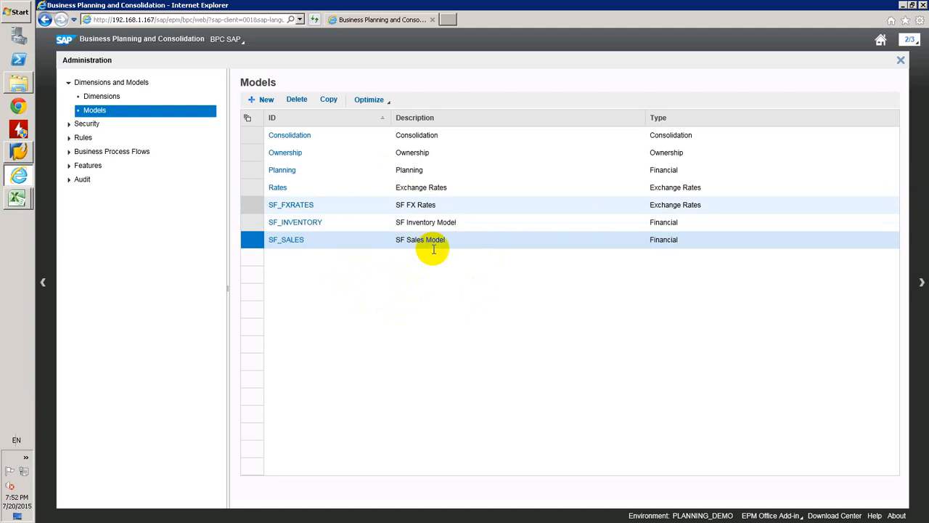
pyautogui.click(519, 229)
pyautogui.click(516, 236)
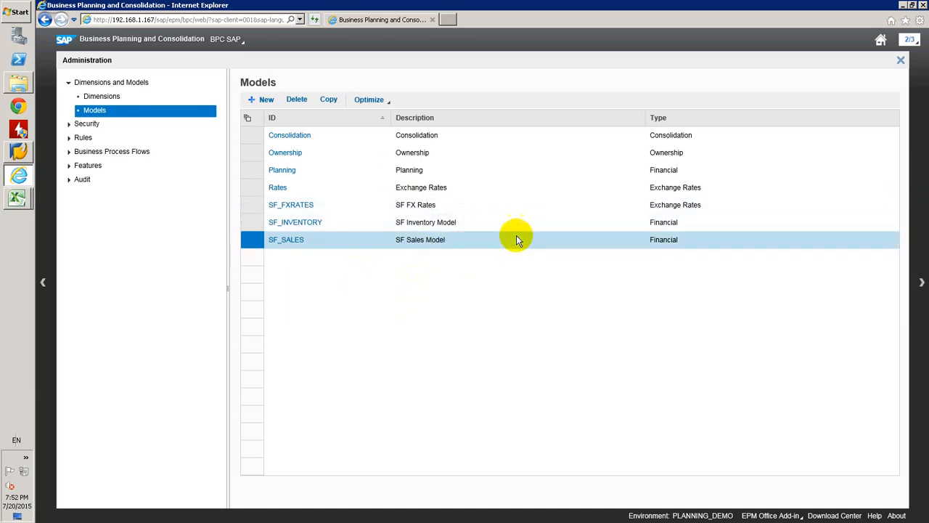
pyautogui.click(454, 204)
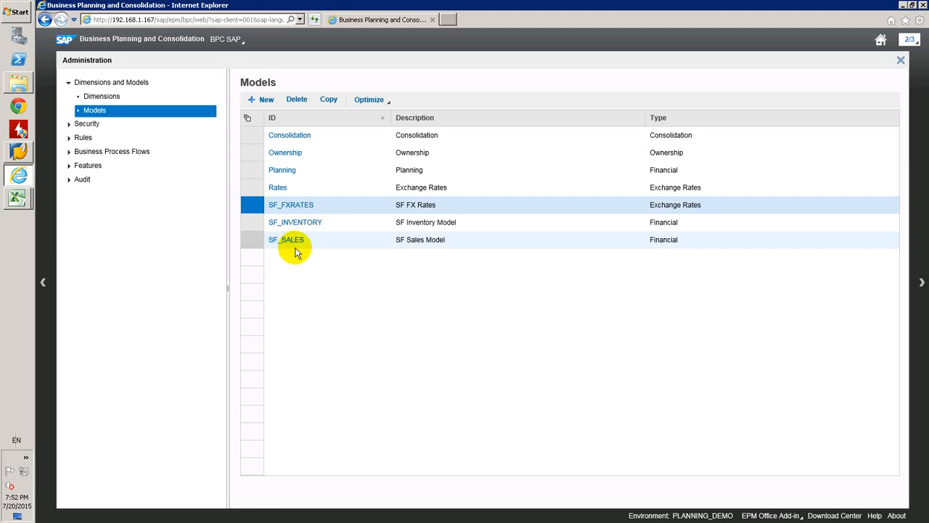
# Switch to the planning_demo workbook in Excel and examine the Selling Price report's products, profit centers, header members and Personal Computer row
pyautogui.click(18, 197)
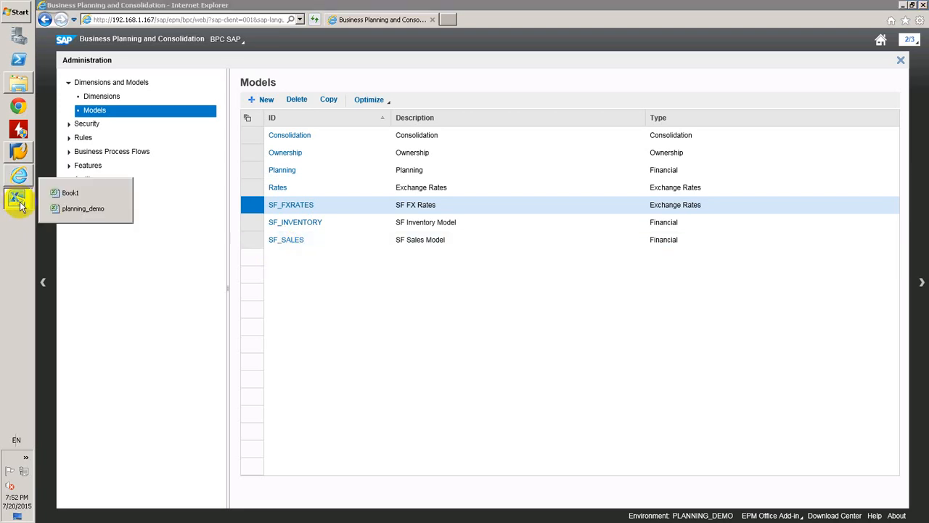
pyautogui.click(73, 211)
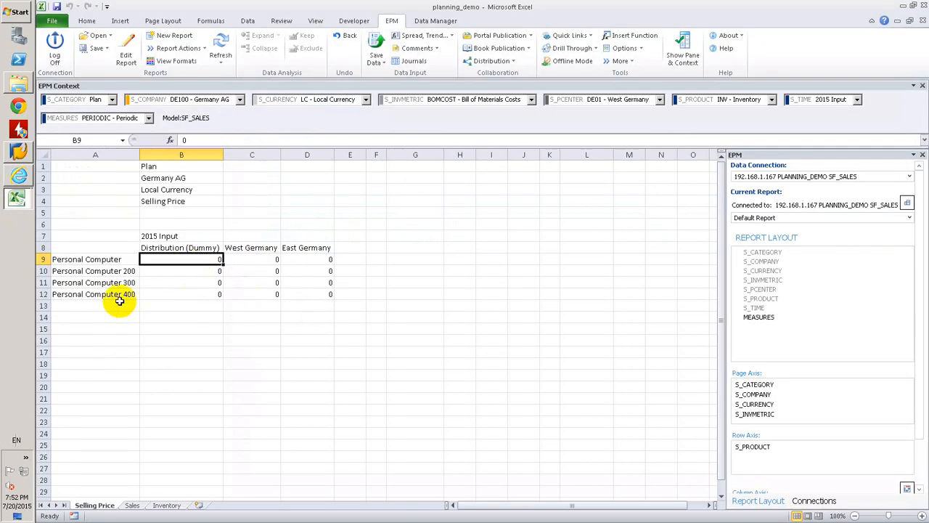
pyautogui.moveTo(87, 259); pyautogui.dragTo(98, 282)
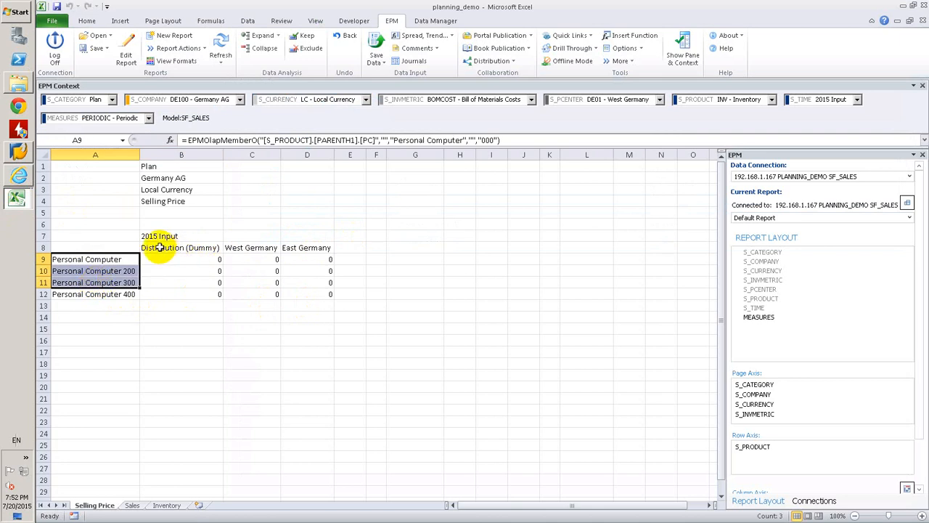
pyautogui.moveTo(175, 247); pyautogui.dragTo(301, 250)
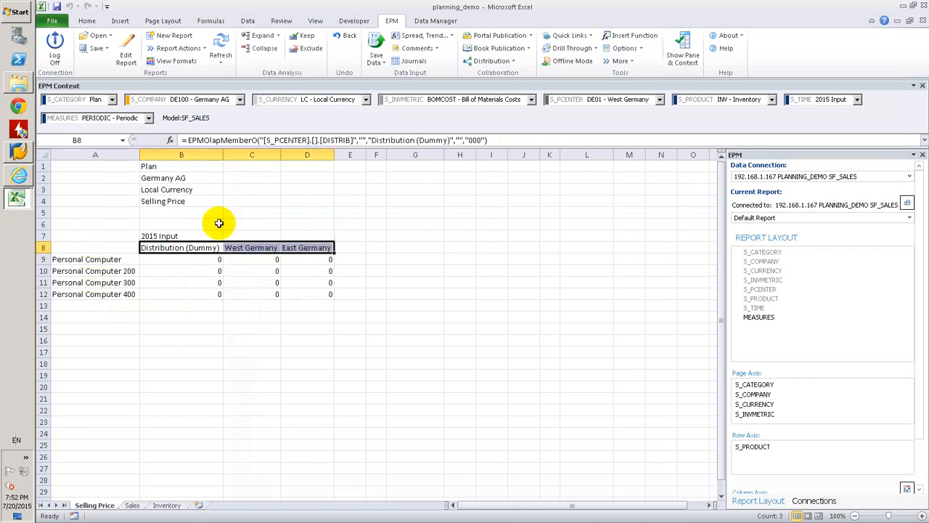
pyautogui.moveTo(165, 171); pyautogui.dragTo(190, 195)
pyautogui.click(186, 201)
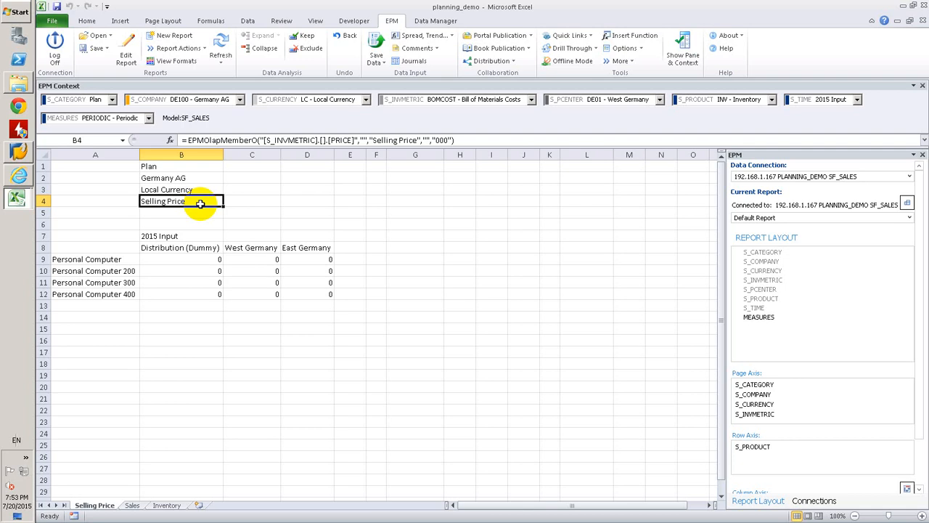
pyautogui.click(215, 264)
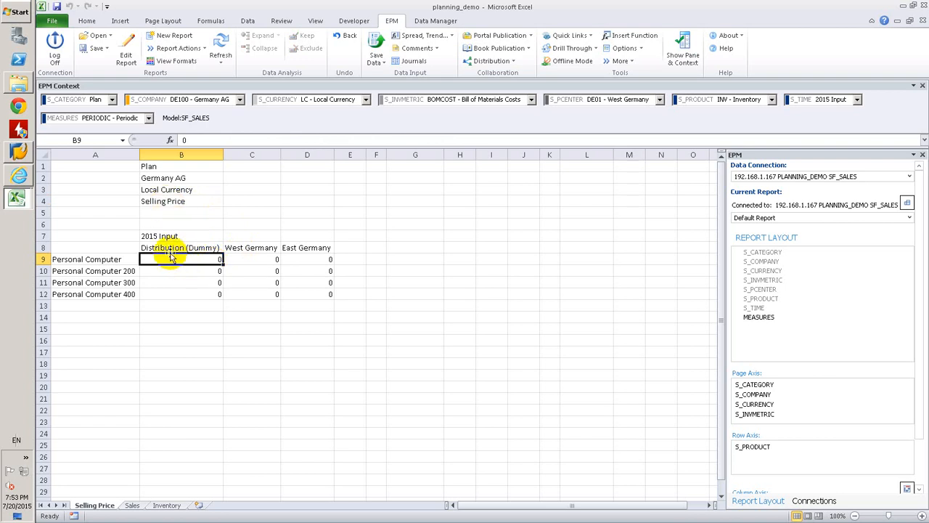
pyautogui.click(263, 264)
pyautogui.click(321, 259)
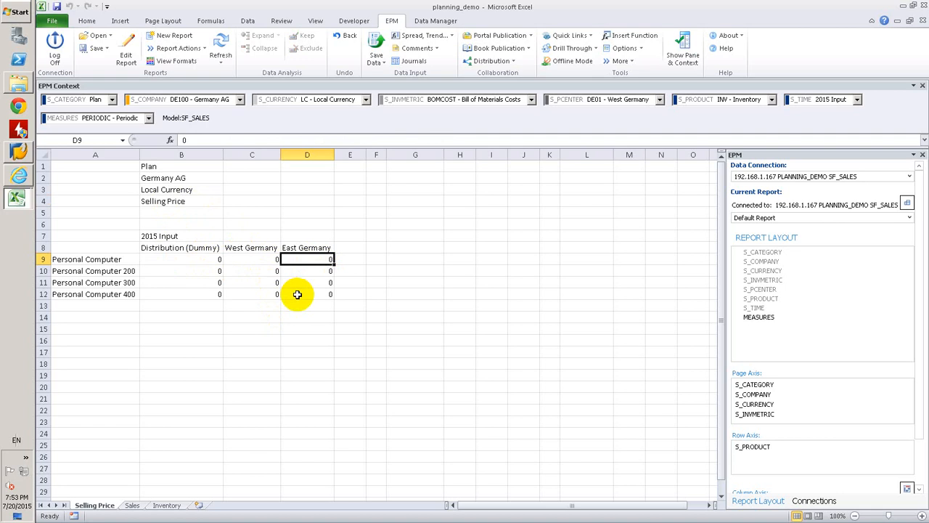
# Enter 130 as the Personal Computer selling price under Distribution (Dummy), save the data to the model, and check the West and East Germany cells
pyautogui.click(194, 258)
pyautogui.write('130')
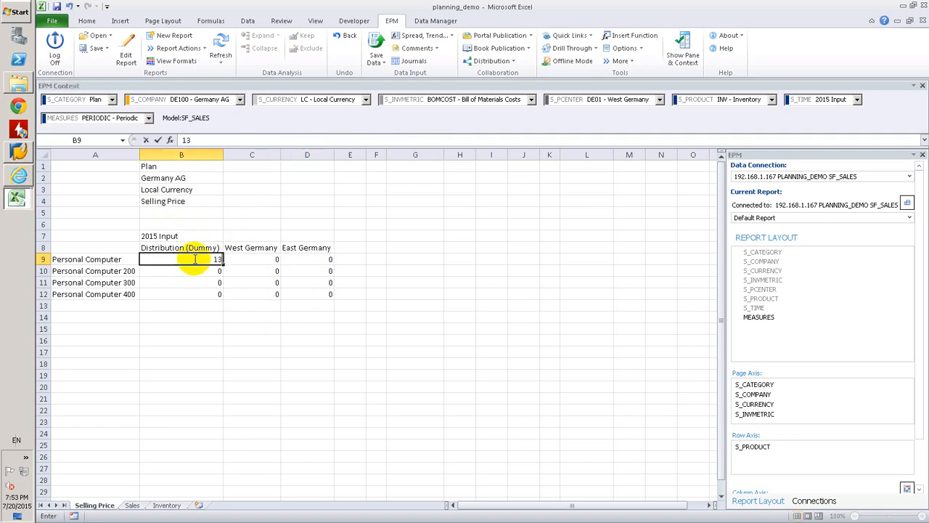
pyautogui.press('Return')
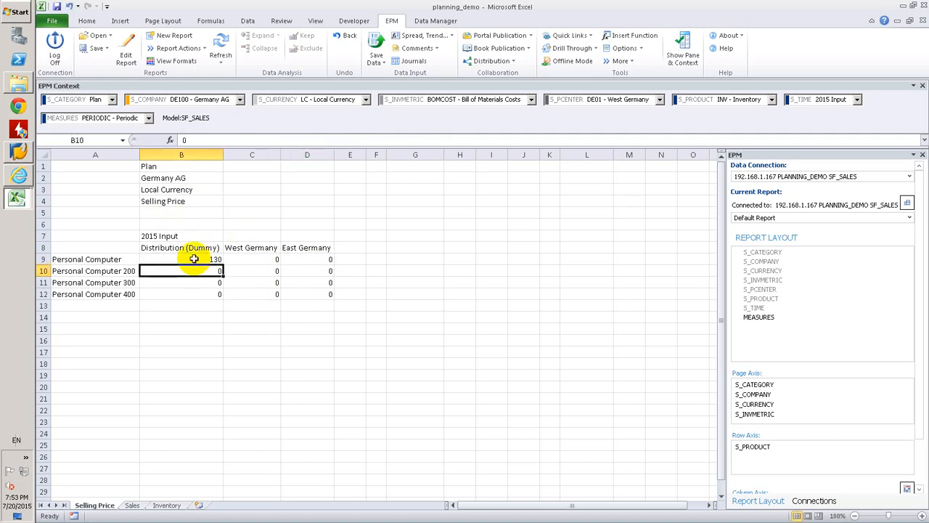
pyautogui.click(376, 41)
pyautogui.press('Return')
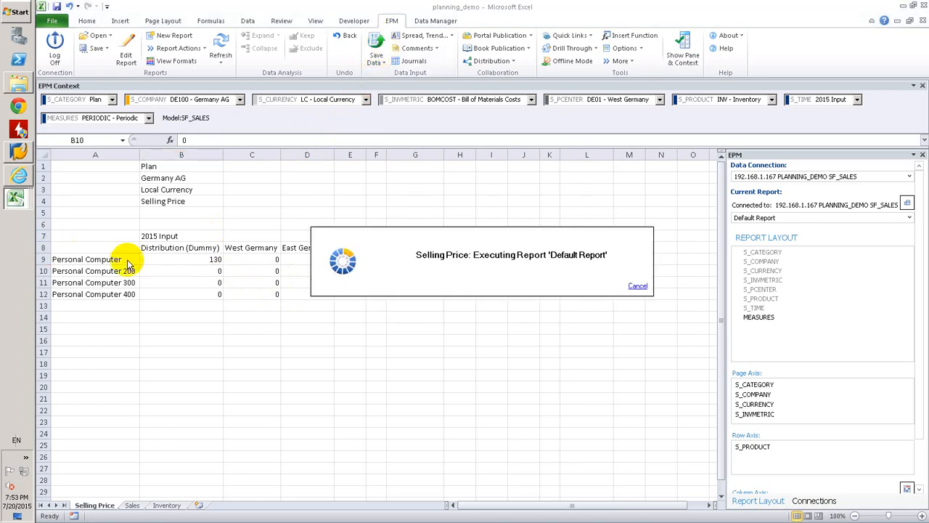
pyautogui.click(644, 342)
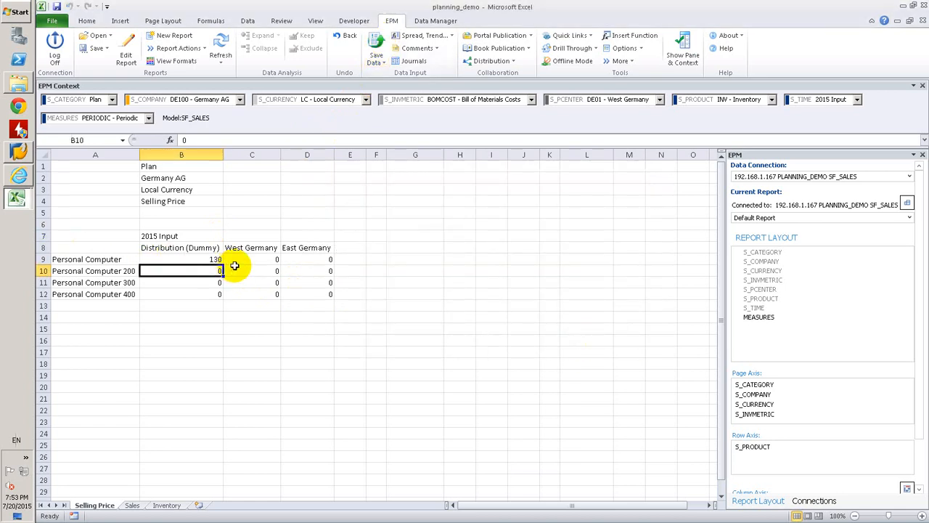
pyautogui.click(262, 259)
pyautogui.keyDown('shift'); pyautogui.click(305, 258); pyautogui.keyUp('shift')
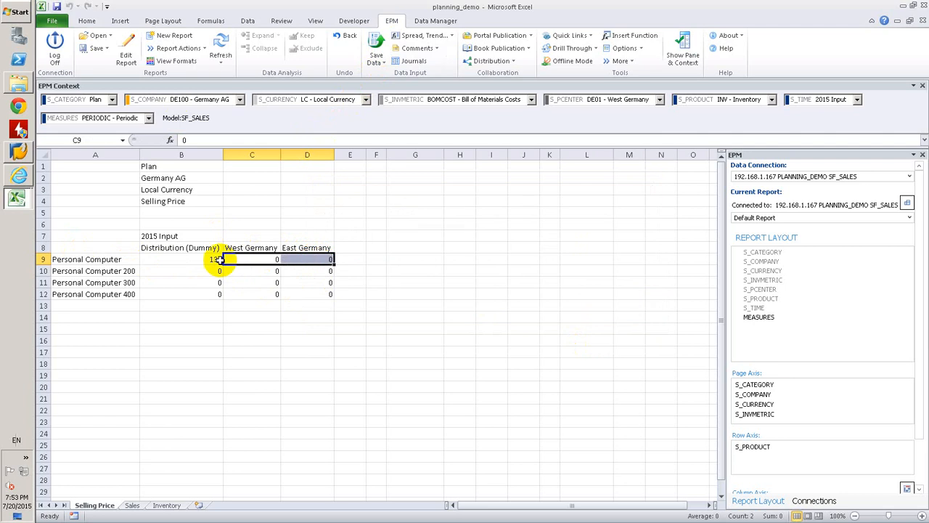
# Switch to the Business Planning and Consolidation web administration and open the DEFAULT logic script of the SF_SALES model
pyautogui.click(24, 181)
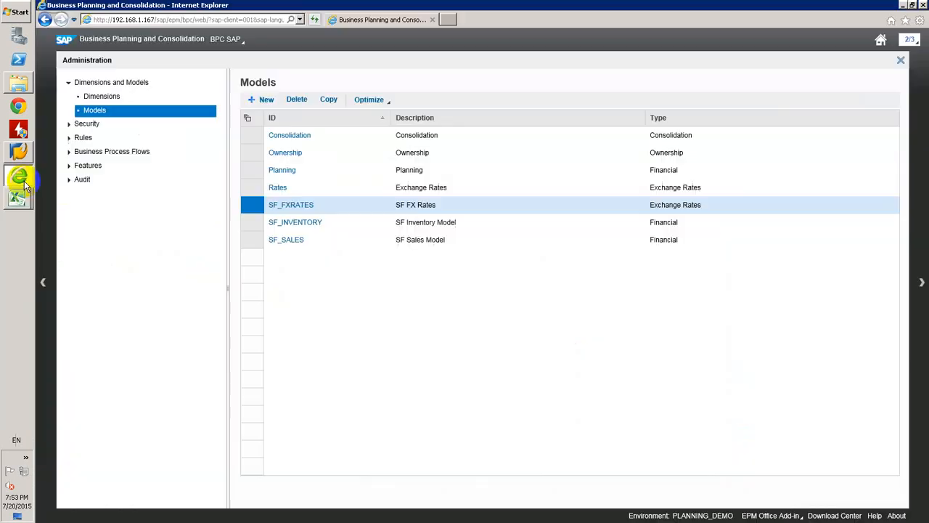
pyautogui.click(69, 140)
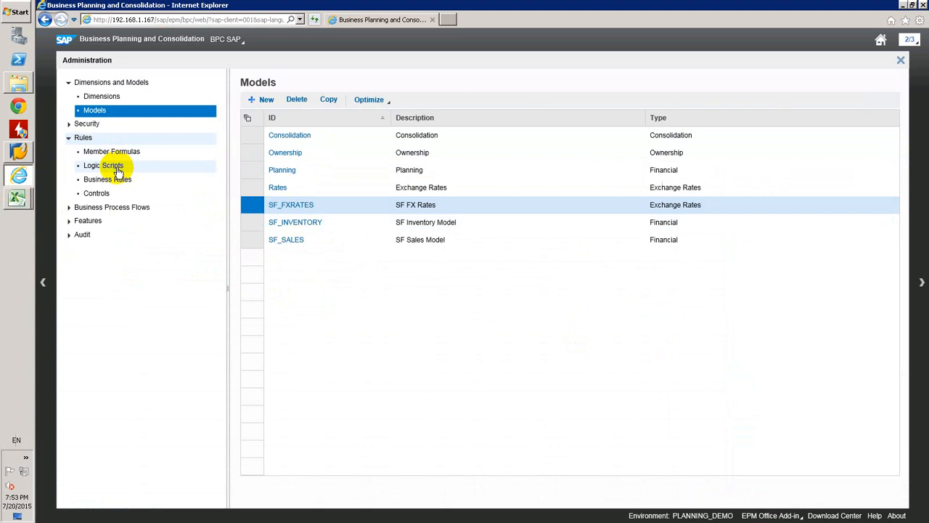
pyautogui.click(116, 168)
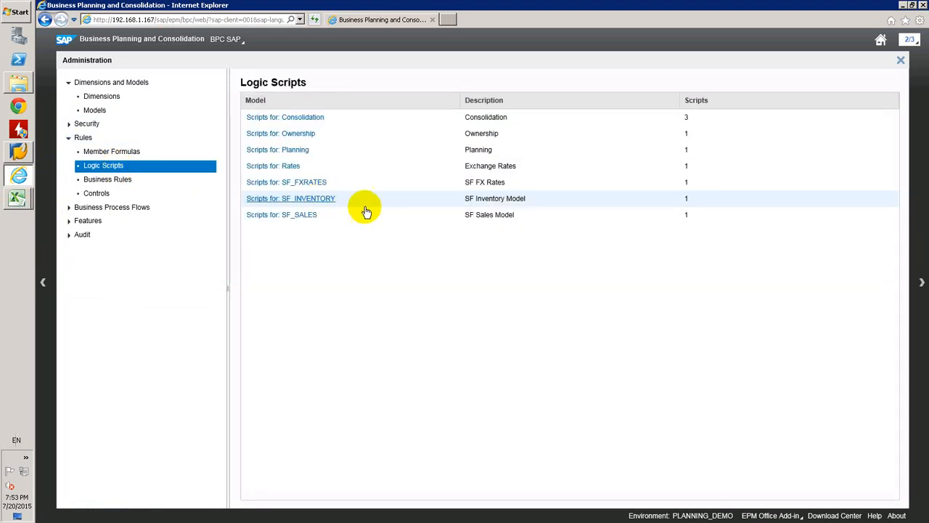
pyautogui.click(315, 218)
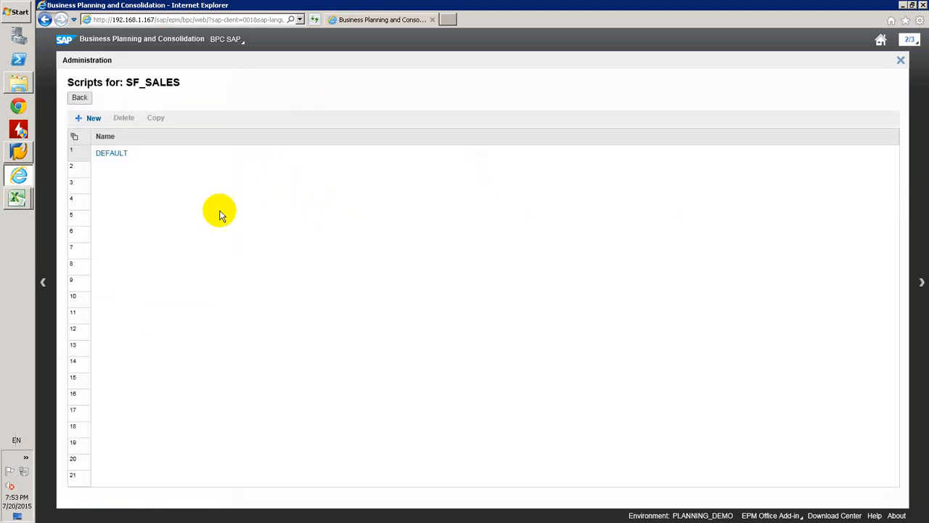
pyautogui.click(122, 157)
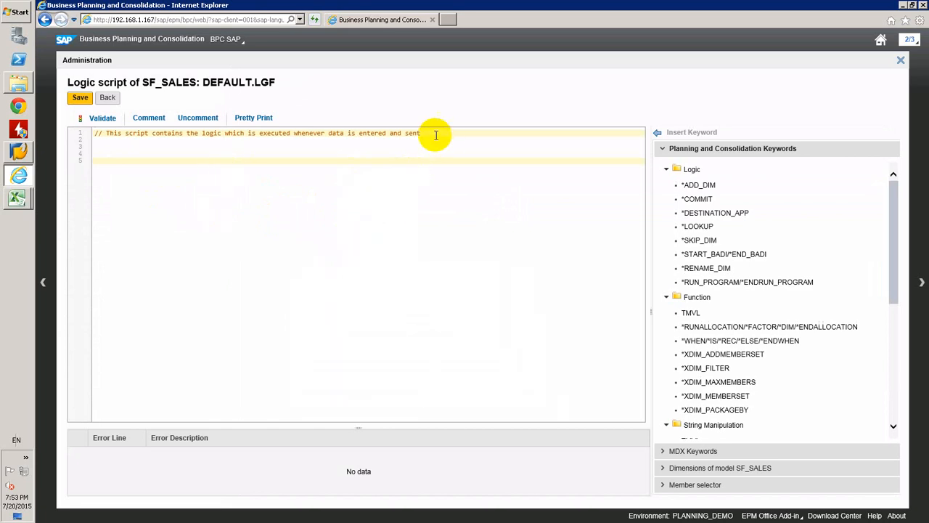
# Insert the *RUNALLOCATION keyword block below the script's comment and delete the {factor expression} placeholder from its *FACTOR line
pyautogui.press('Return')
pyautogui.press('Return')
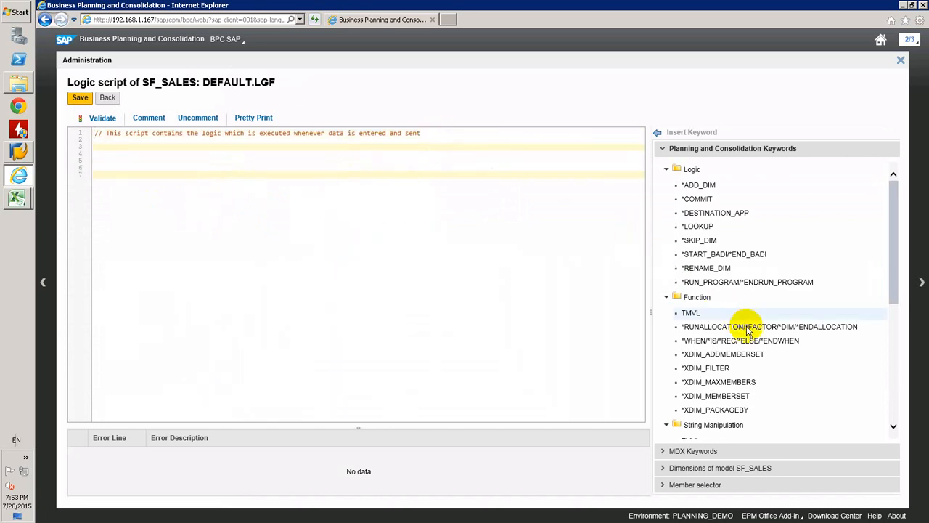
pyautogui.doubleClick(748, 328)
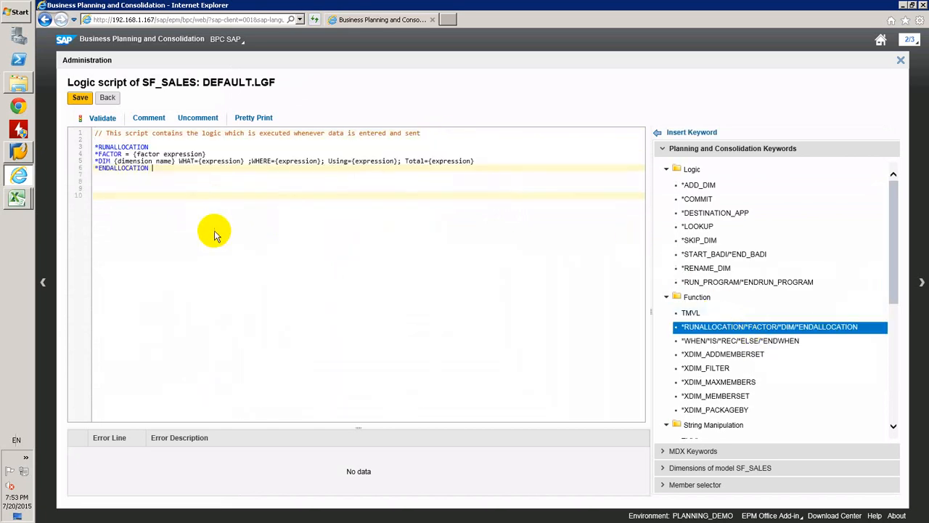
pyautogui.click(207, 154)
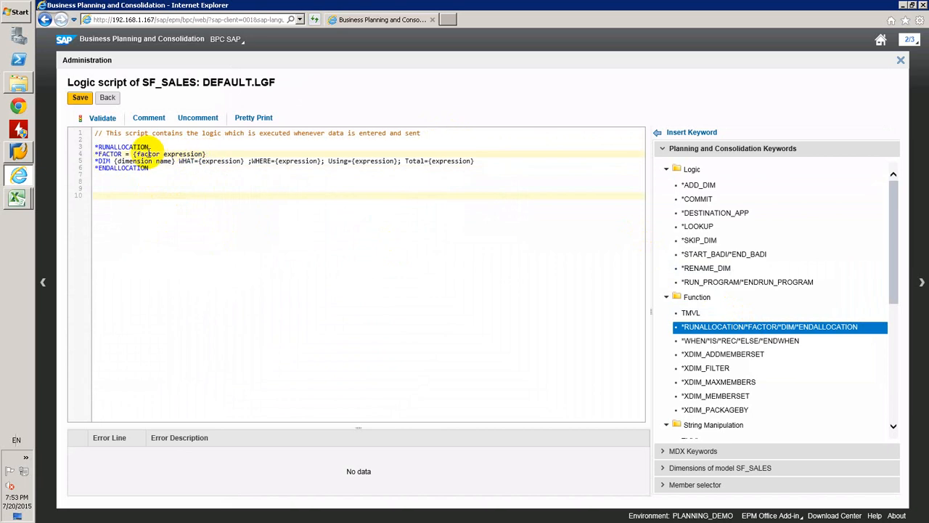
pyautogui.keyDown('shift'); pyautogui.click(134, 154); pyautogui.keyUp('shift')
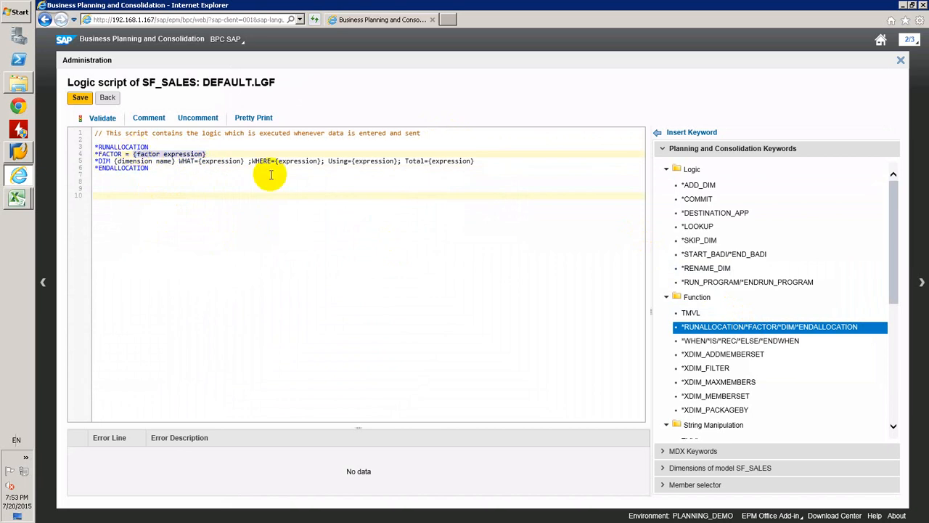
pyautogui.press('BackSpace')
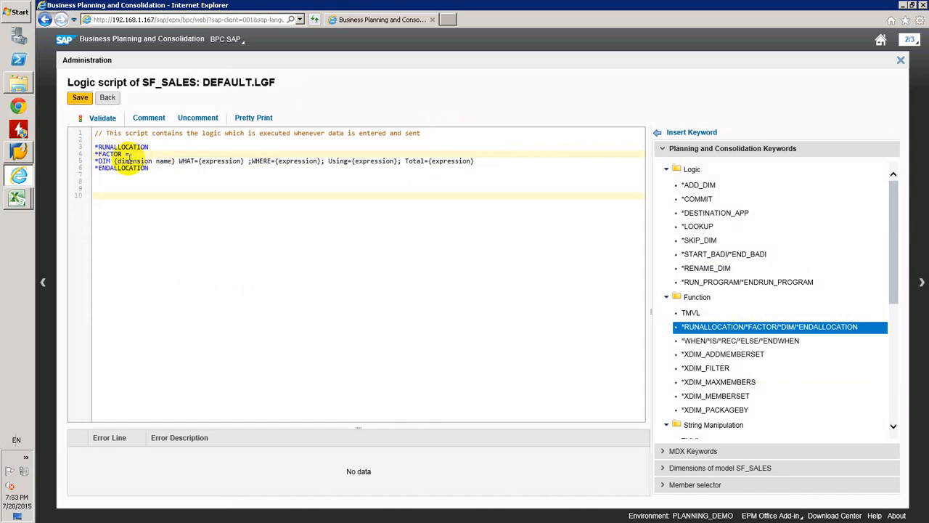
# Set the *DIM line's dimension name to S_PCENTER and its WHAT expression to DISTRIB
pyautogui.click(113, 161)
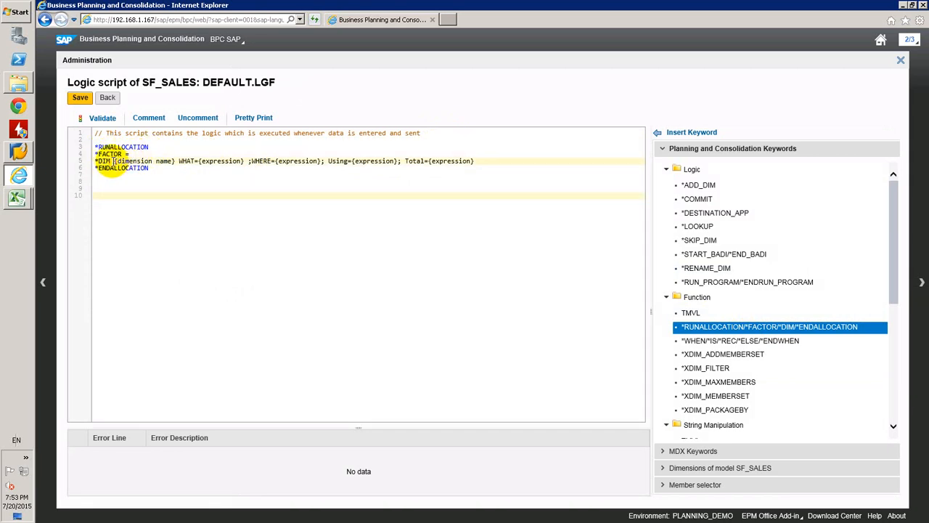
pyautogui.moveTo(113, 161); pyautogui.dragTo(176, 162)
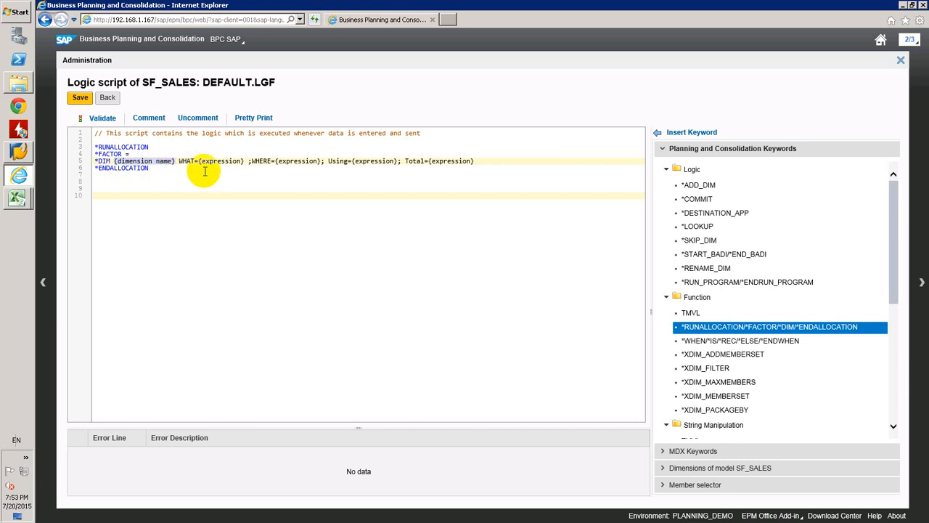
pyautogui.write('S_PC')
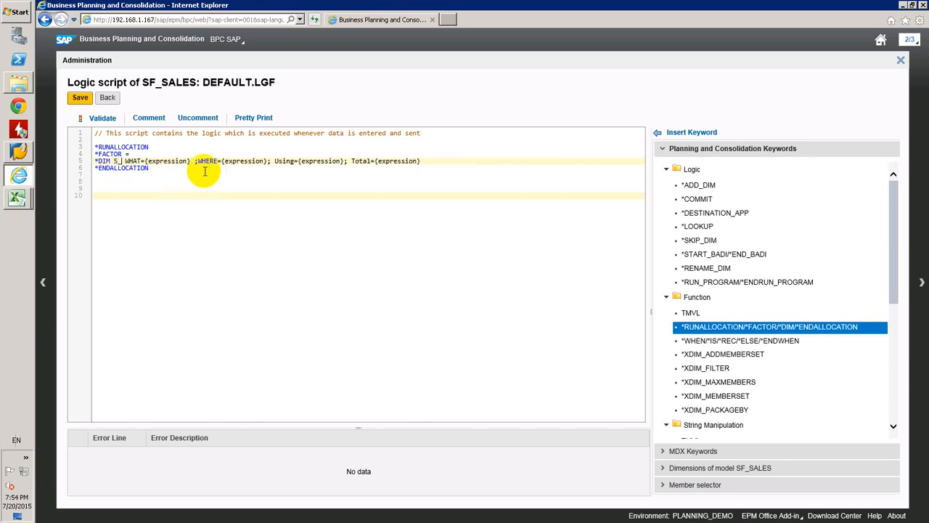
pyautogui.write('ENT')
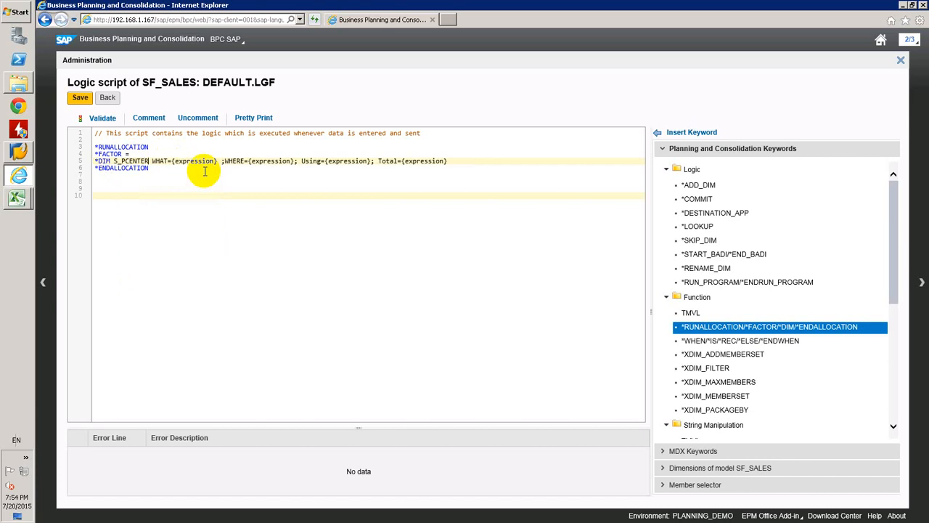
pyautogui.write('ER')
pyautogui.moveTo(171, 160); pyautogui.dragTo(217, 161)
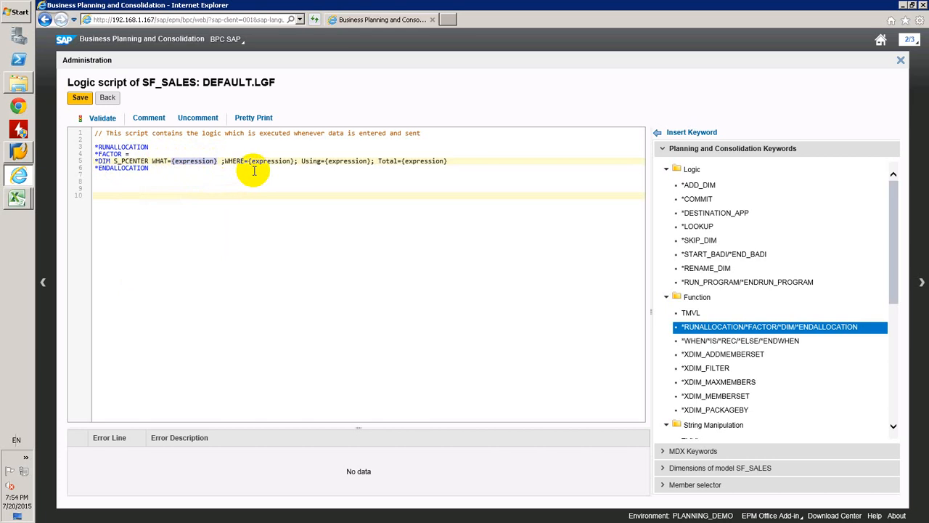
pyautogui.write('DISTRIB')
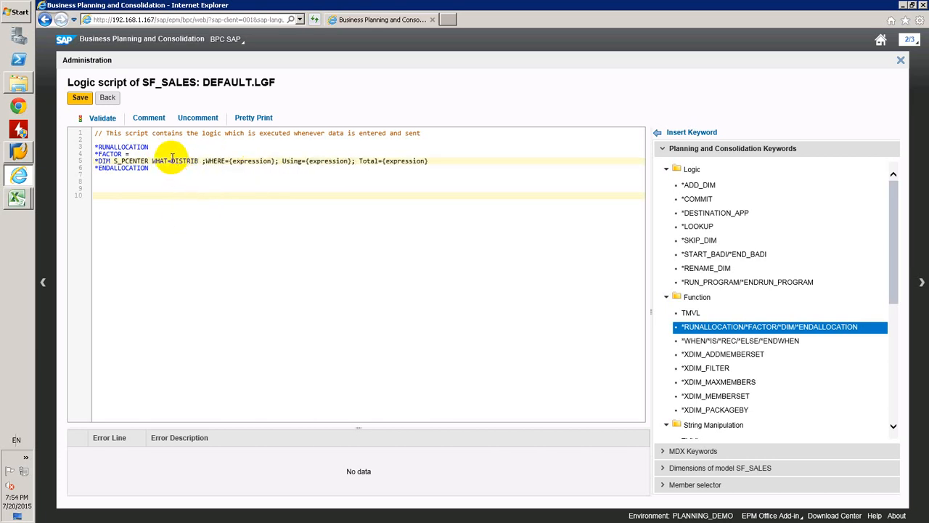
# Set the *DIM line's WHERE condition to <>DISTRIB in place of the {expression} placeholder and its equals sign
pyautogui.doubleClick(174, 160)
pyautogui.hotkey('ctrl', 'c')
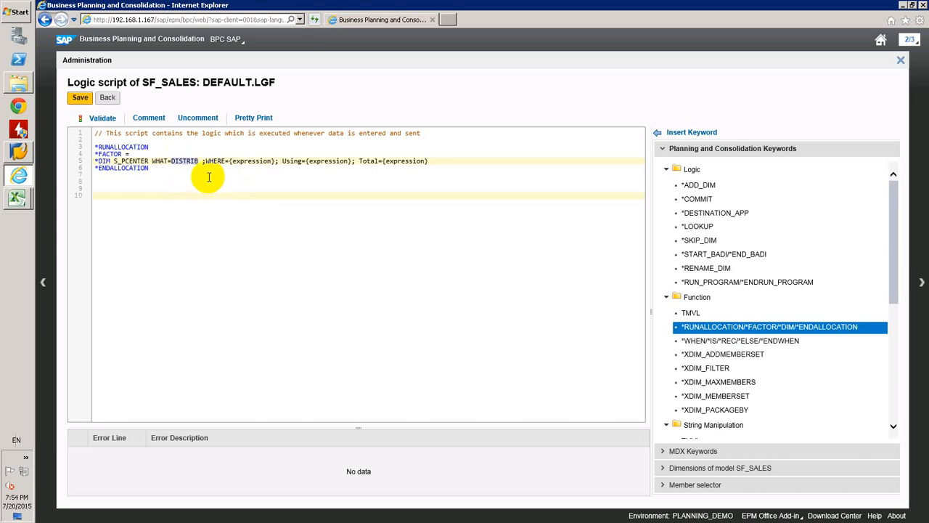
pyautogui.moveTo(227, 162); pyautogui.dragTo(269, 161)
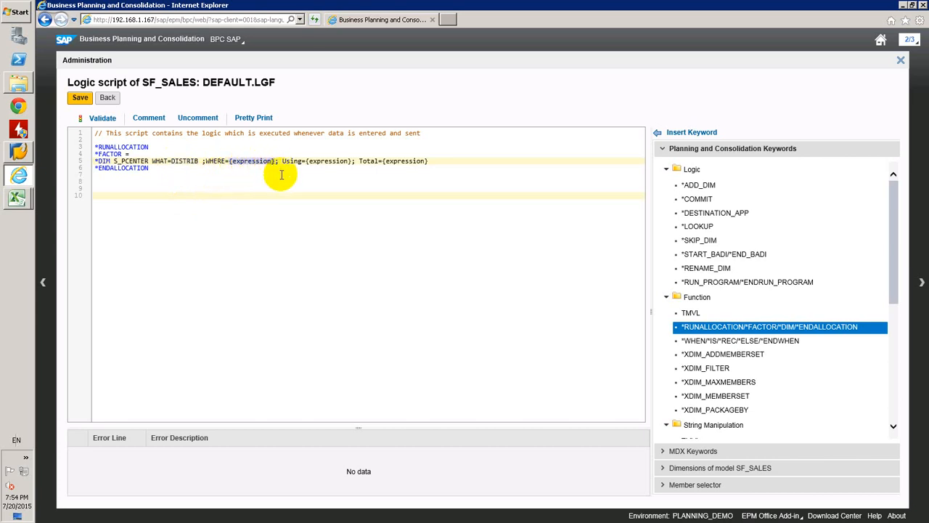
pyautogui.hotkey('ctrl', 'v')
pyautogui.click(226, 161)
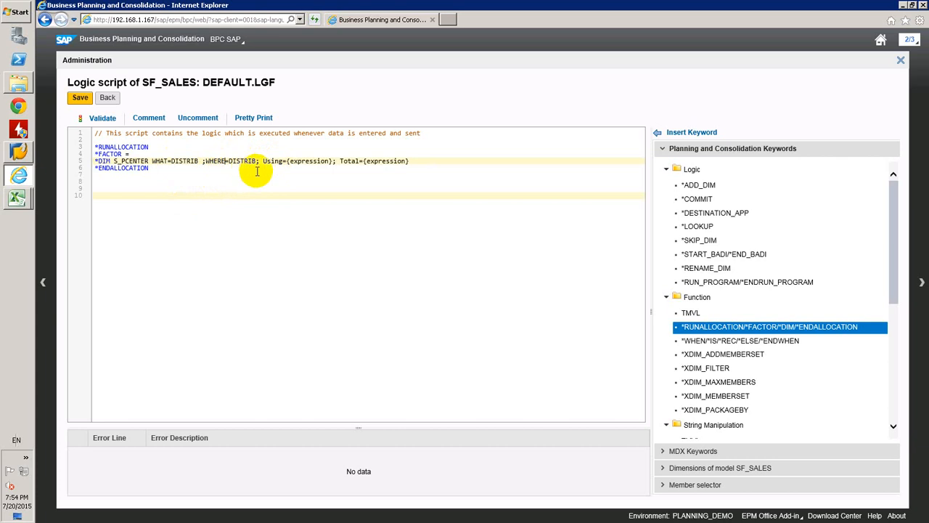
pyautogui.press('Delete')
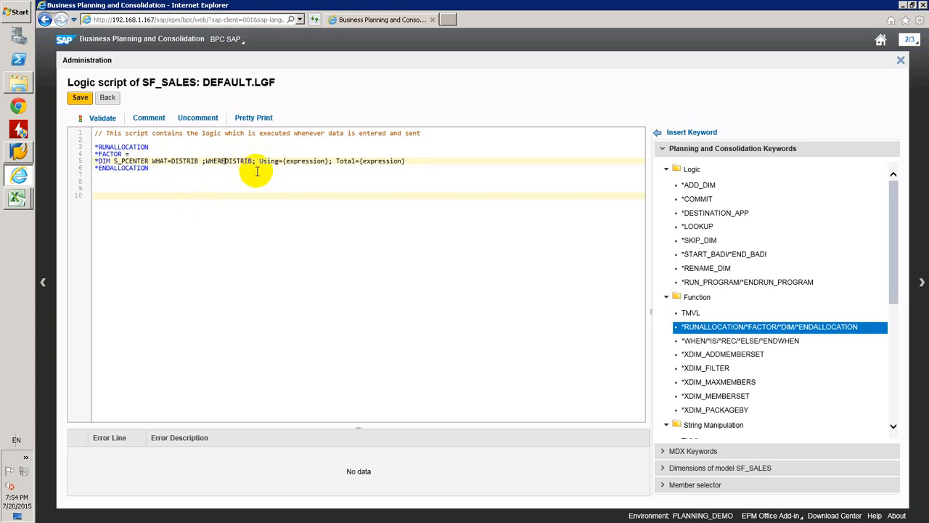
pyautogui.write('<>')
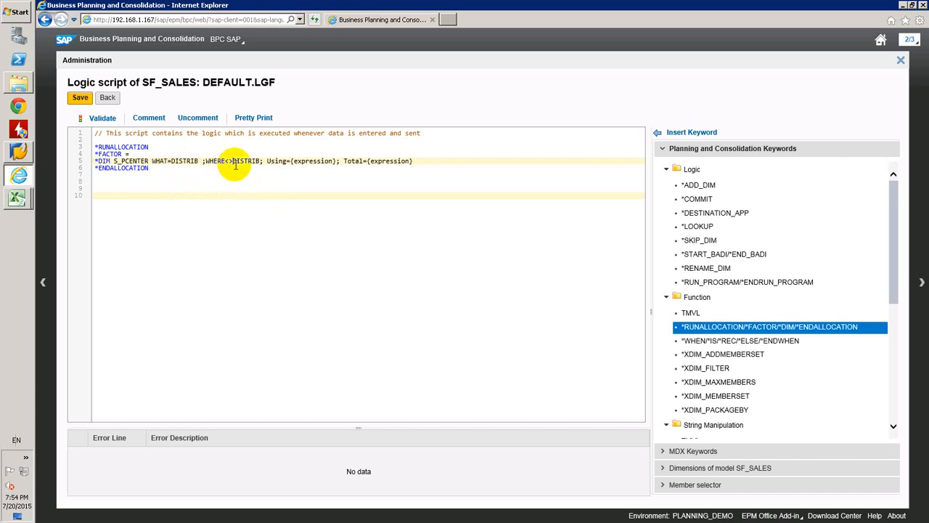
# Remove the Using and Total clauses from the *DIM line and place the semicolon directly after WHAT=DISTRIB, followed by a space
pyautogui.click(201, 160)
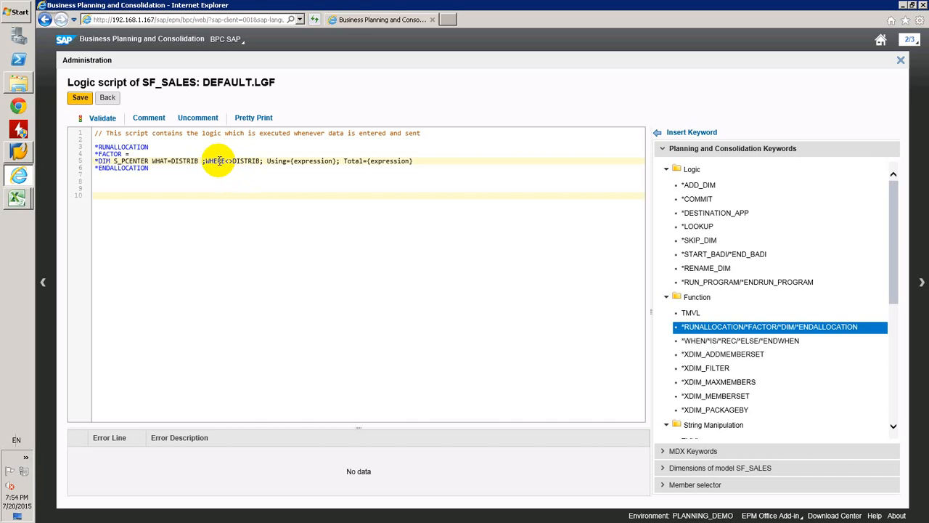
pyautogui.write(';')
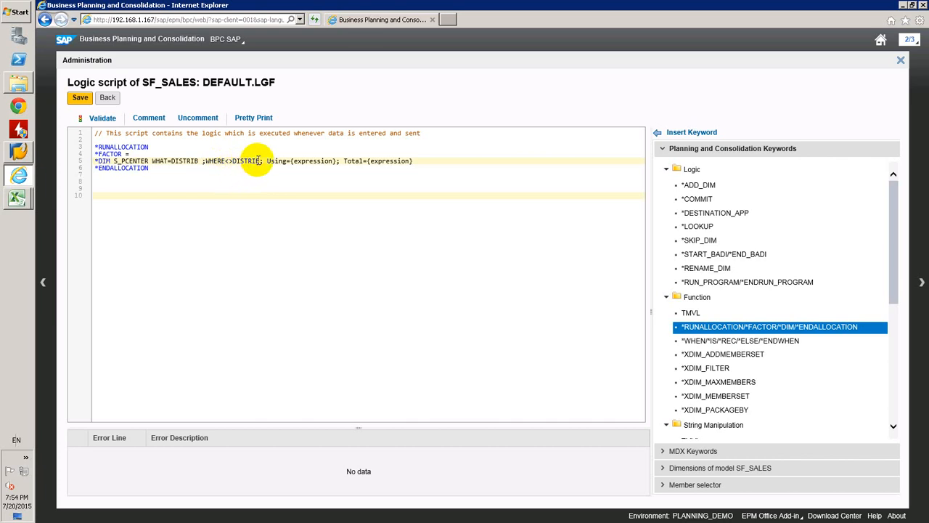
pyautogui.moveTo(267, 161); pyautogui.dragTo(413, 161)
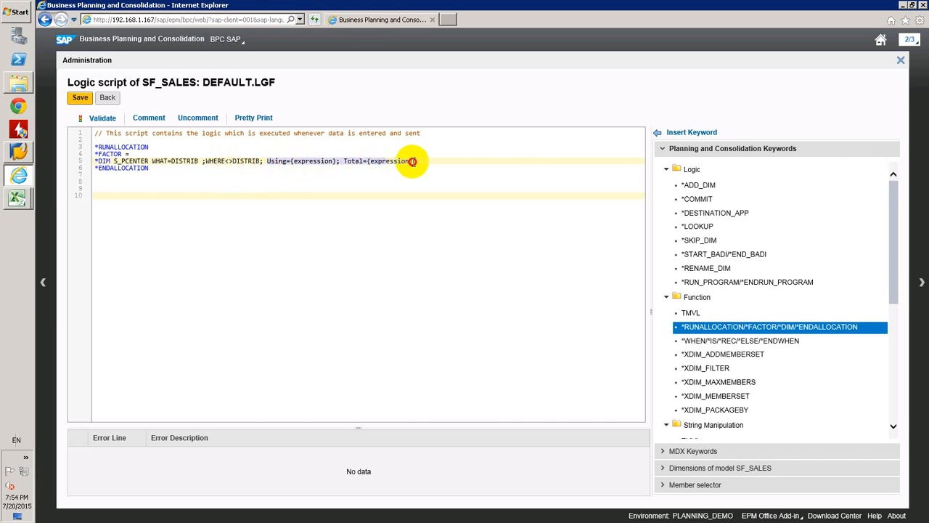
pyautogui.press('Delete')
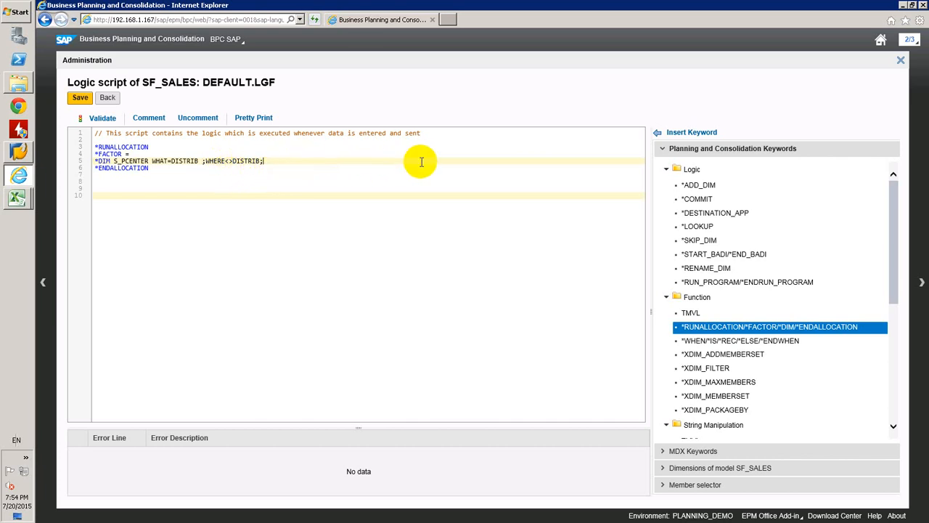
pyautogui.rightClick(202, 164)
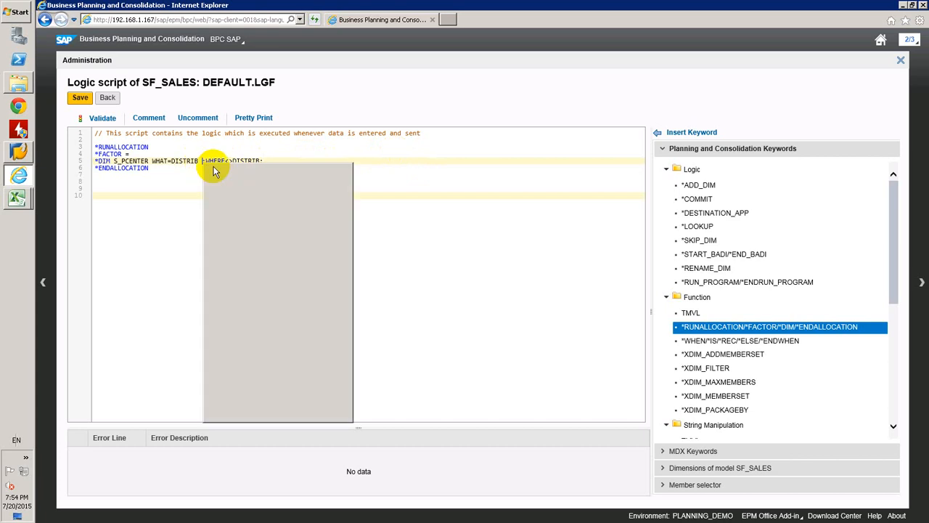
pyautogui.press('Escape')
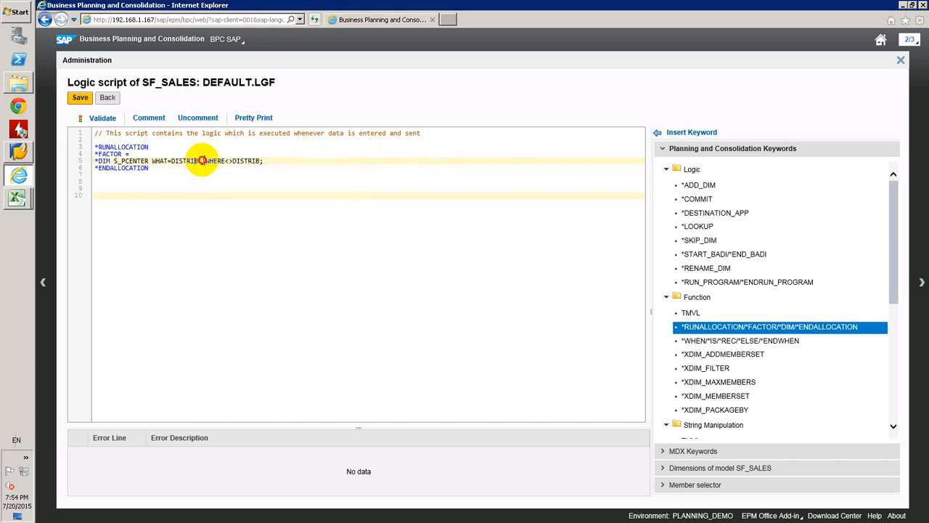
pyautogui.click(202, 160)
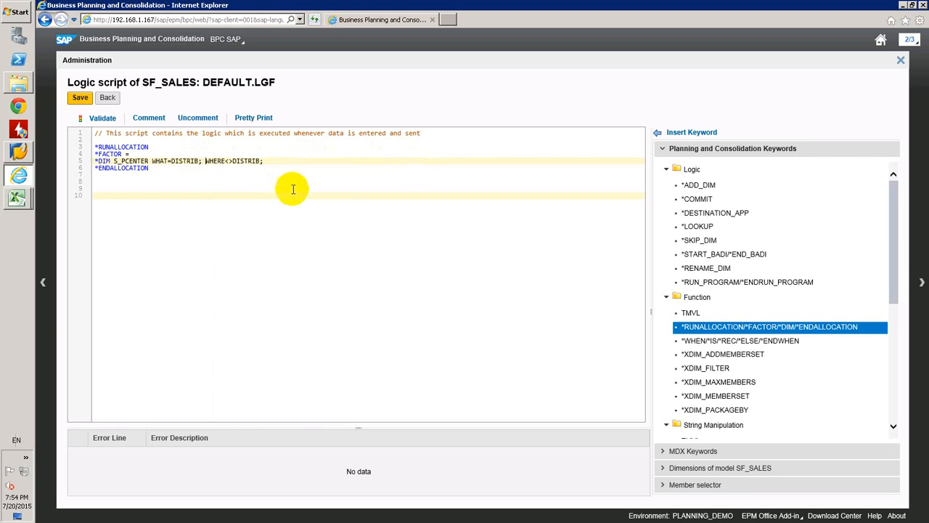
# Validate the DEFAULT.LGF script, format it with Pretty Print, and save it
pyautogui.click(103, 122)
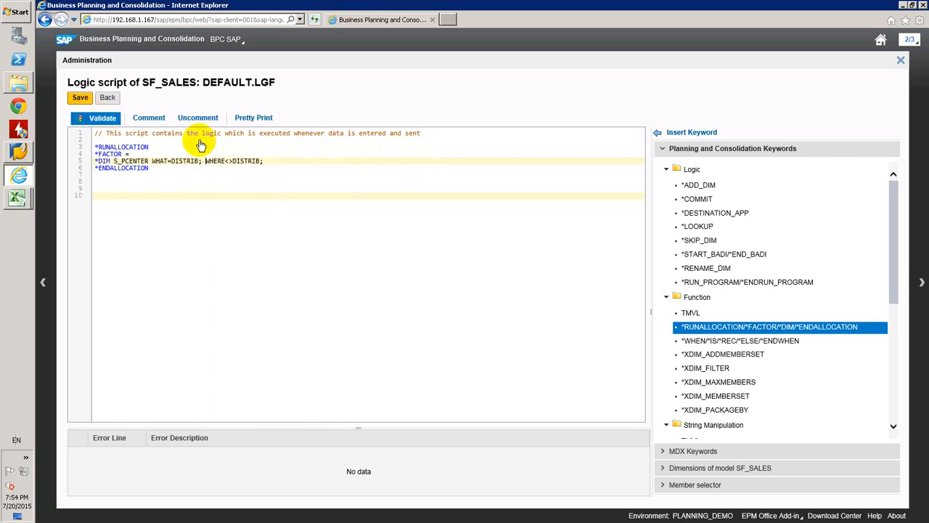
pyautogui.click(253, 119)
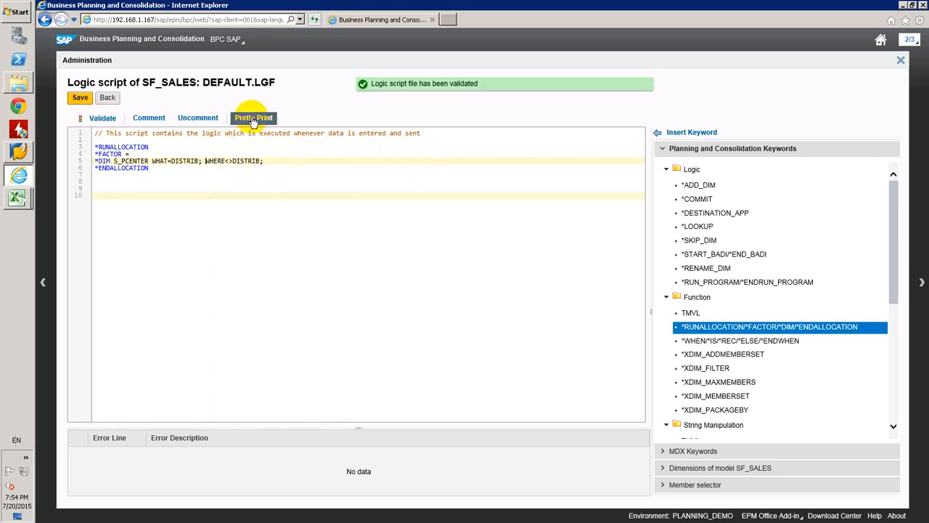
pyautogui.click(80, 97)
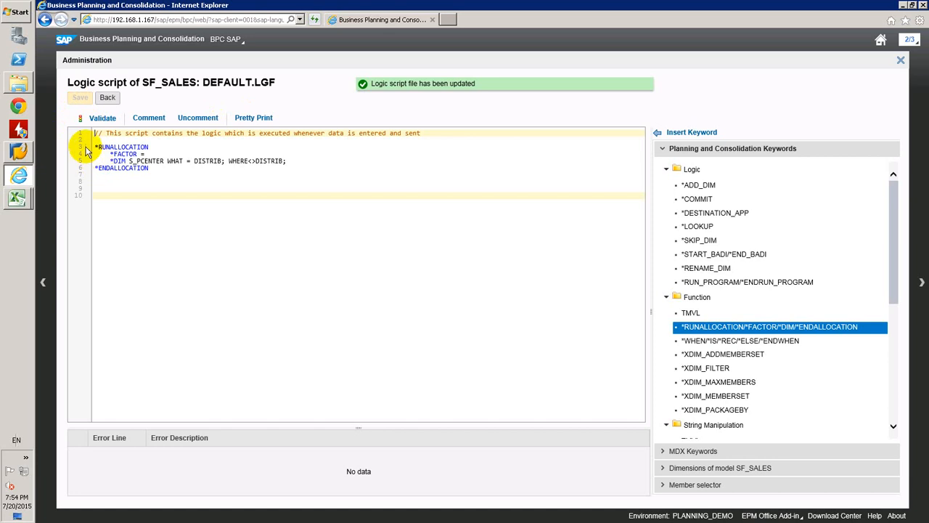
# Switch to the planning_demo workbook in Excel, enter 140 as the Personal Computer price under Distribution (Dummy), and save the data to the model
pyautogui.click(18, 200)
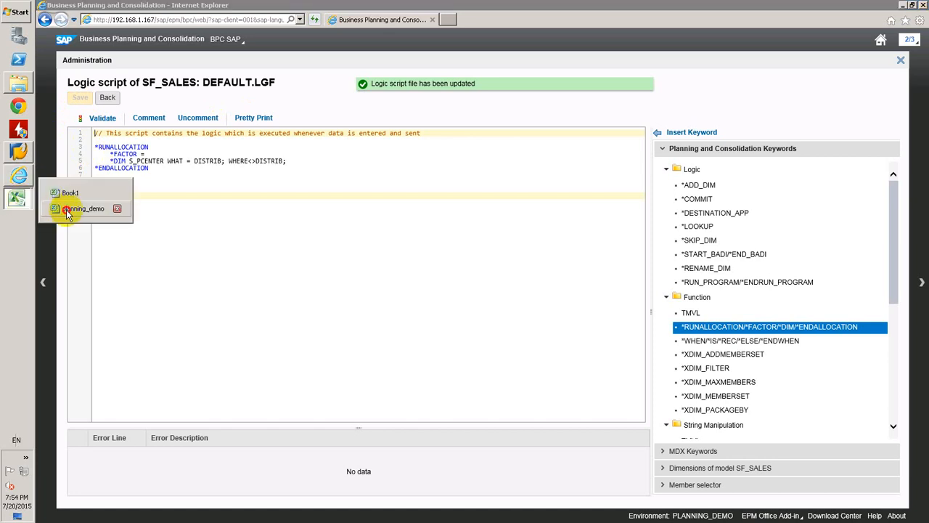
pyautogui.click(69, 209)
pyautogui.click(218, 264)
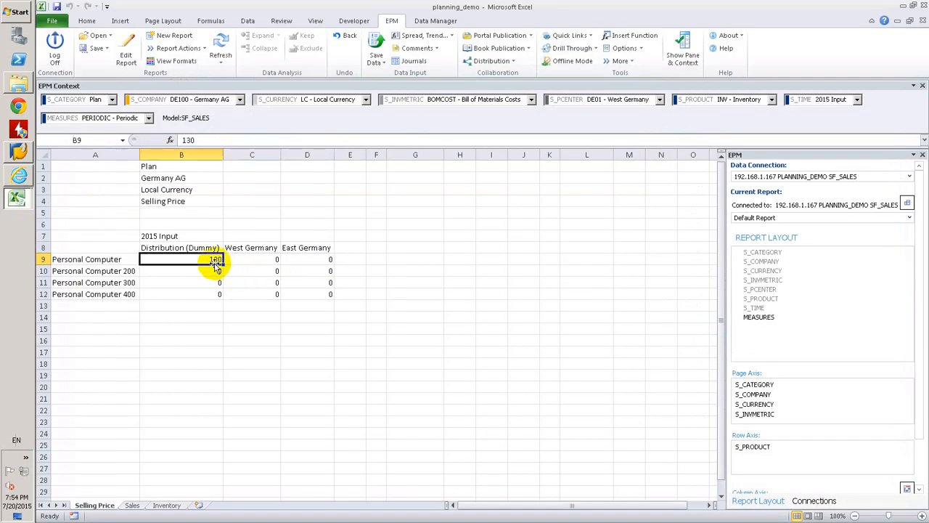
pyautogui.write('140')
pyautogui.press('Return')
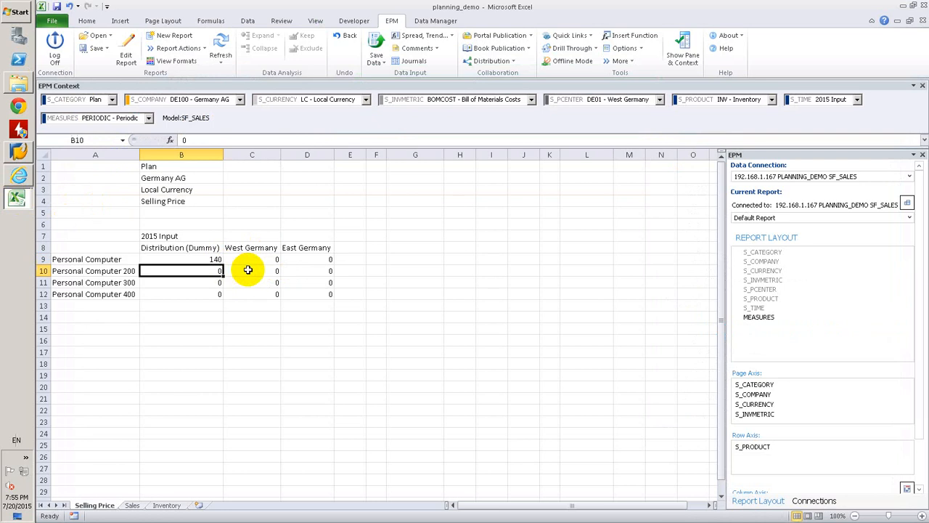
pyautogui.click(375, 41)
pyautogui.press('Return')
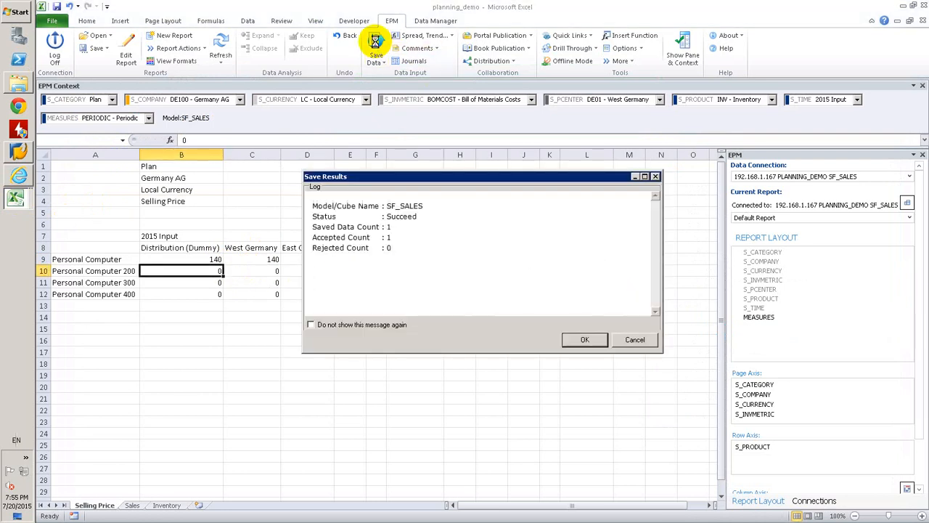
pyautogui.press('Return')
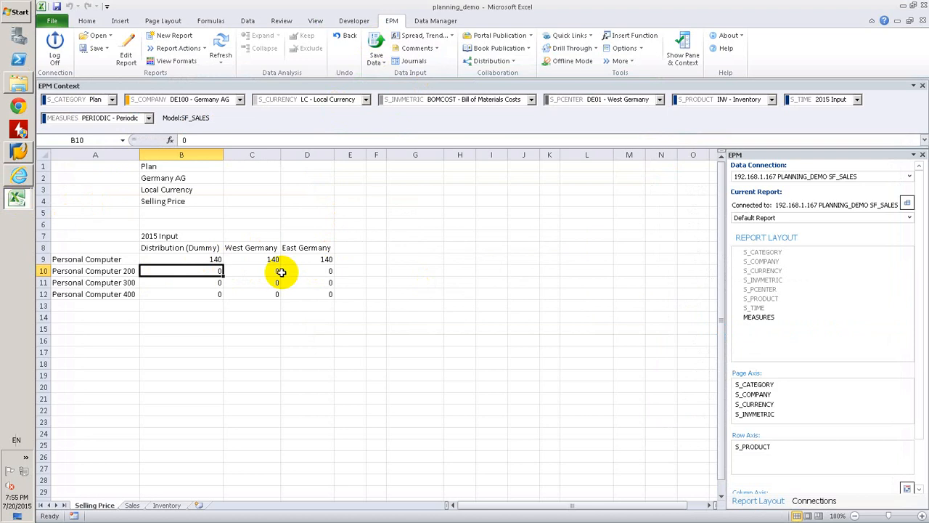
# Enter Distribution (Dummy) prices of 130, 120 and 140 for Personal Computer 200, 300 and 400, and save the data to the model
pyautogui.write('130')
pyautogui.press('Return')
pyautogui.write('120')
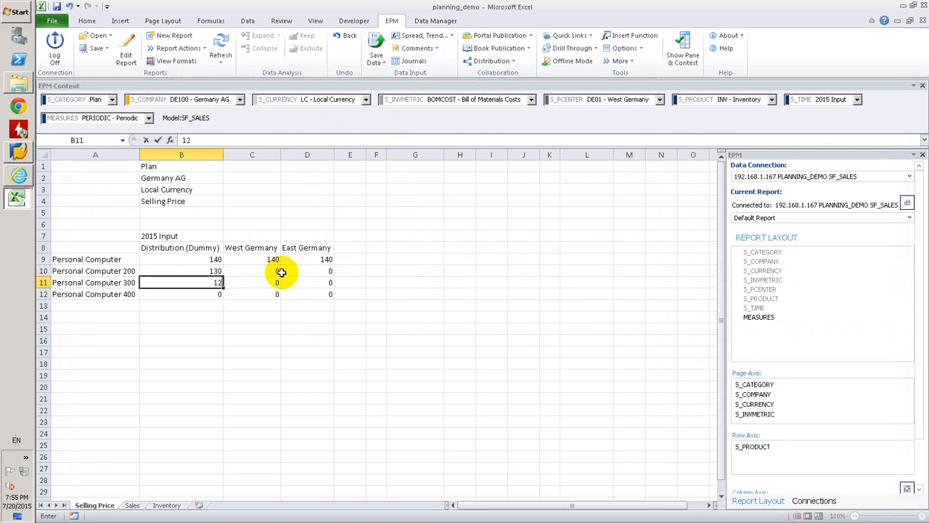
pyautogui.press('Return')
pyautogui.write('140')
pyautogui.press('Return')
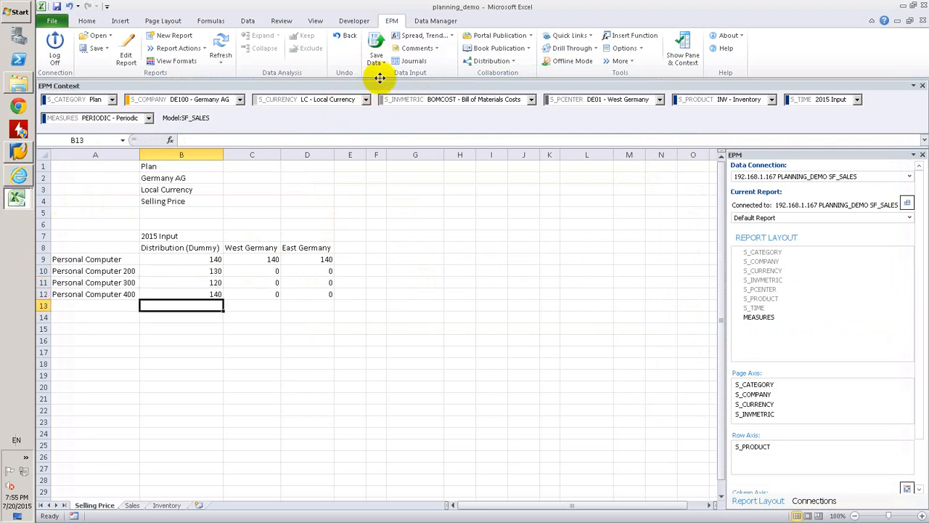
pyautogui.click(377, 44)
pyautogui.press('Return')
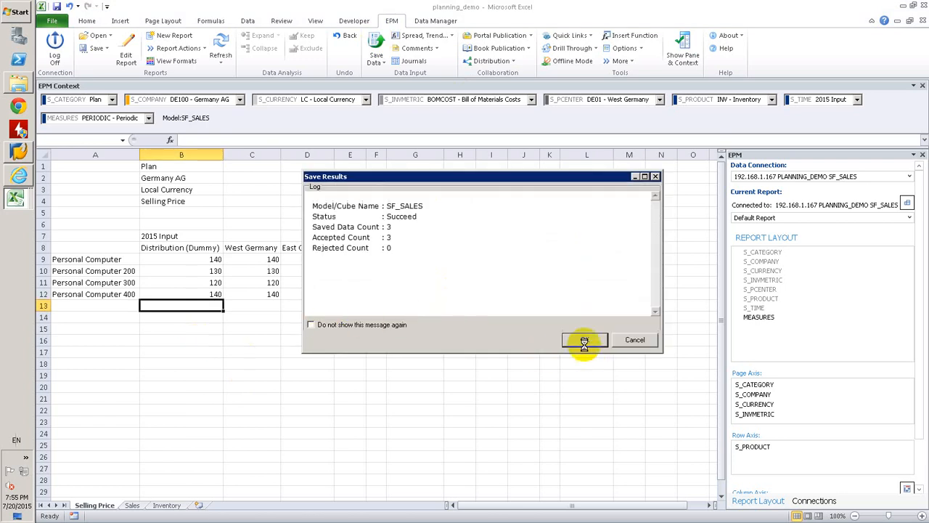
pyautogui.click(583, 339)
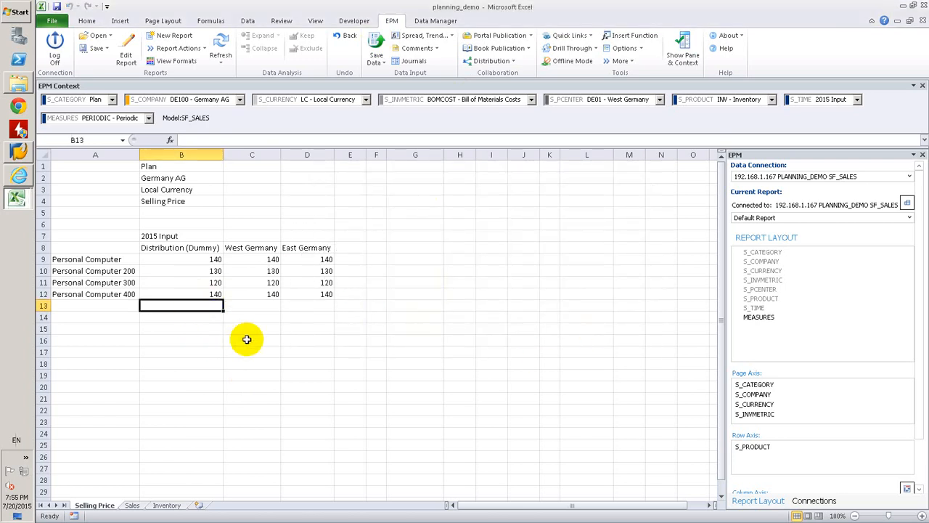
# Try to override the West Germany price of Personal Computer 300 with 140, save the data to the model, and check that cell
pyautogui.click(268, 283)
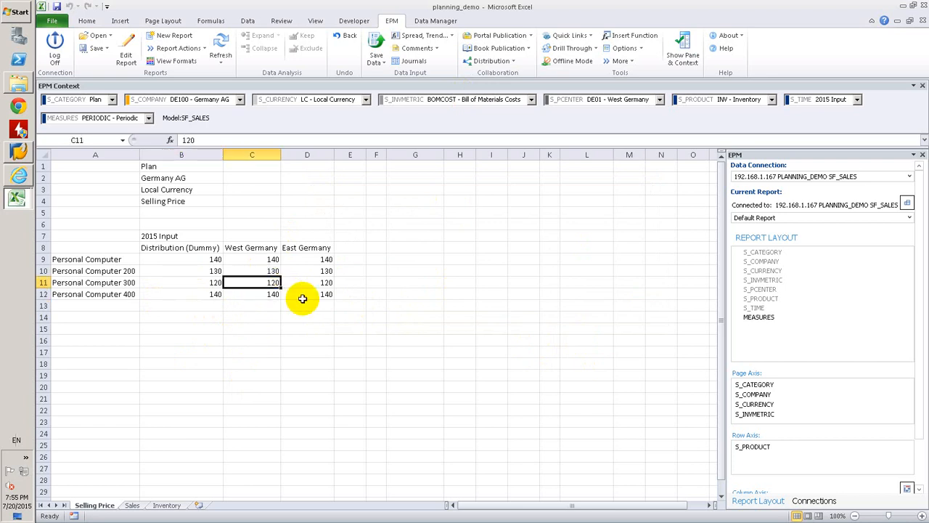
pyautogui.write('140')
pyautogui.press('Return')
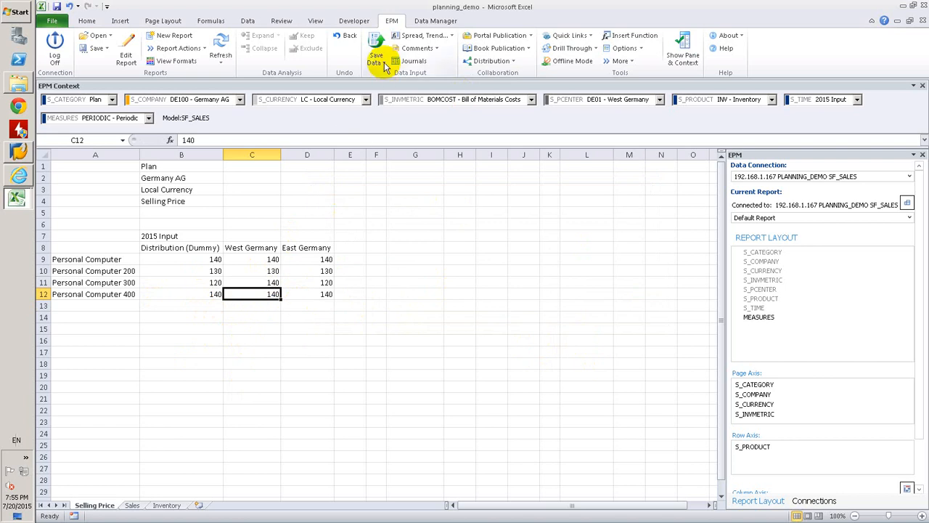
pyautogui.click(377, 41)
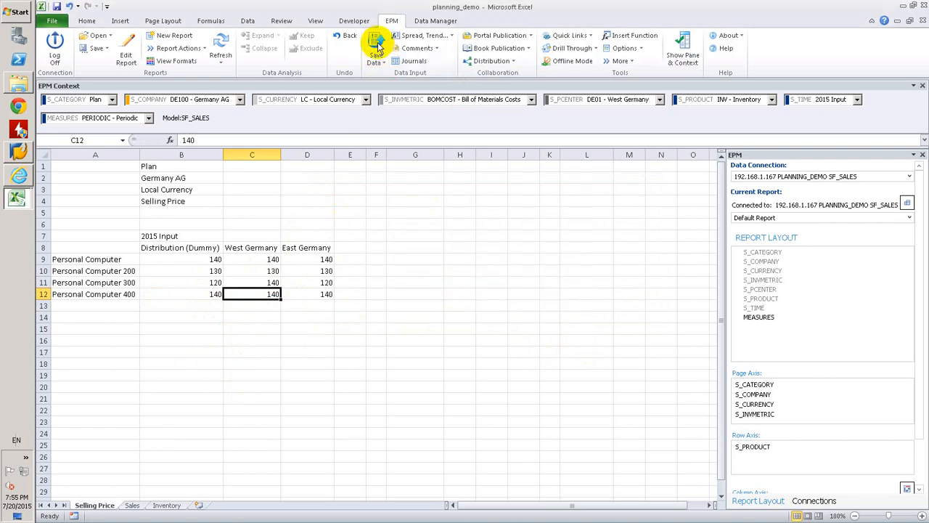
pyautogui.press('Return')
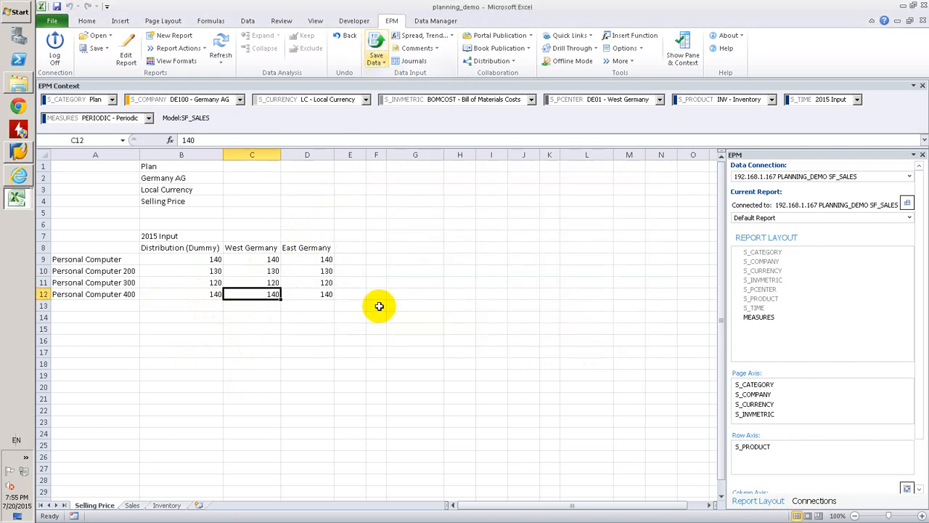
pyautogui.click(270, 283)
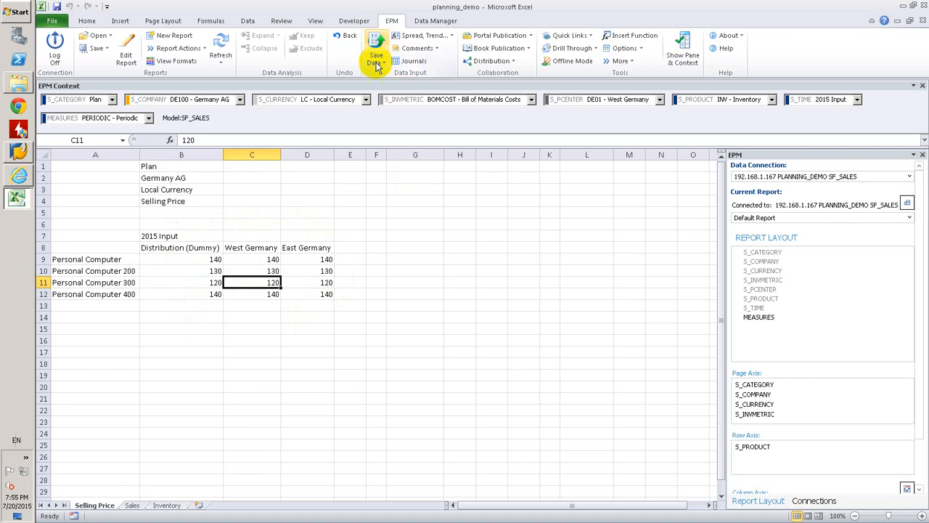
# Switch back to the web administration and delete the trailing blank lines and the whole RUNALLOCATION block from the DEFAULT.LGF script
pyautogui.click(19, 178)
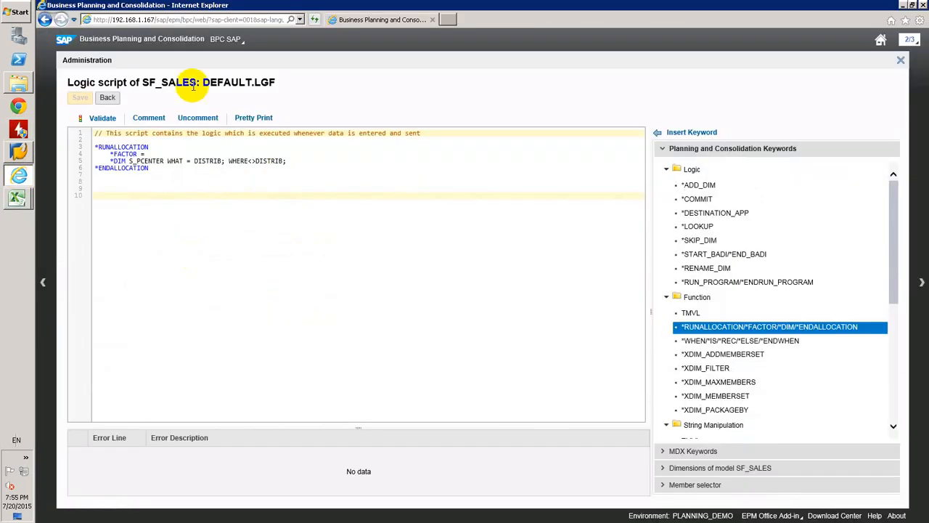
pyautogui.click(162, 168)
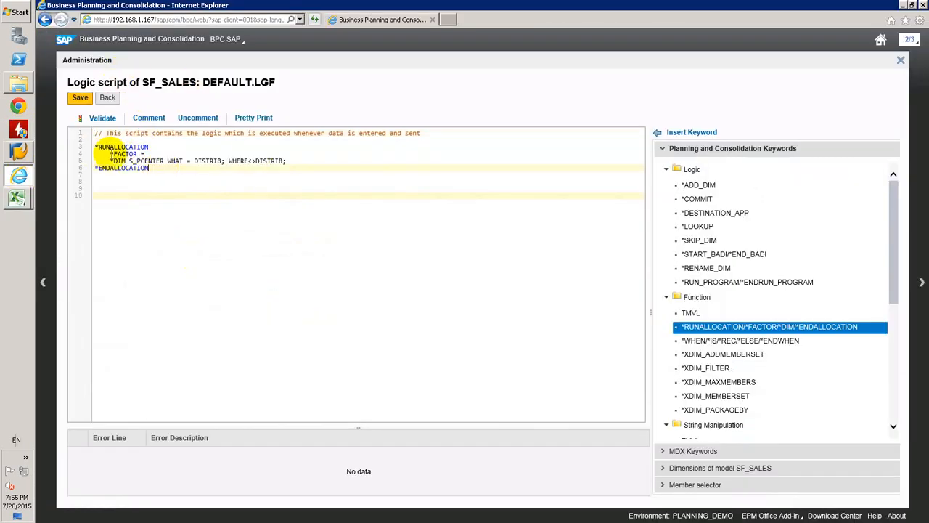
pyautogui.moveTo(202, 82); pyautogui.dragTo(166, 160)
pyautogui.click(162, 168)
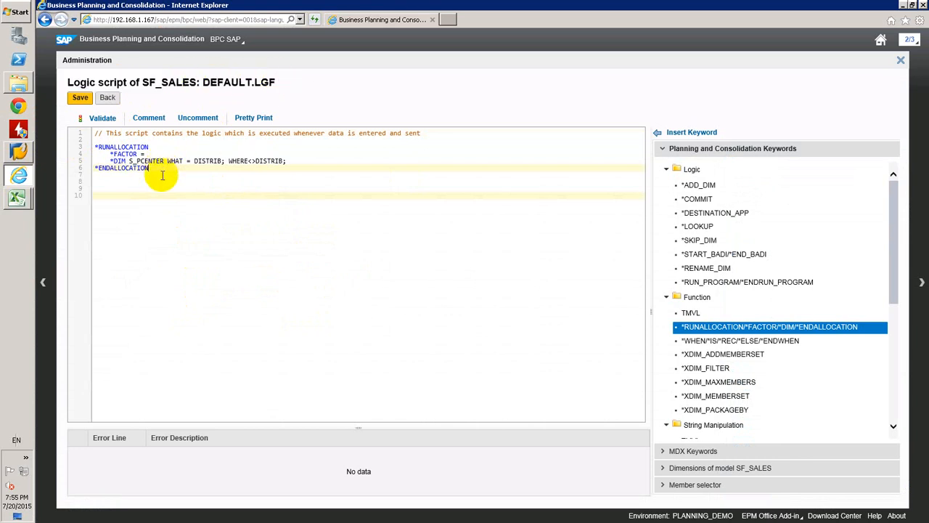
pyautogui.press('Delete')
pyautogui.press('Delete')
pyautogui.press('Delete')
pyautogui.press('Delete')
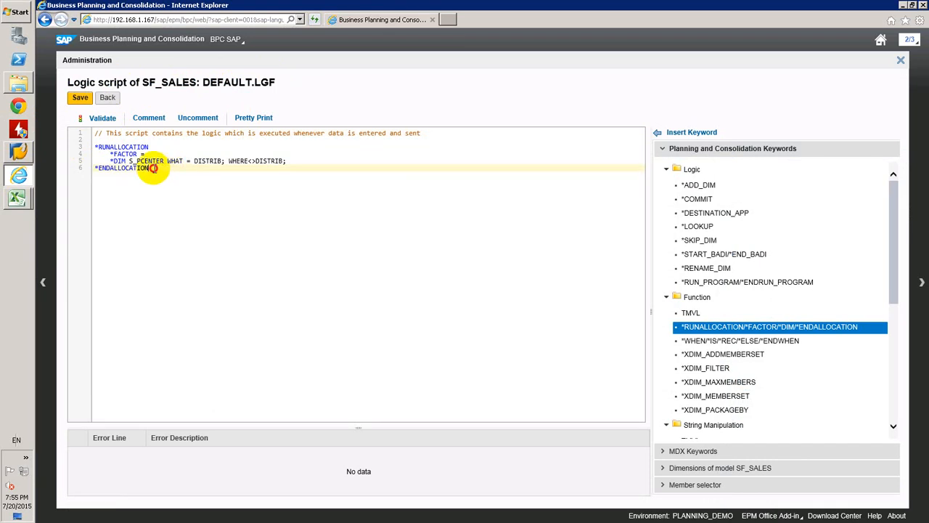
pyautogui.moveTo(97, 167); pyautogui.dragTo(93, 146)
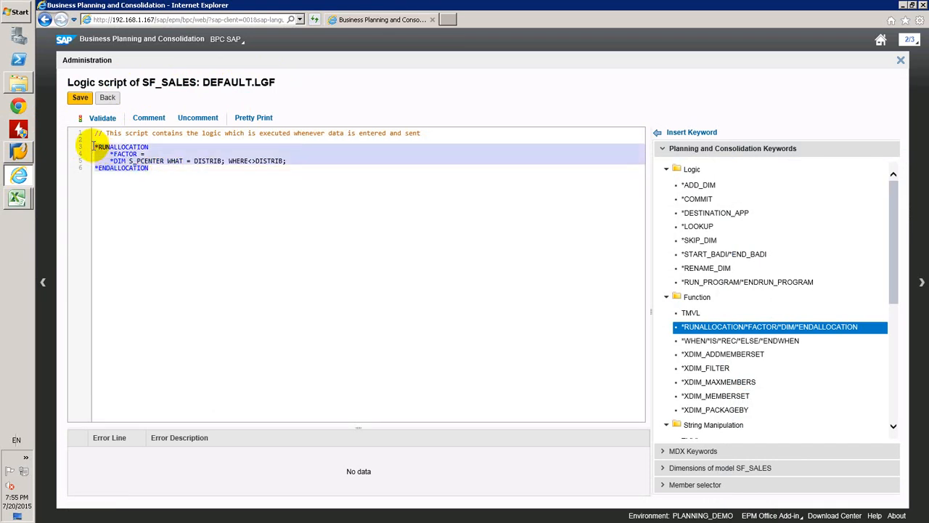
pyautogui.press('Delete')
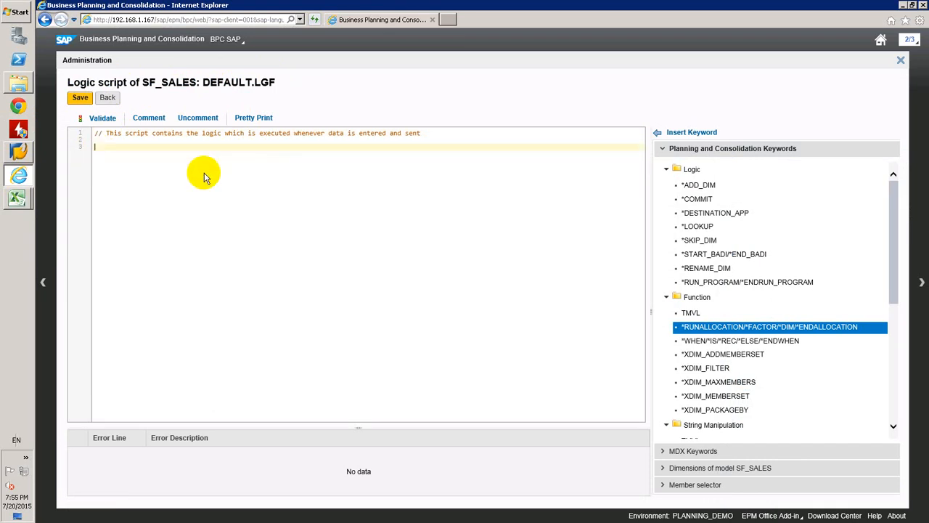
# Save the DEFAULT.LGF script, return to the SF_SALES script list, and create a new logic script named PRICE_DISTRIBUTION
pyautogui.click(81, 99)
pyautogui.click(106, 99)
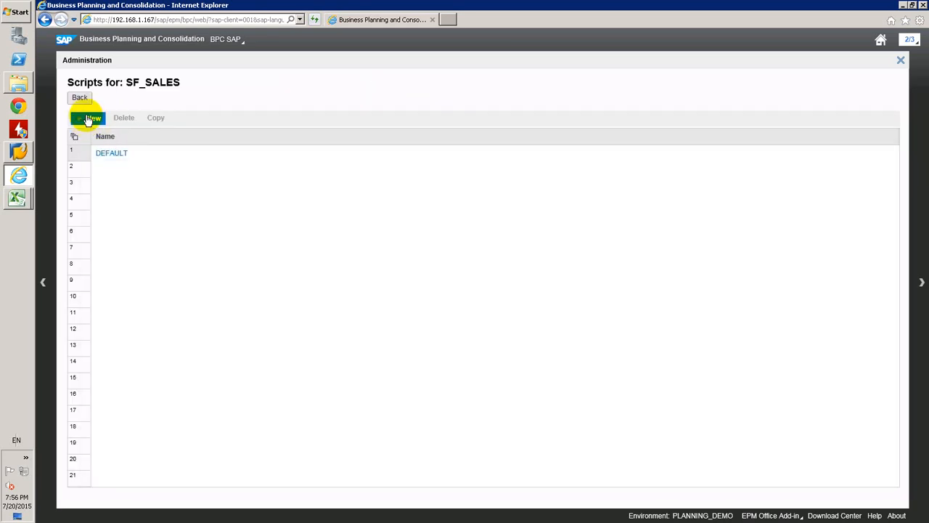
pyautogui.click(87, 118)
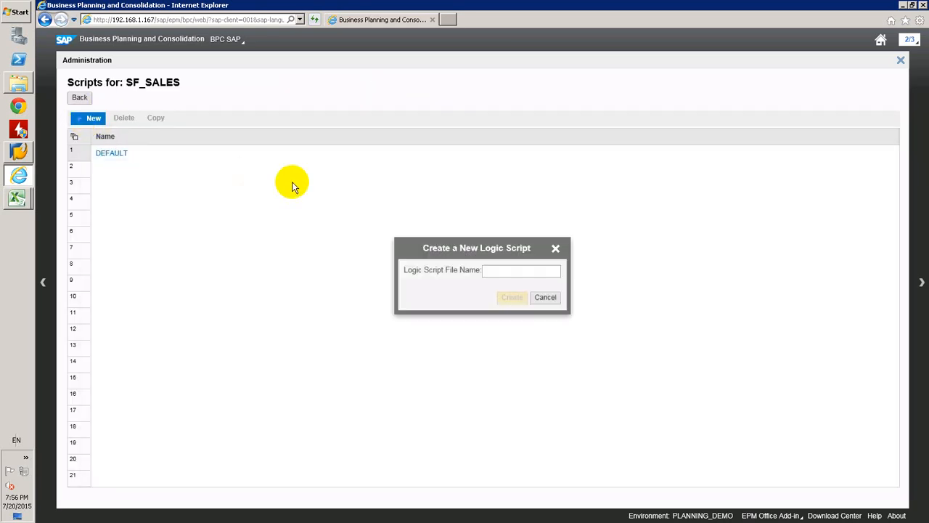
pyautogui.click(502, 272)
pyautogui.write('P')
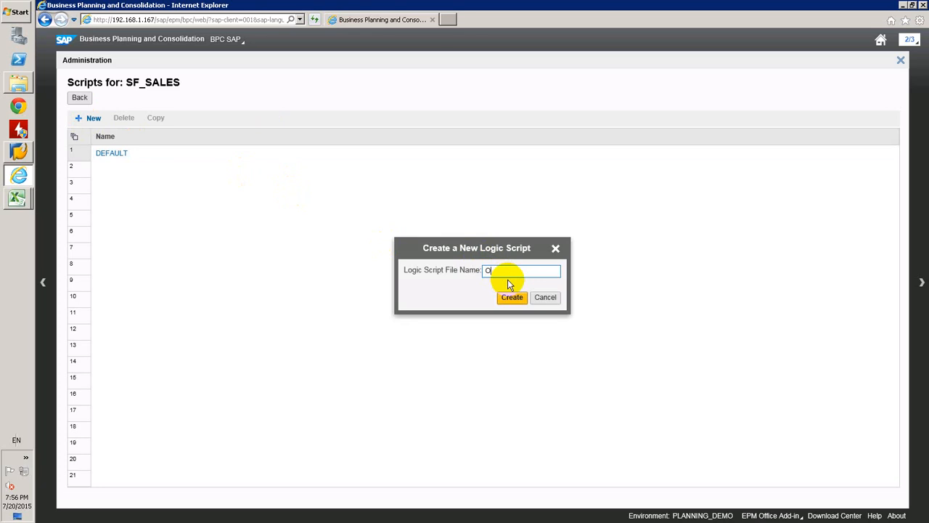
pyautogui.write('RICE_DISTRIBUTION')
pyautogui.click(507, 296)
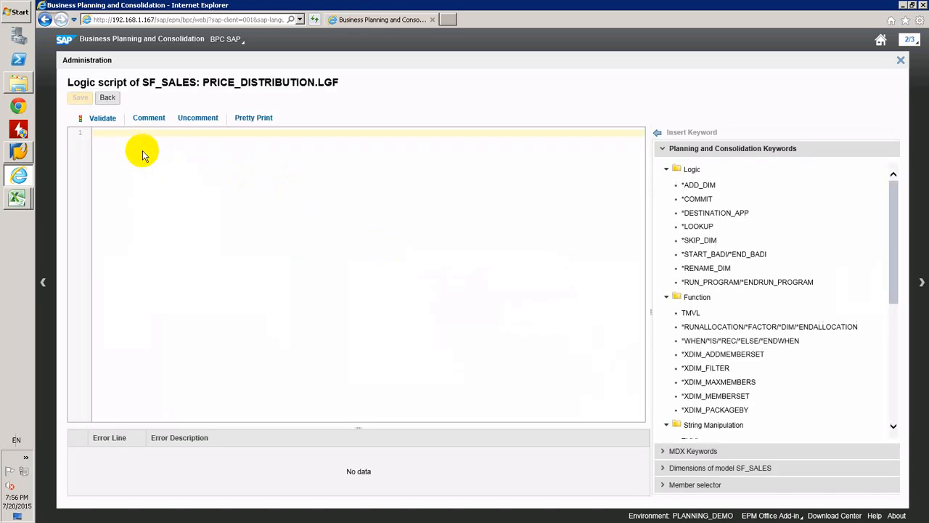
# Paste the RUNALLOCATION block into PRICE_DISTRIBUTION.LGF with a blank line above it, validate the script and save it
pyautogui.write('*RUNALLOCATION     *FACTOR =     *DIM S_PCENTER WHAT = DISTRIB; WHERE<>DISTRIB; *ENDALLOCATION')
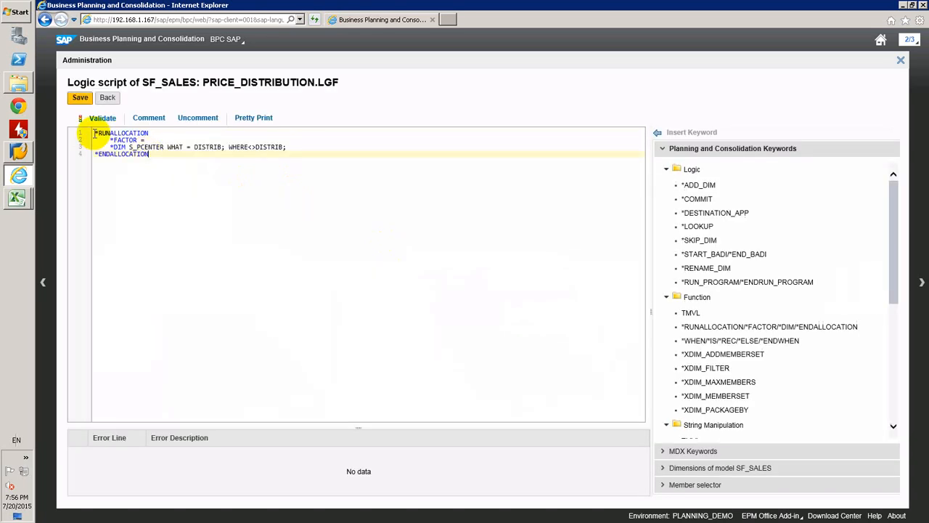
pyautogui.click(94, 133)
pyautogui.press('Return')
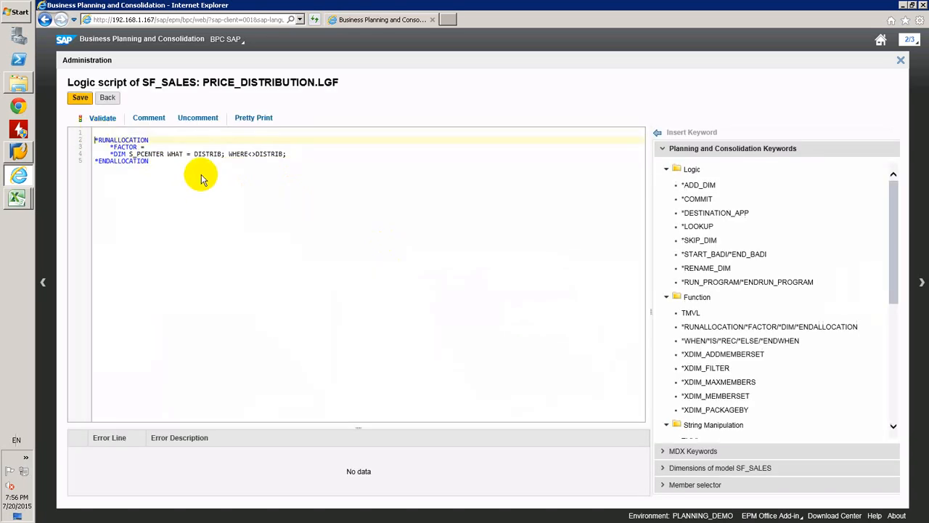
pyautogui.click(103, 120)
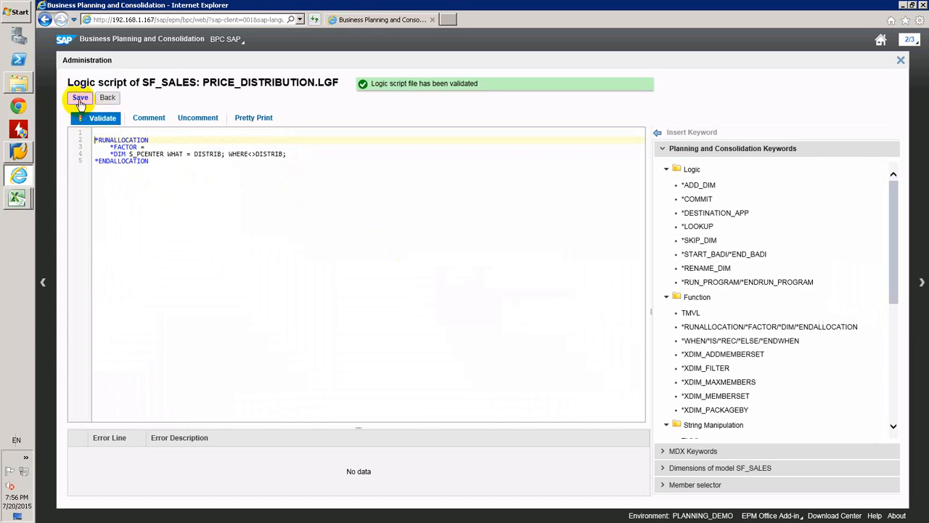
pyautogui.click(80, 98)
# Switch to the planning_demo workbook in Excel and open the Data Manager package list organizer for SF_SALES
pyautogui.moveTo(18, 198)
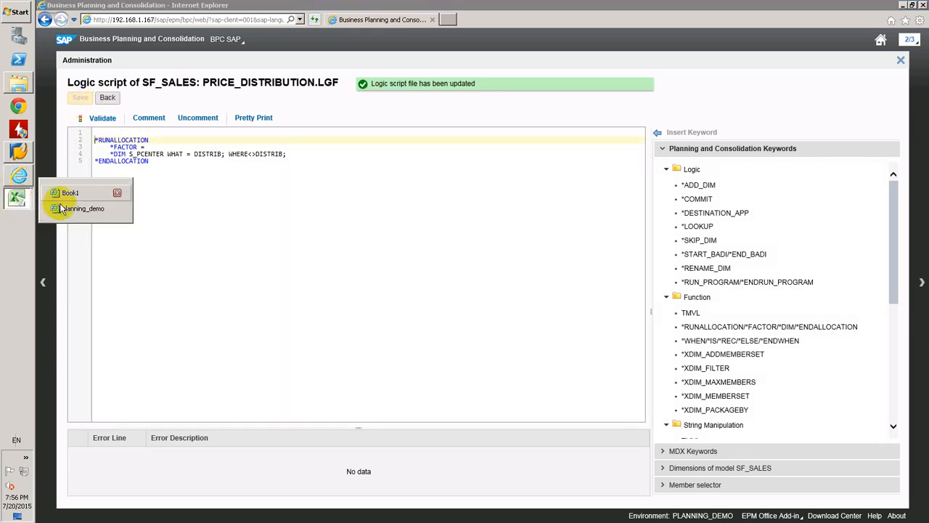
pyautogui.click(60, 207)
pyautogui.click(324, 259)
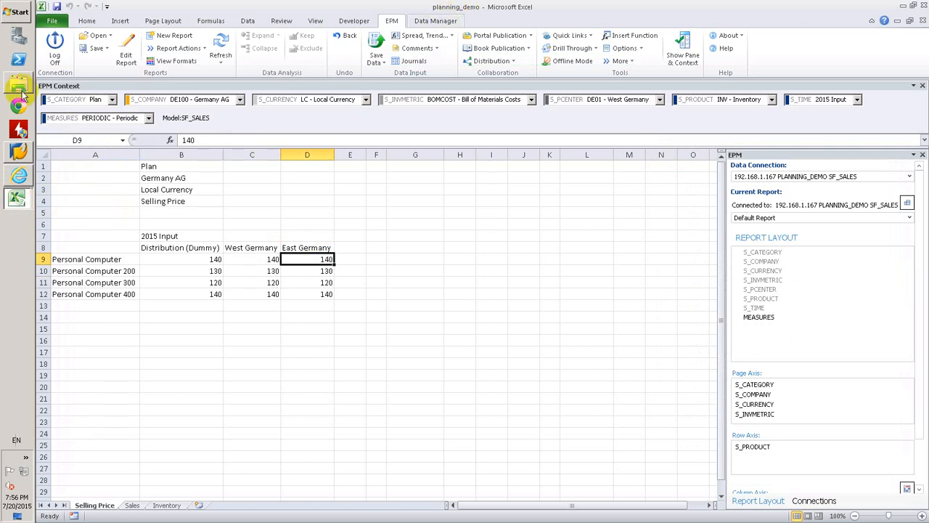
pyautogui.click(431, 20)
pyautogui.click(350, 271)
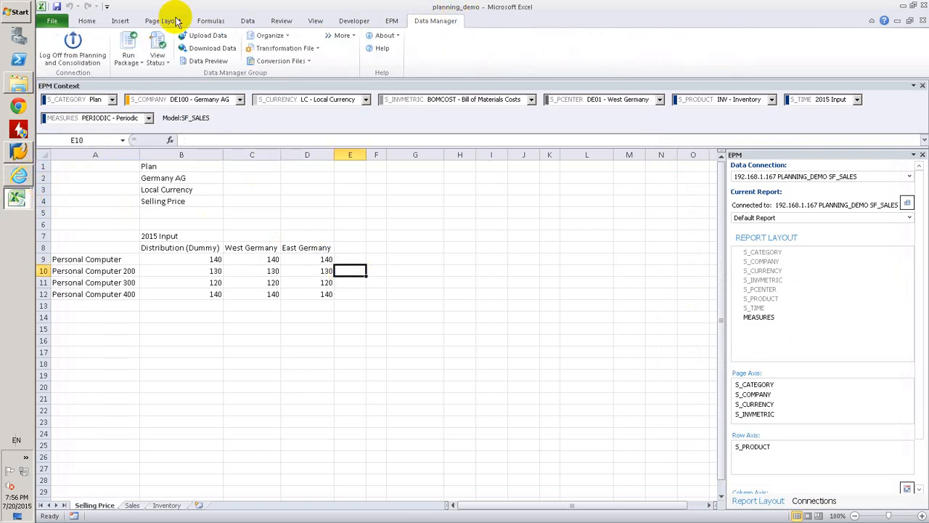
pyautogui.click(280, 36)
pyautogui.click(308, 49)
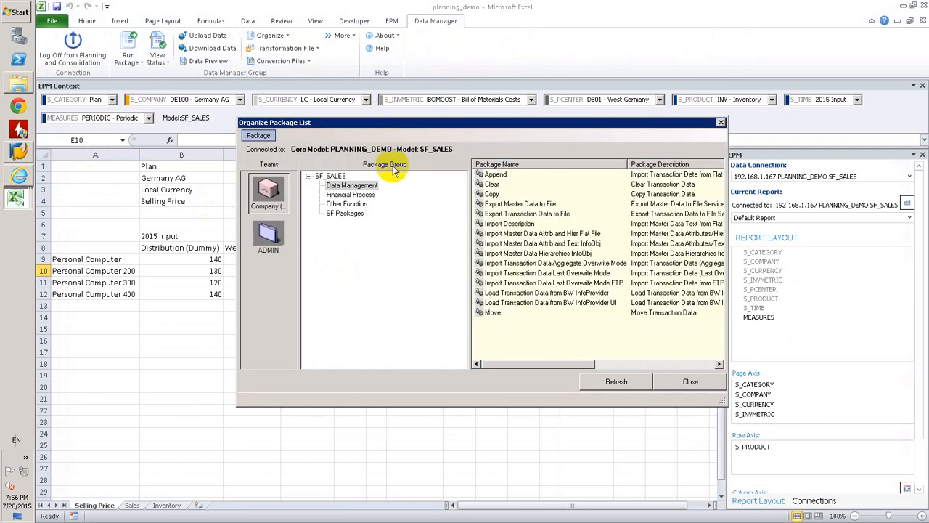
# Remove the Data Management and SF Packages package groups from the SF_SALES package list
pyautogui.rightClick(354, 209)
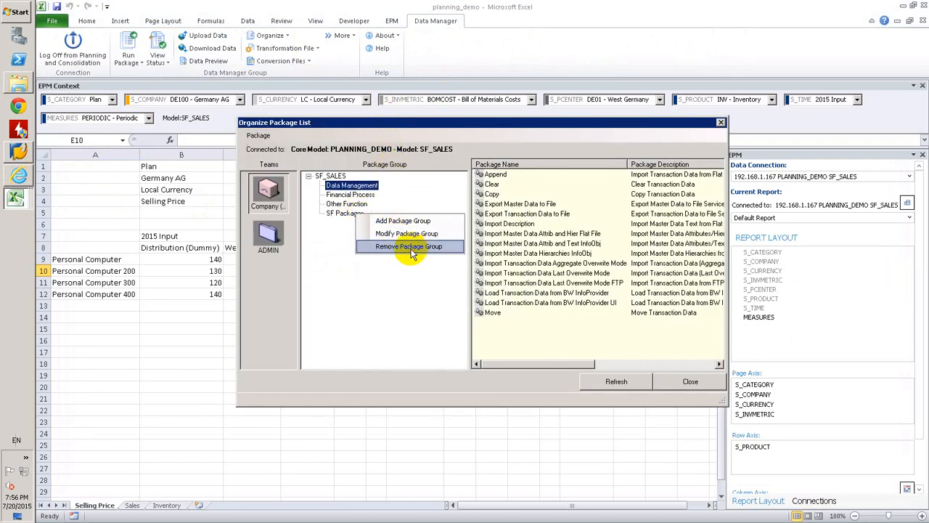
pyautogui.click(397, 250)
pyautogui.click(517, 302)
pyautogui.rightClick(338, 233)
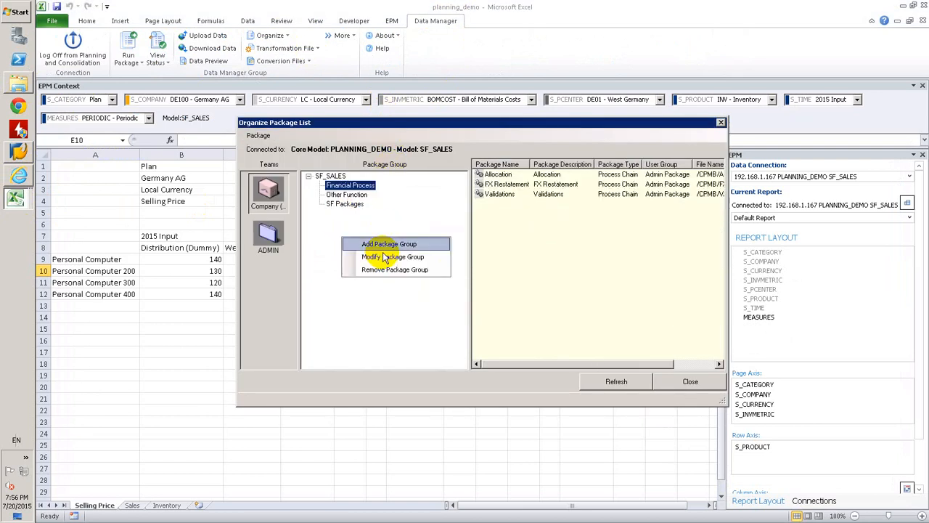
pyautogui.rightClick(347, 204)
pyautogui.click(344, 204)
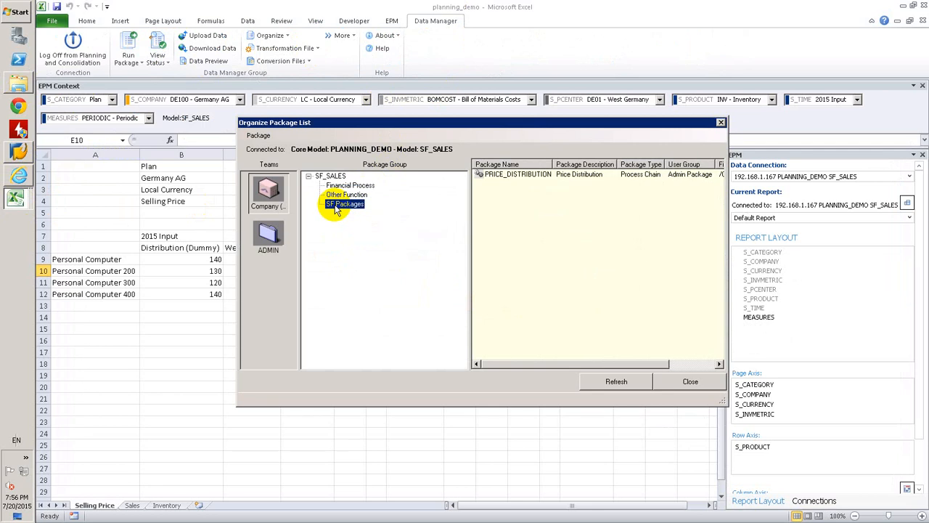
pyautogui.rightClick(339, 206)
pyautogui.click(392, 238)
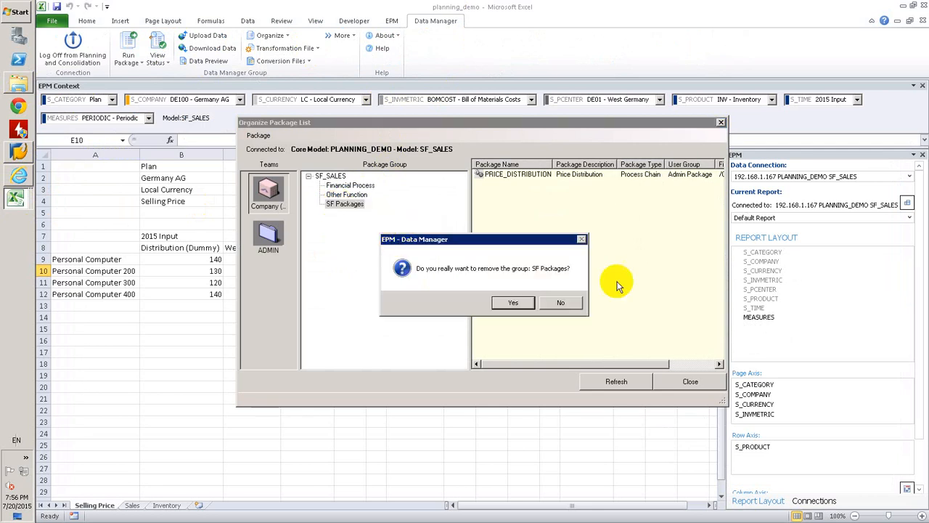
pyautogui.click(514, 302)
# Add a package group named SF Packages to SF_SALES and select it
pyautogui.rightClick(355, 222)
pyautogui.click(395, 227)
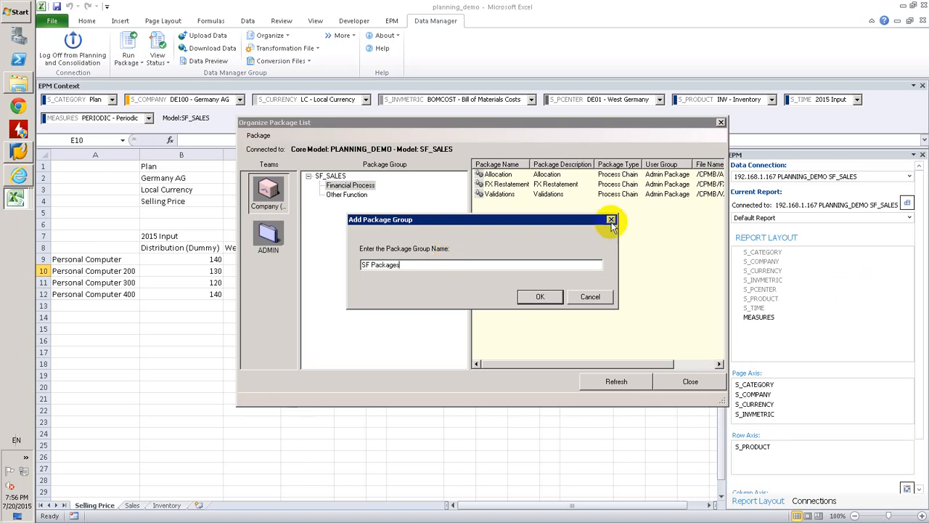
pyautogui.click(540, 297)
pyautogui.click(351, 204)
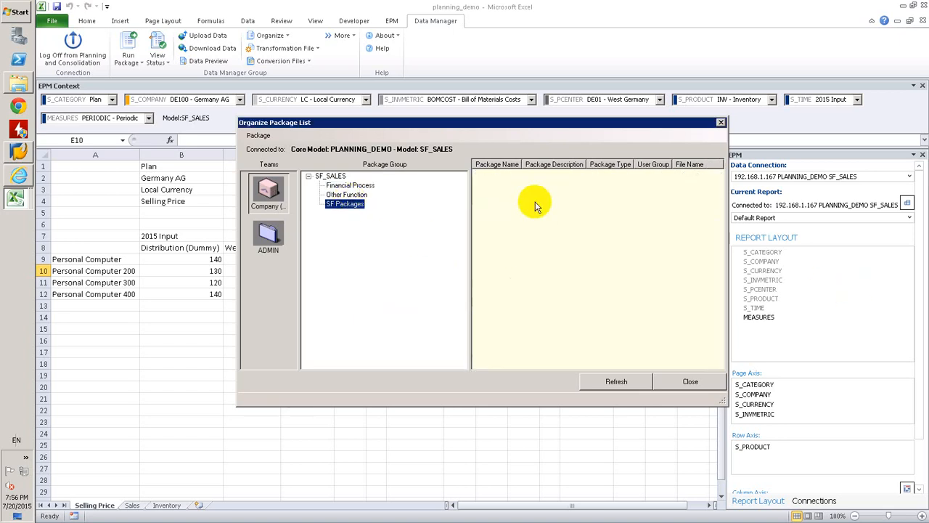
# Add a user and admin package PRICE_DISTRBUTION to SF Packages, using process chain /CPMB/DEFAULT_FORMULAS and the description Price Distribution
pyautogui.rightClick(512, 189)
pyautogui.click(520, 193)
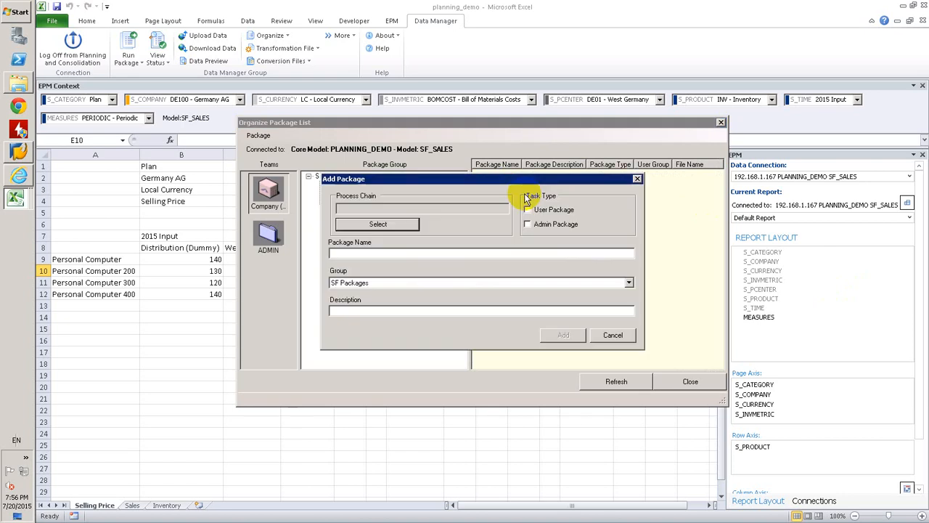
pyautogui.click(408, 226)
pyautogui.click(369, 190)
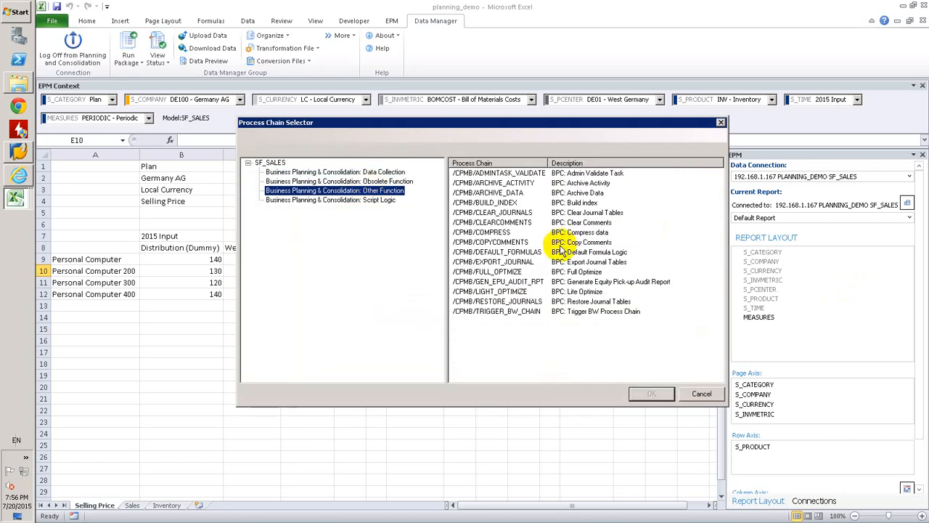
pyautogui.click(538, 254)
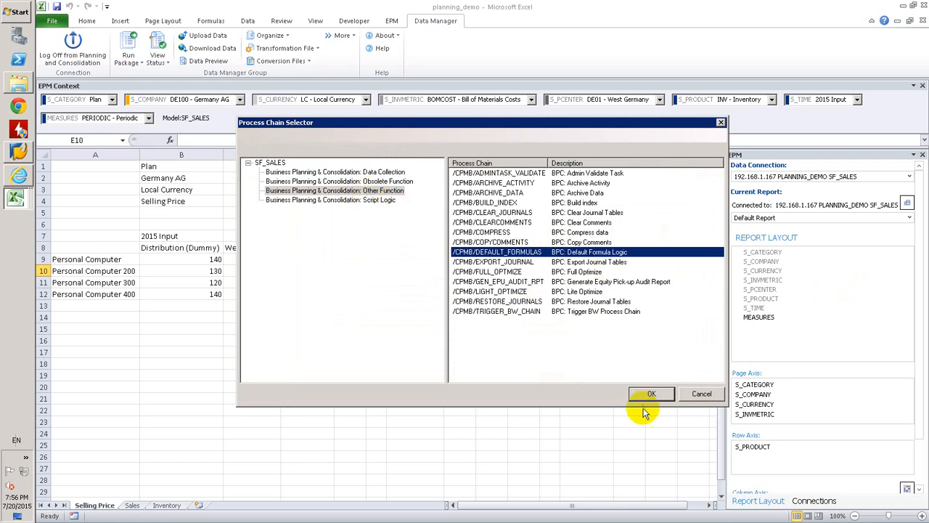
pyautogui.click(652, 396)
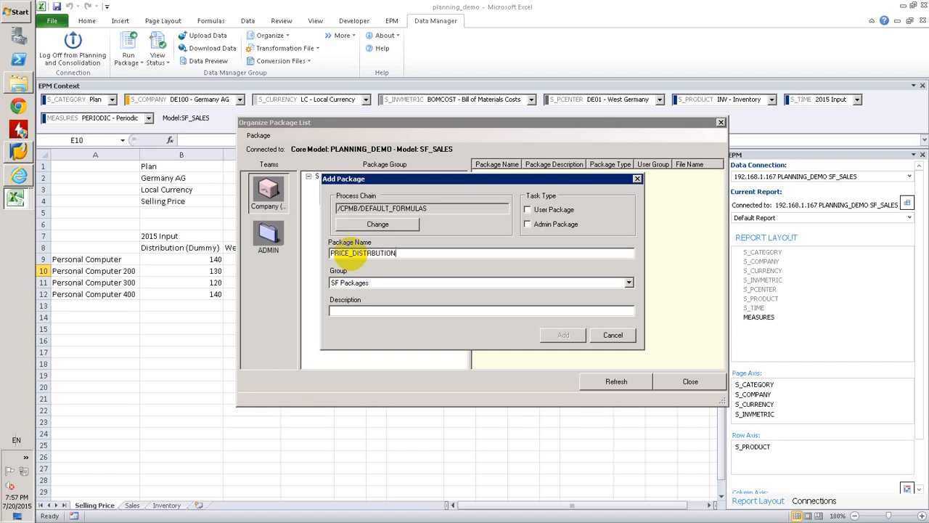
pyautogui.click(374, 310)
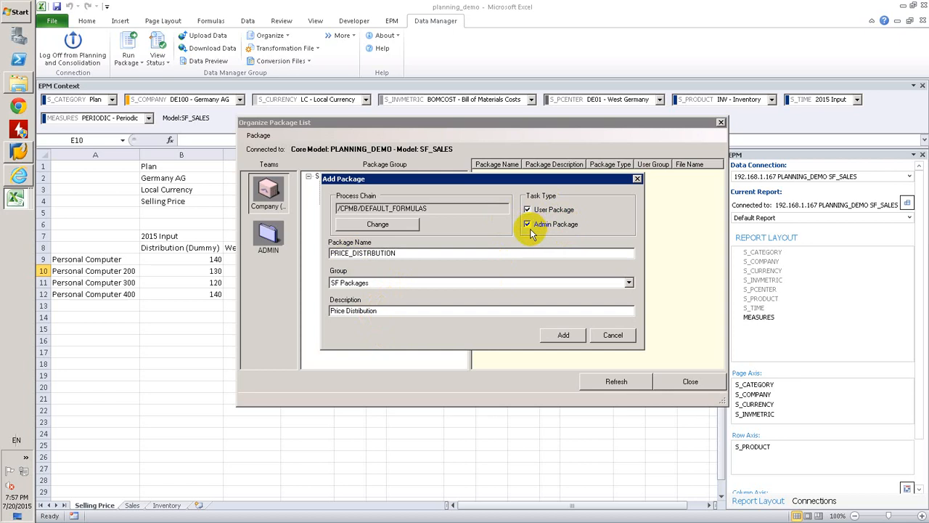
pyautogui.click(377, 226)
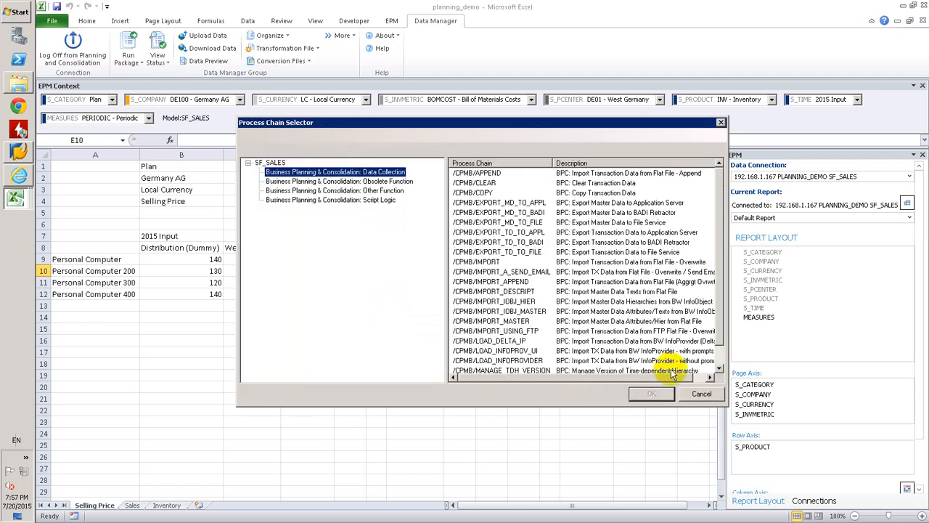
pyautogui.click(696, 393)
pyautogui.click(567, 335)
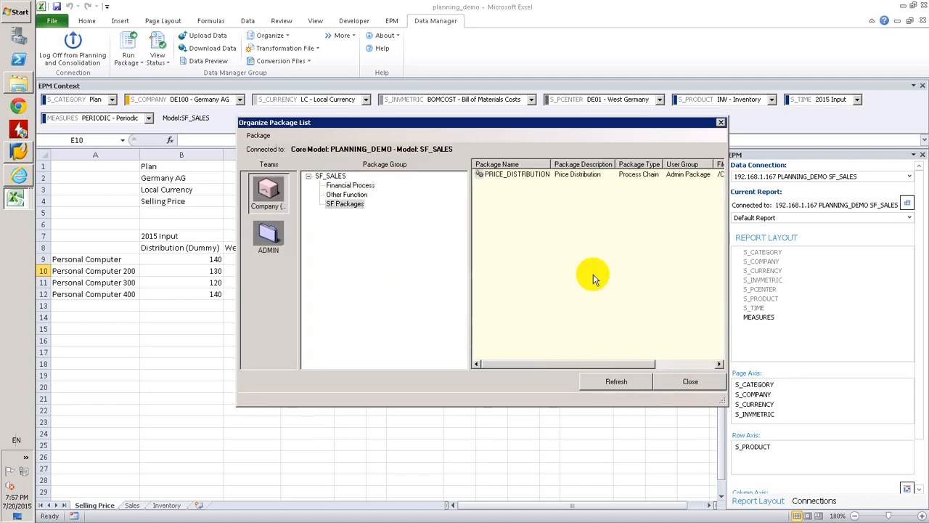
# Set LOGICFILENAME in the PRICE_DISTRBUTION package's advanced script to PRICE_DISTIRBUTION.LGF, save the package and close the package organizer
pyautogui.rightClick(500, 175)
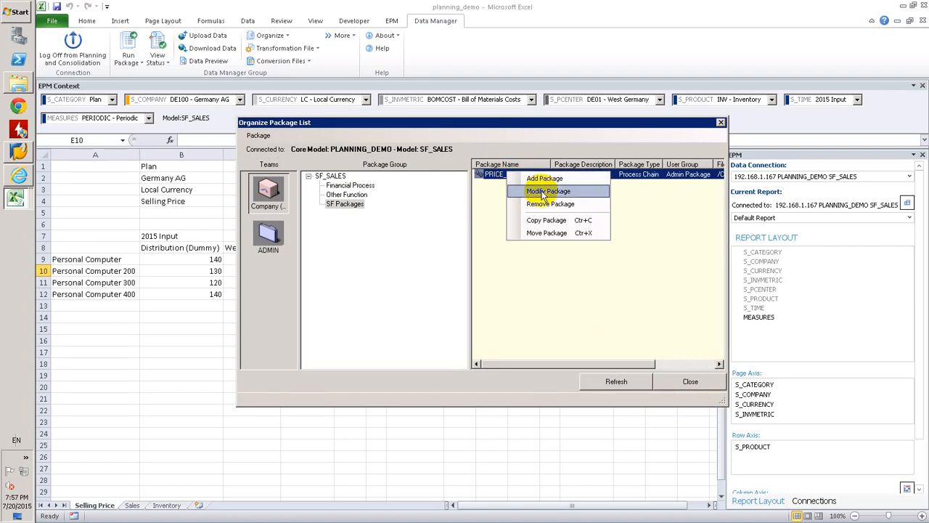
pyautogui.click(537, 191)
pyautogui.click(496, 223)
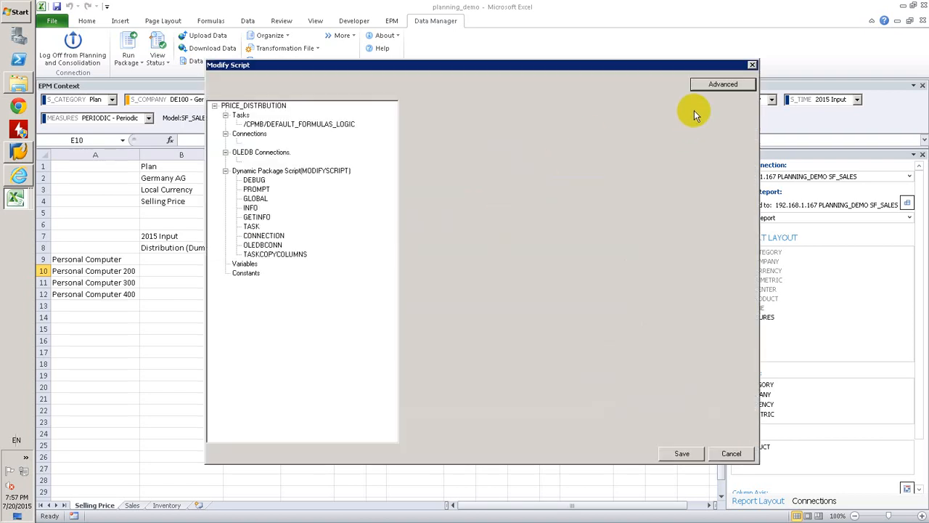
pyautogui.click(713, 94)
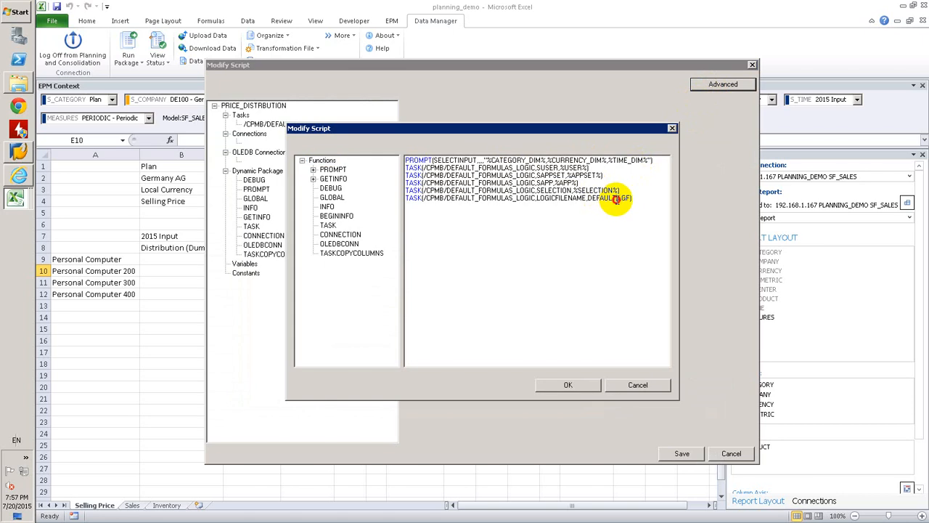
pyautogui.doubleClick(602, 198)
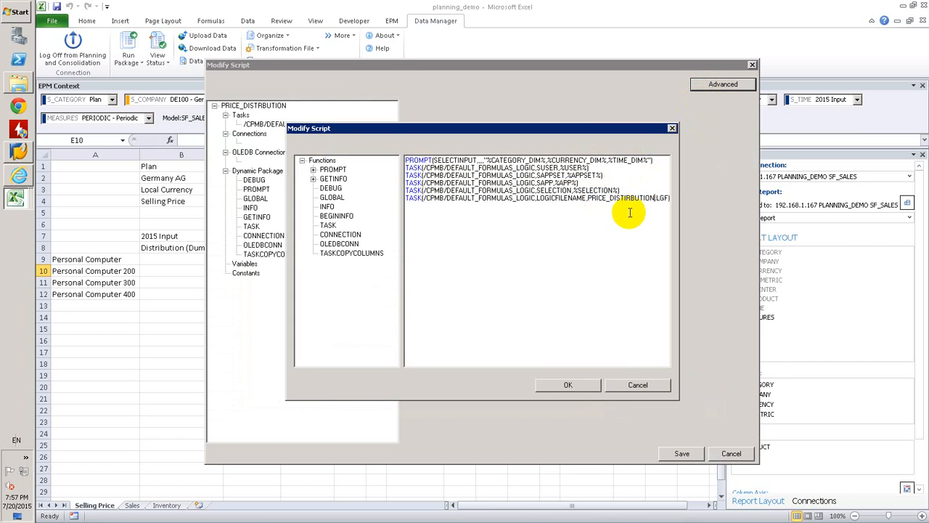
pyautogui.click(562, 385)
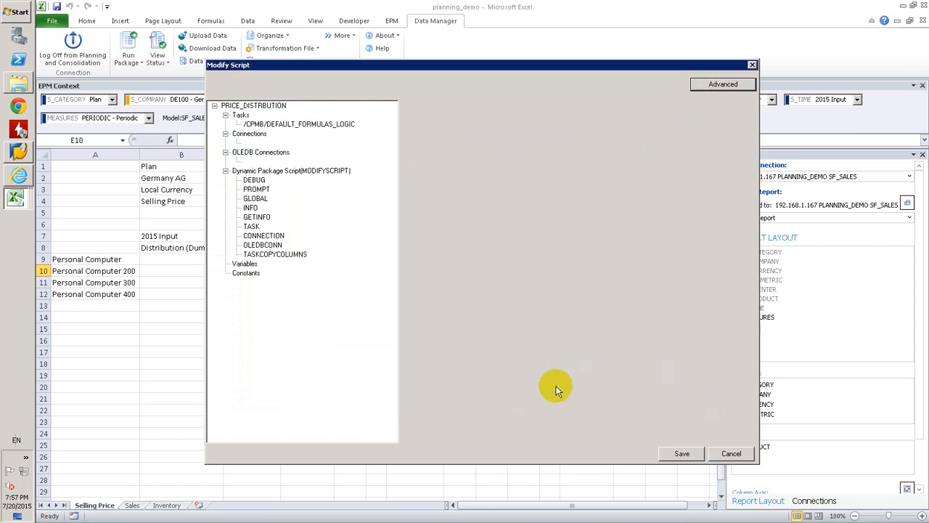
pyautogui.click(690, 454)
pyautogui.click(563, 334)
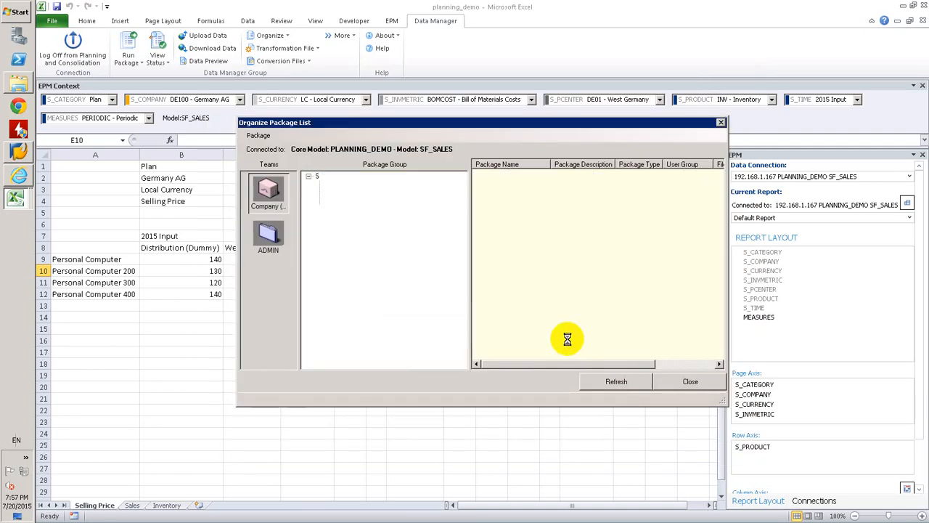
pyautogui.click(672, 382)
# Clear the West Germany and East Germany prices of all four personal computers and save the data to the model
pyautogui.click(319, 280)
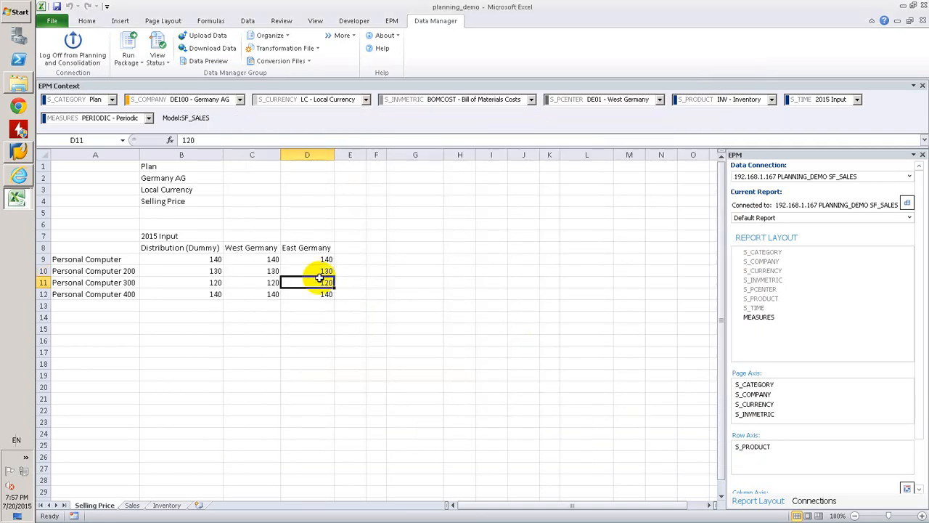
pyautogui.moveTo(252, 247); pyautogui.dragTo(290, 284)
pyautogui.click(252, 287)
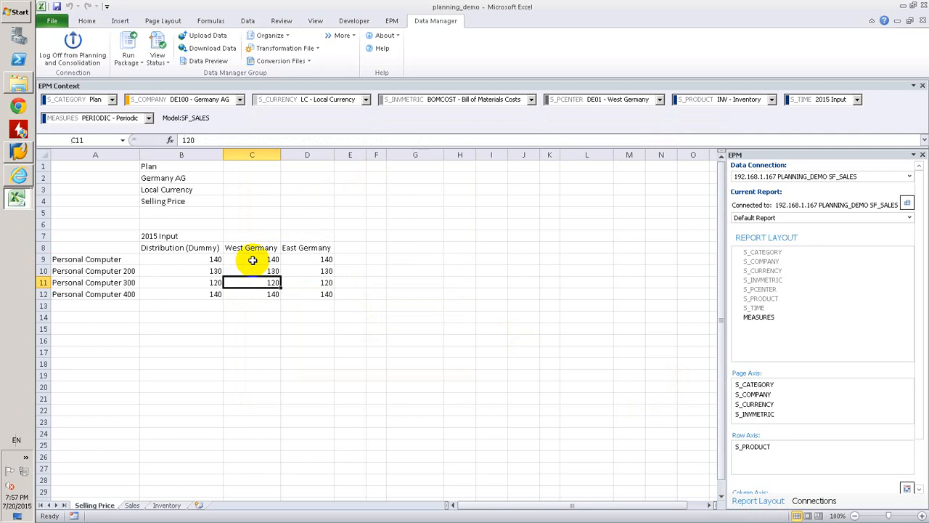
pyautogui.moveTo(254, 260); pyautogui.dragTo(324, 296)
pyautogui.press('Delete')
pyautogui.click(217, 374)
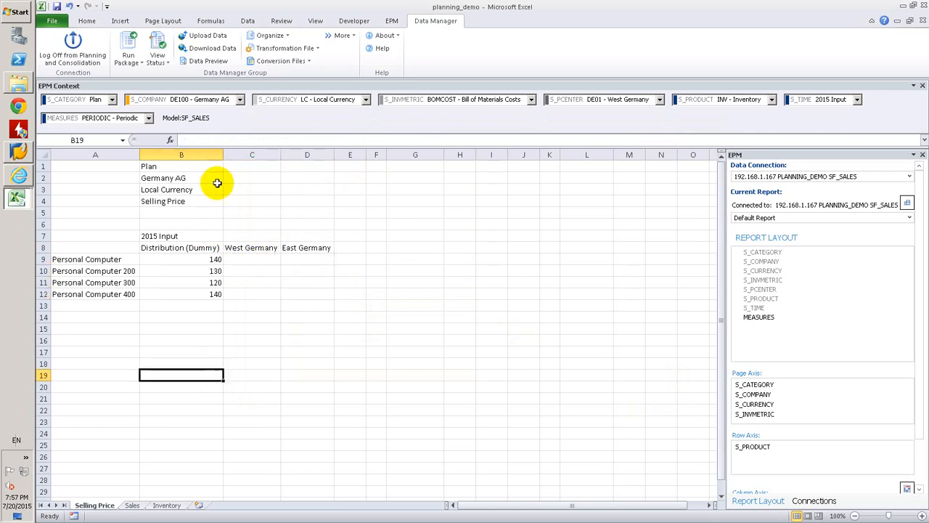
pyautogui.click(399, 24)
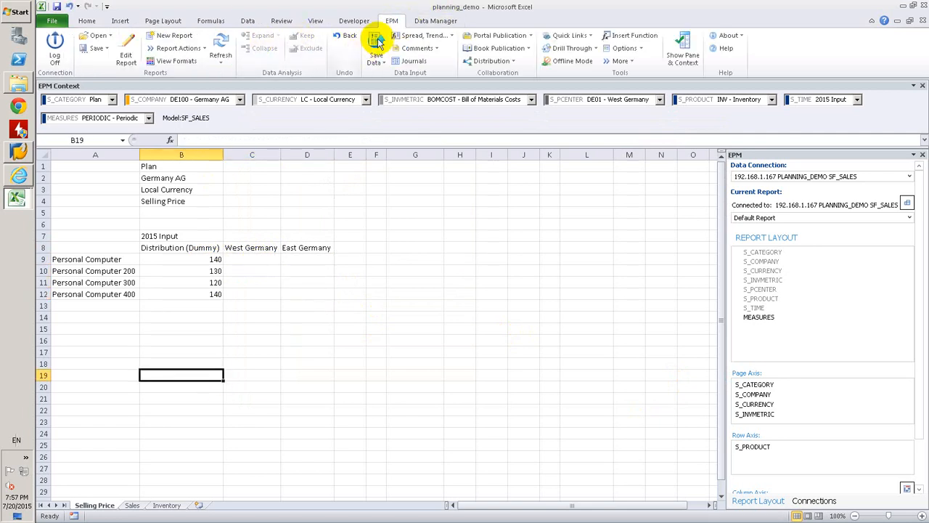
pyautogui.click(376, 40)
pyautogui.press('Return')
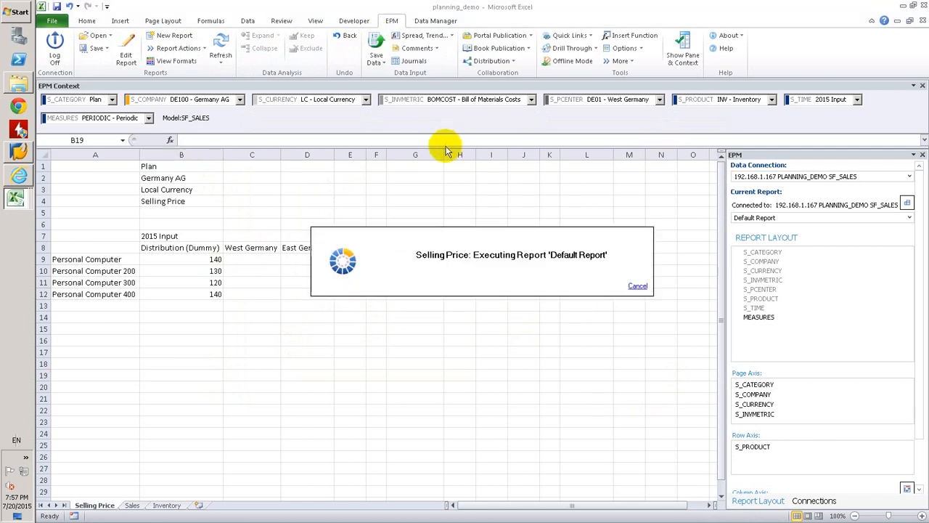
# Start a run of the PRICE_DISTRBUTION package from the SF Packages group
pyautogui.press('Return')
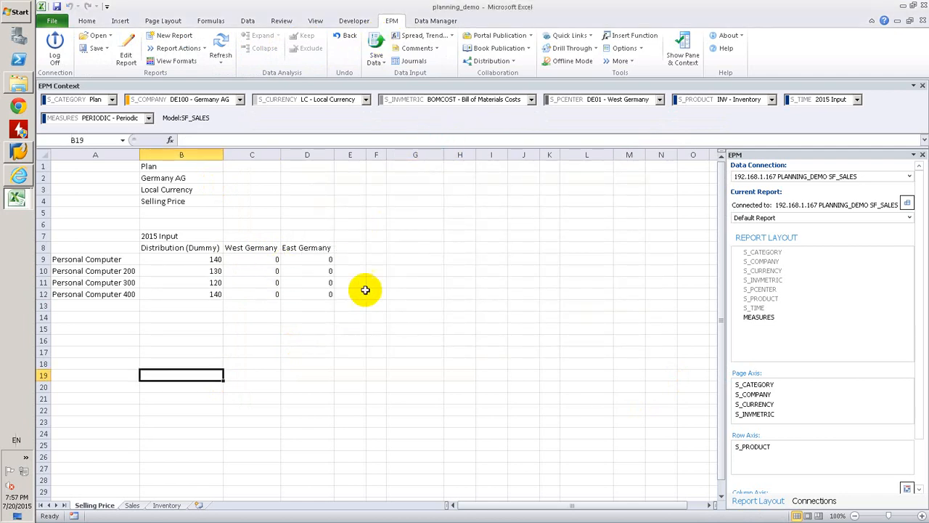
pyautogui.click(343, 305)
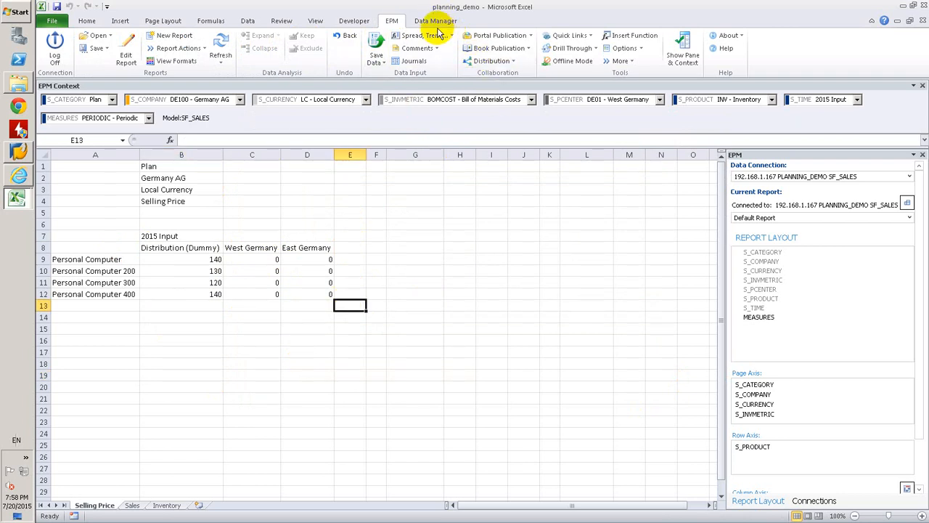
pyautogui.click(436, 21)
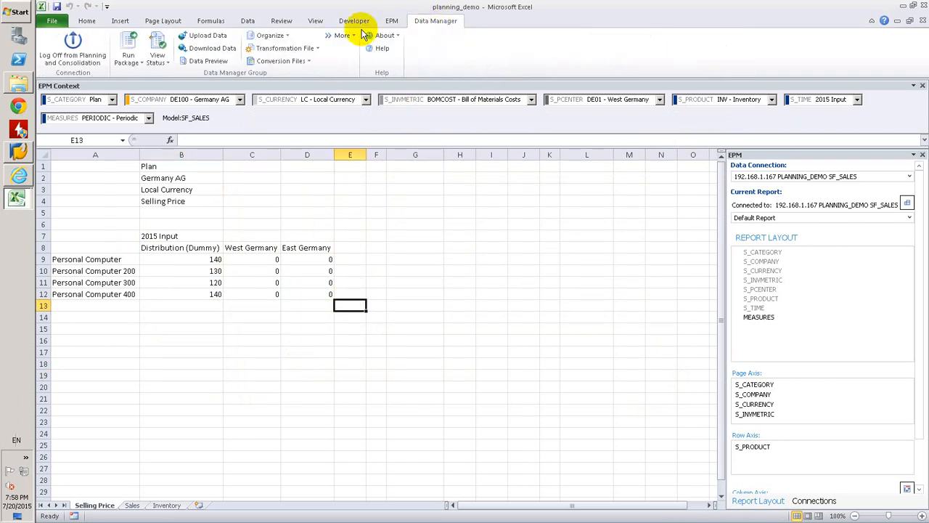
pyautogui.click(128, 45)
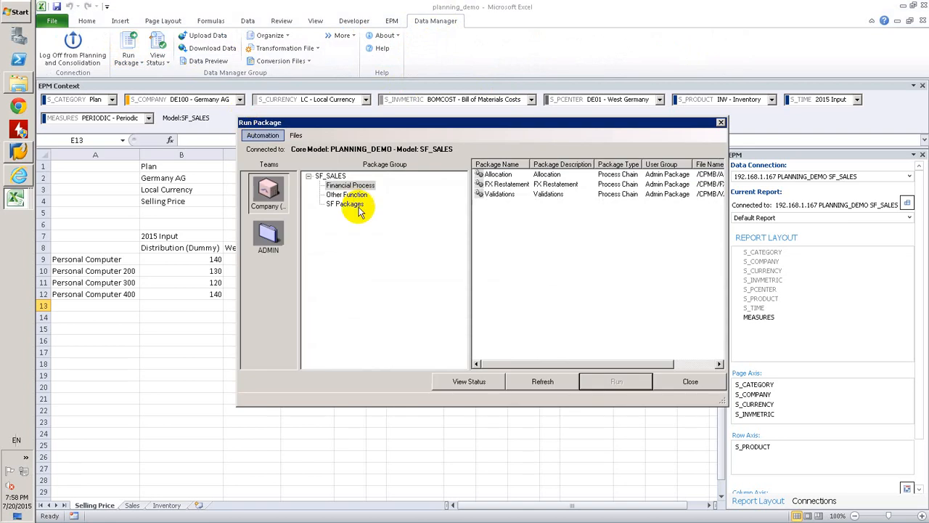
pyautogui.click(346, 204)
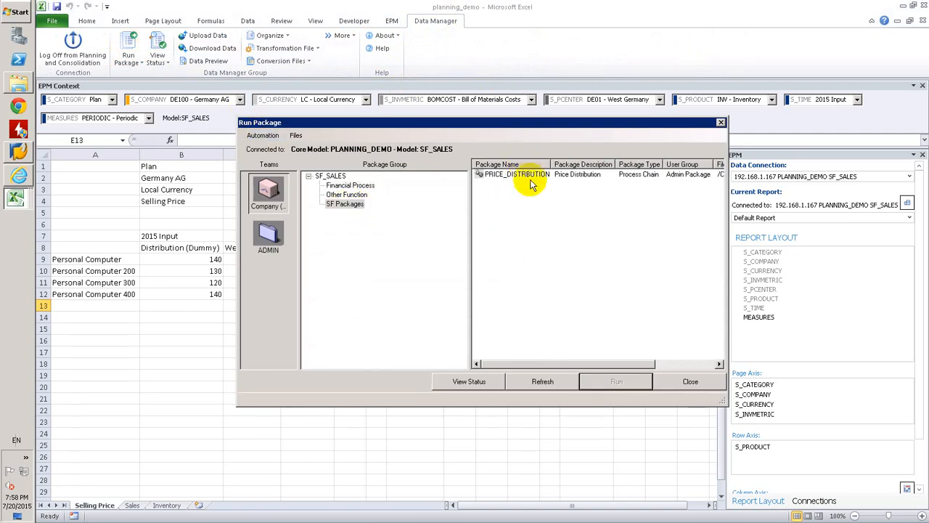
pyautogui.click(527, 181)
pyautogui.doubleClick(524, 175)
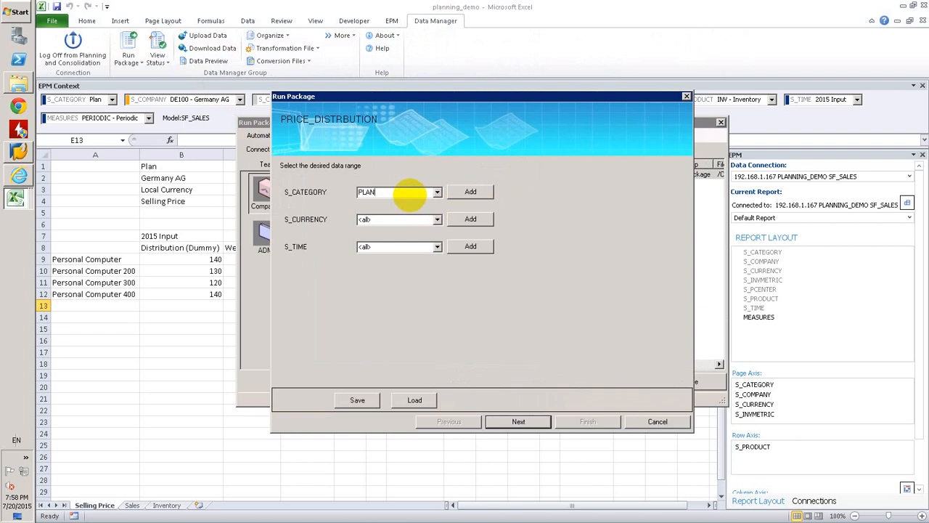
# Run the package for S_CATEGORY PLAN, S_CURRENCY LC and S_TIME 2015.INP, and acknowledge the run request
pyautogui.press('Tab')
pyautogui.press('Tab')
pyautogui.press('Tab')
pyautogui.press('Tab')
pyautogui.click(518, 421)
pyautogui.click(607, 422)
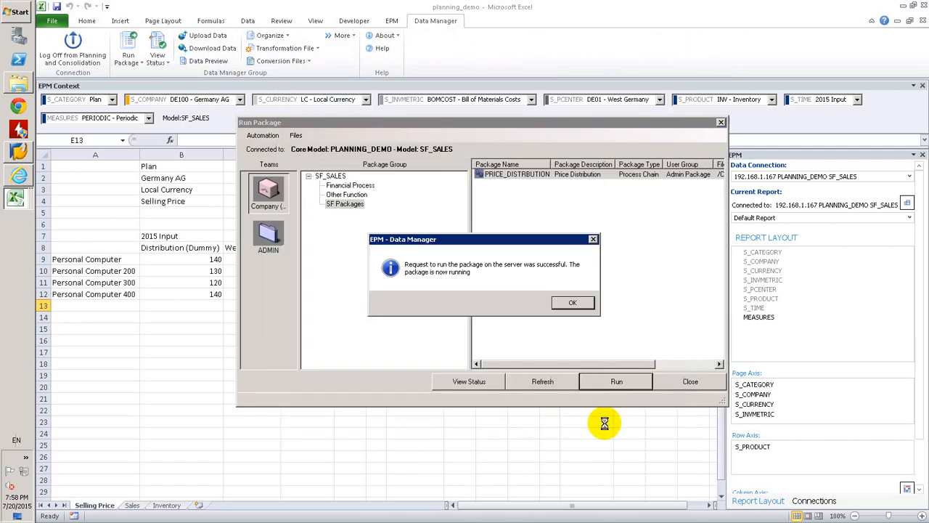
pyautogui.click(572, 302)
# Check the status of the latest PRICE_DISTRBUTION run, examine its package log for the message, and close the log and status windows
pyautogui.click(473, 382)
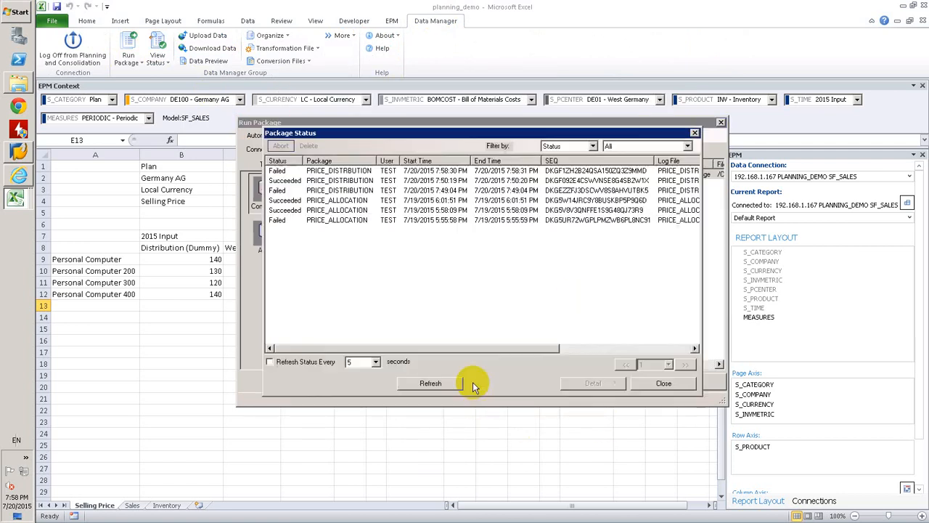
pyautogui.click(280, 171)
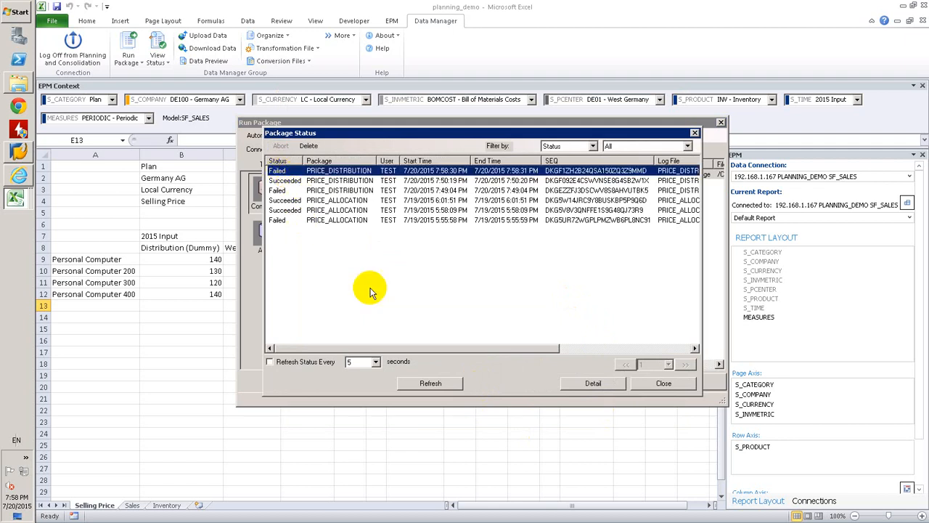
pyautogui.click(445, 381)
pyautogui.click(277, 173)
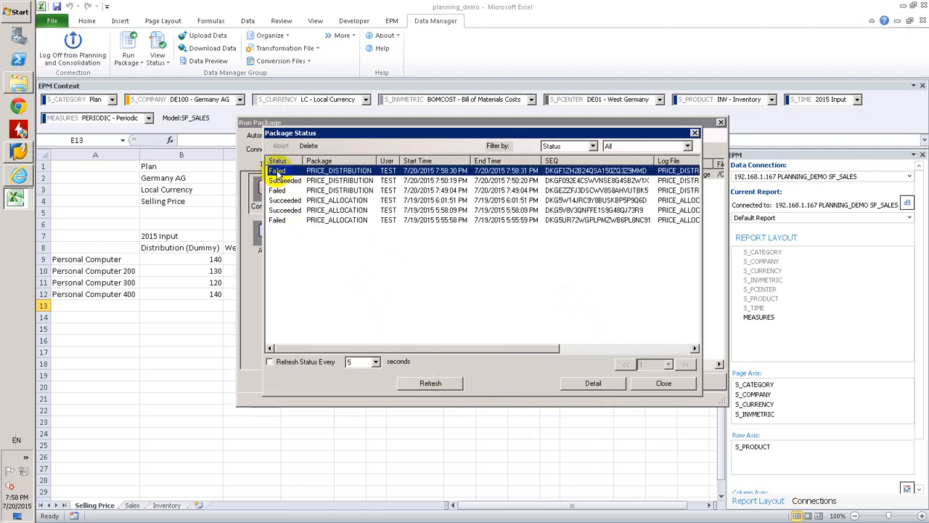
pyautogui.rightClick(279, 175)
pyautogui.click(300, 178)
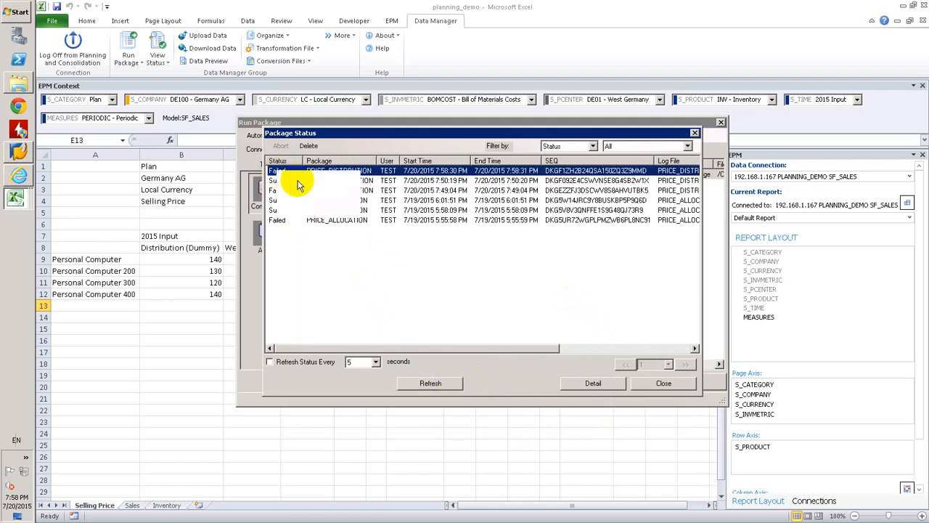
pyautogui.click(339, 178)
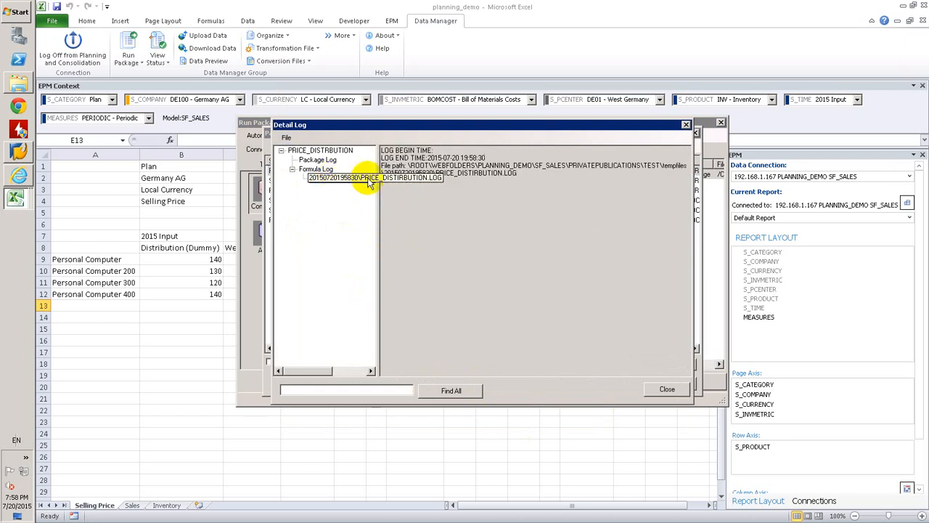
pyautogui.click(320, 159)
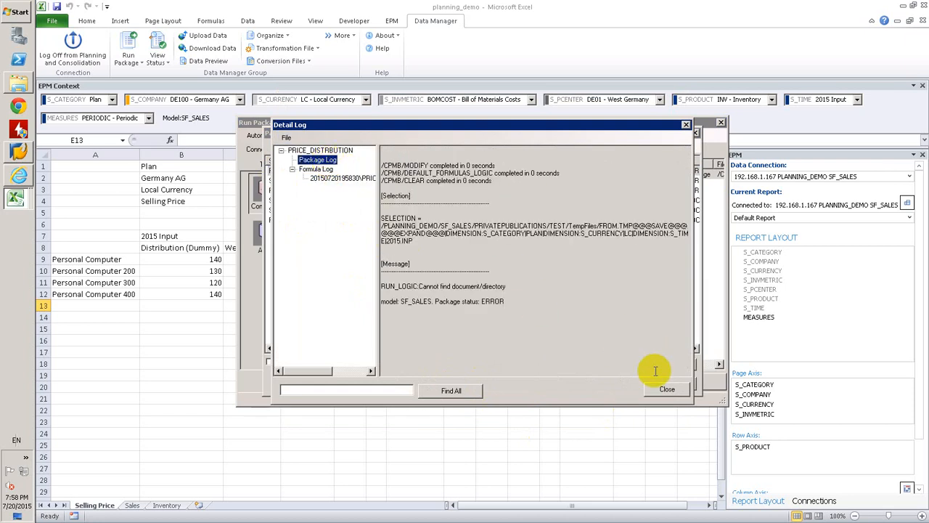
pyautogui.moveTo(419, 286); pyautogui.dragTo(509, 284)
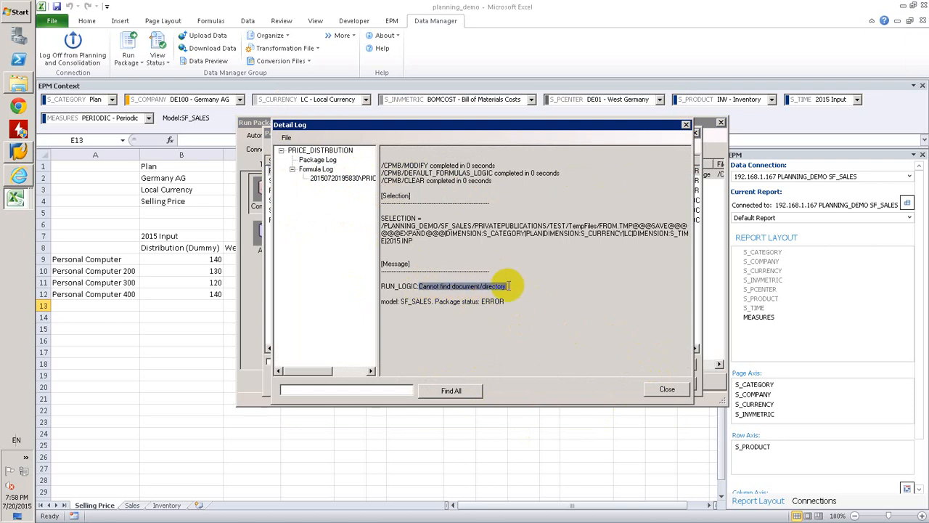
pyautogui.click(666, 388)
pyautogui.click(684, 387)
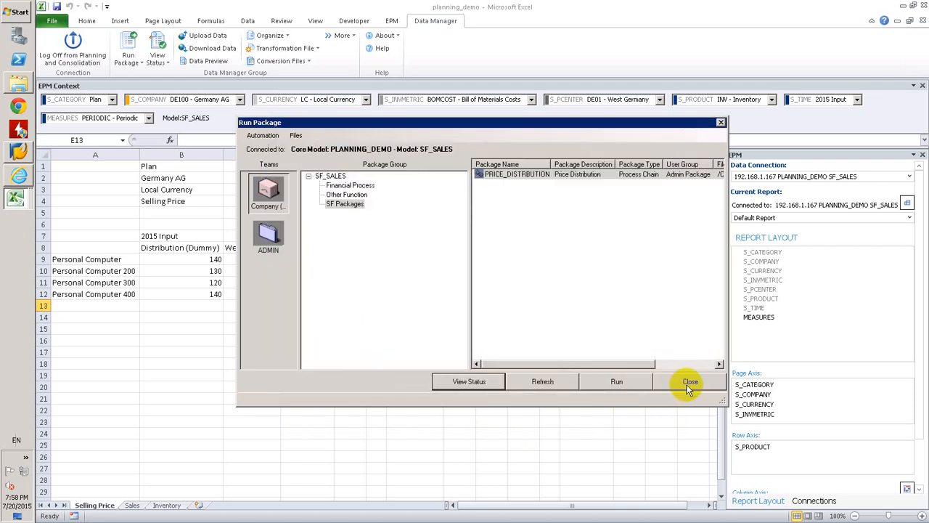
# Check the logic script's file name in Internet Explorer, return to Excel and close the package run window
pyautogui.click(18, 175)
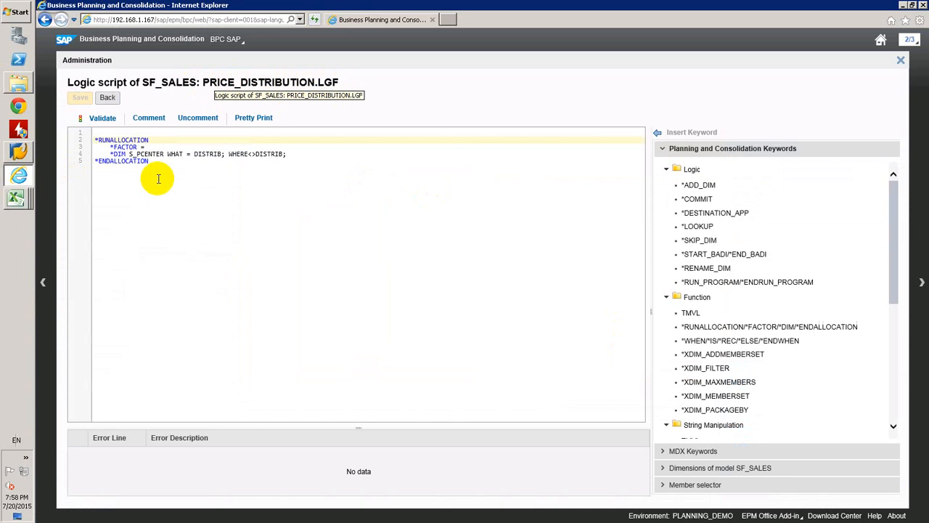
pyautogui.click(31, 208)
pyautogui.click(80, 216)
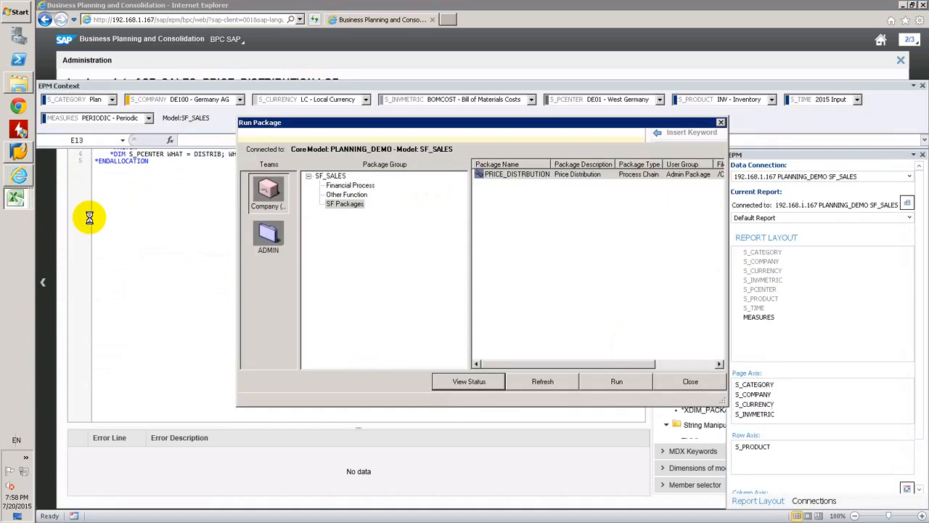
pyautogui.click(516, 176)
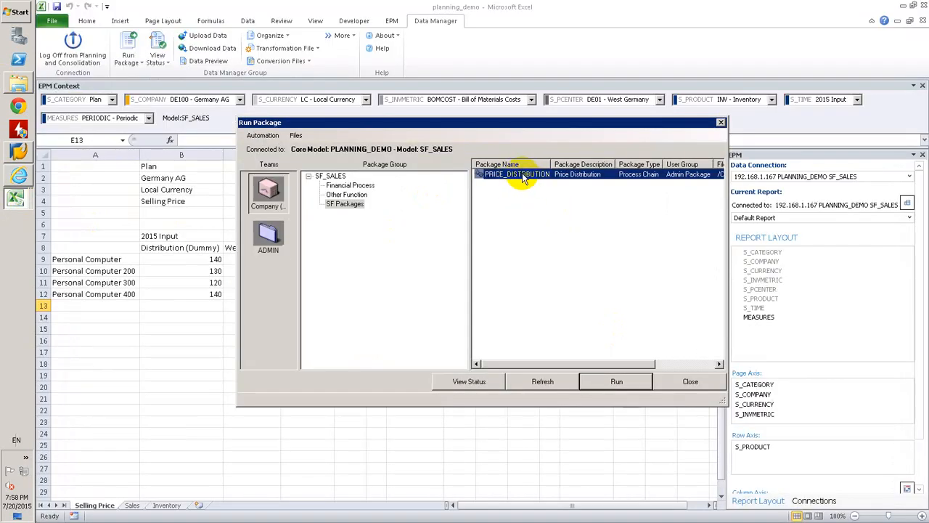
pyautogui.click(535, 207)
pyautogui.click(689, 379)
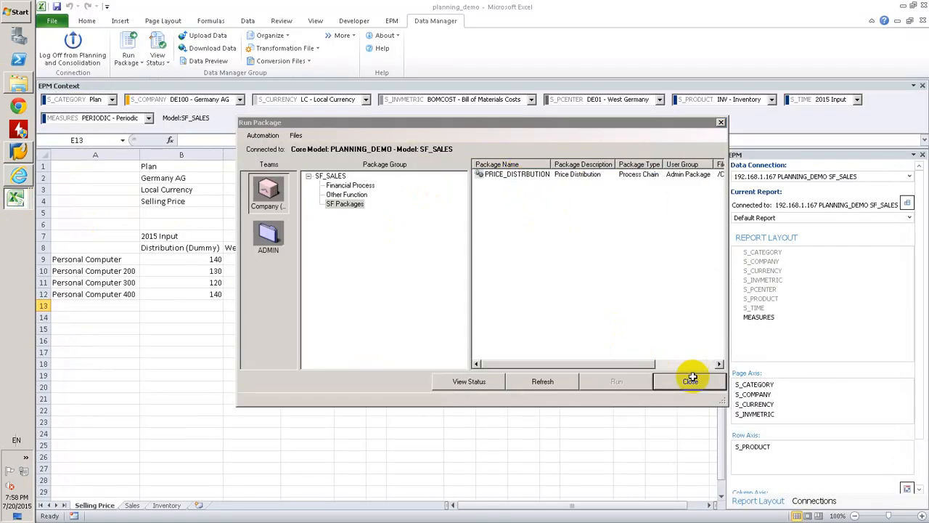
# Correct LOGICFILENAME in the PRICE_DISTRBUTION package's advanced script to PRICE_DISTRIBUTION.LGF, save the package and close the package organizer
pyautogui.click(267, 35)
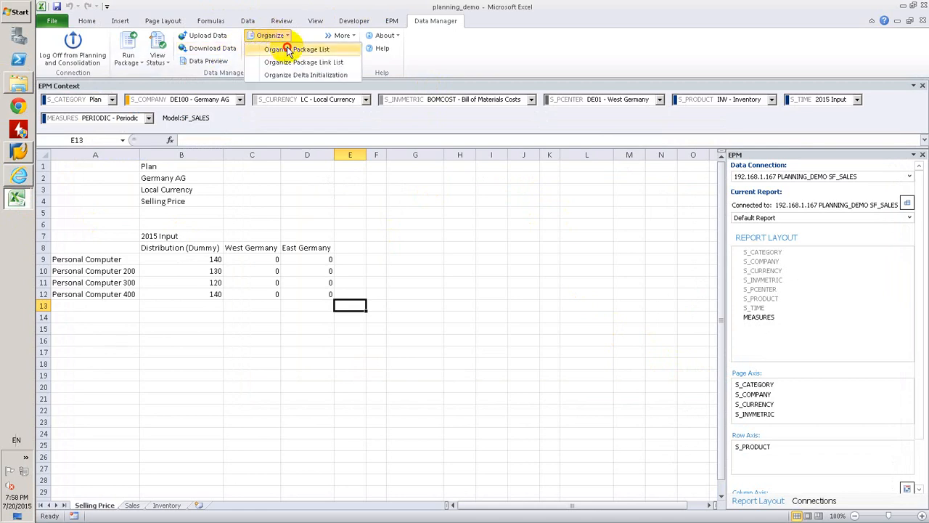
pyautogui.click(287, 54)
pyautogui.click(351, 206)
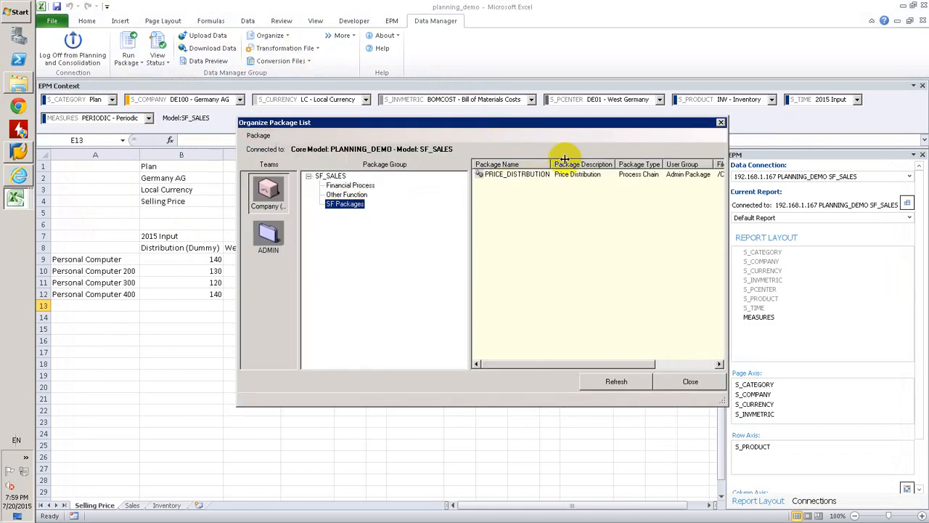
pyautogui.rightClick(512, 174)
pyautogui.click(554, 195)
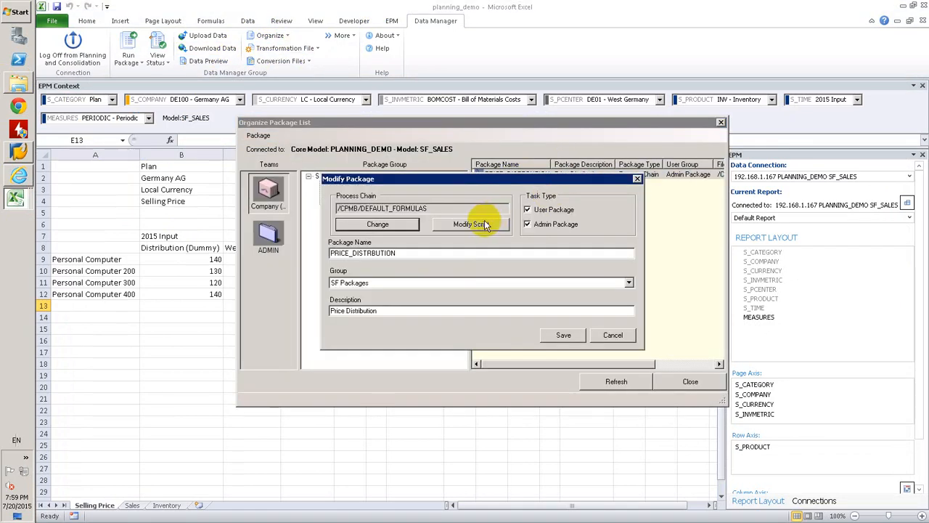
pyautogui.click(476, 166)
pyautogui.click(723, 85)
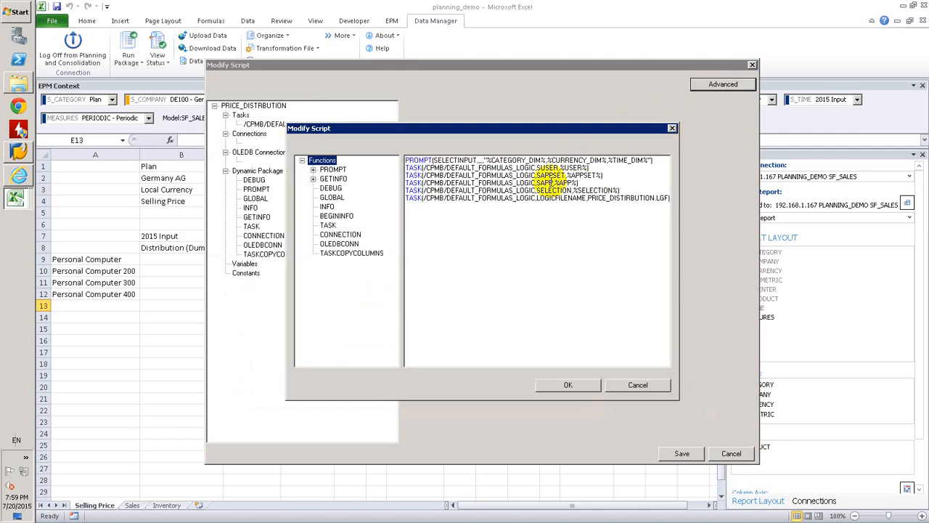
pyautogui.click(623, 198)
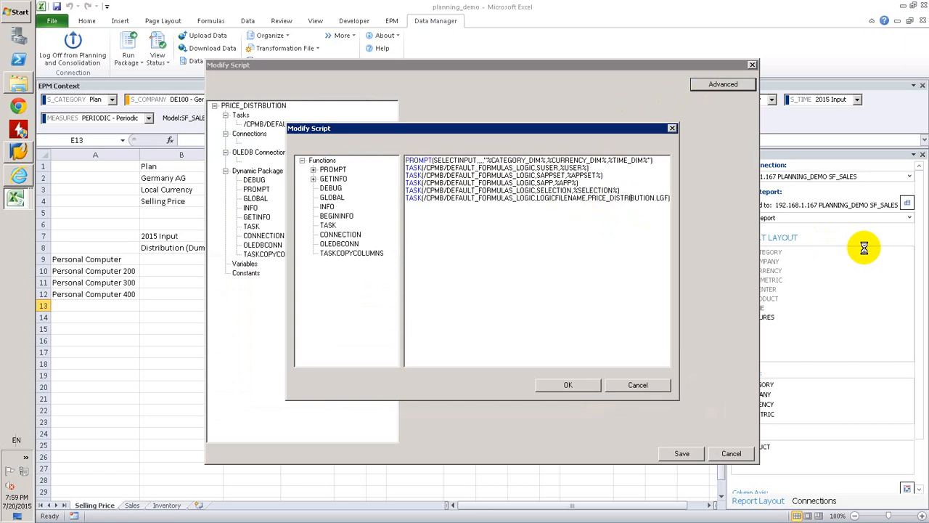
pyautogui.click(591, 384)
pyautogui.click(686, 453)
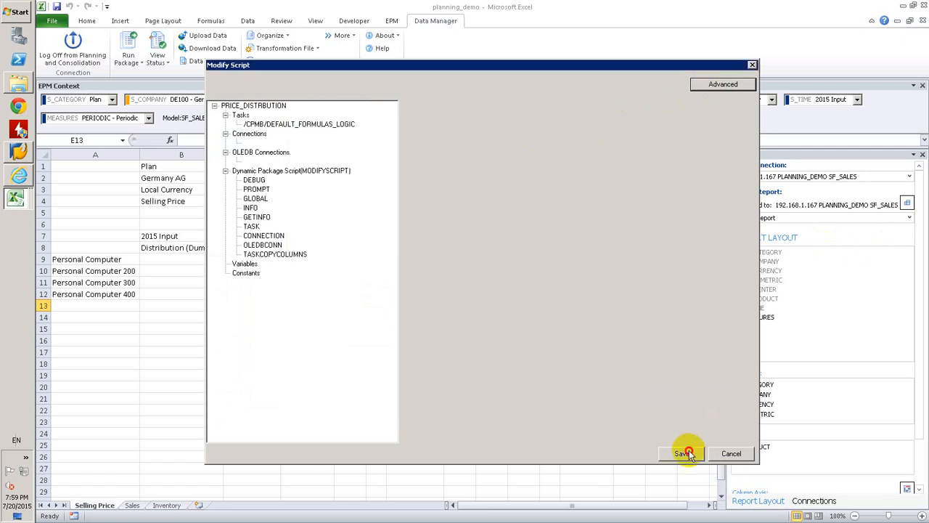
pyautogui.click(559, 333)
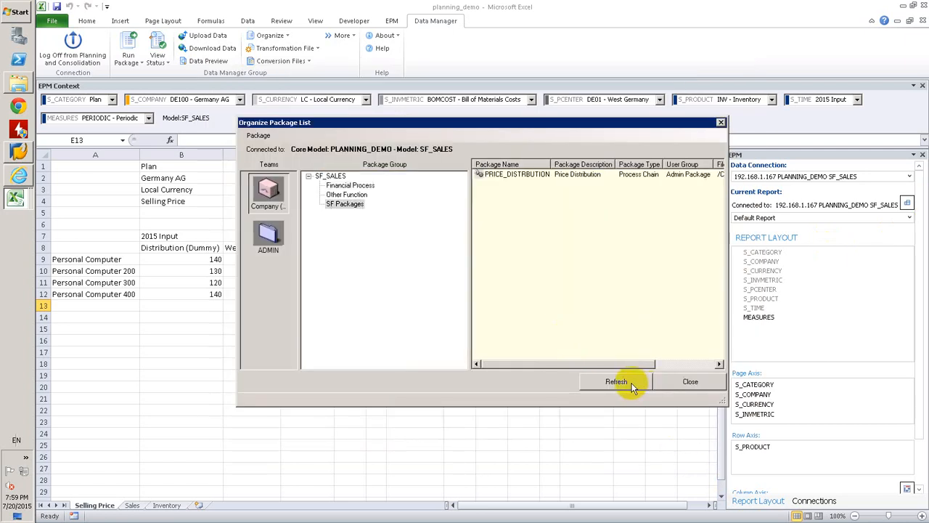
pyautogui.click(690, 381)
# Rerun the PRICE_DISTRBUTION package from SF Packages with category PLAN, currency LC and time 2015.INP
pyautogui.click(298, 178)
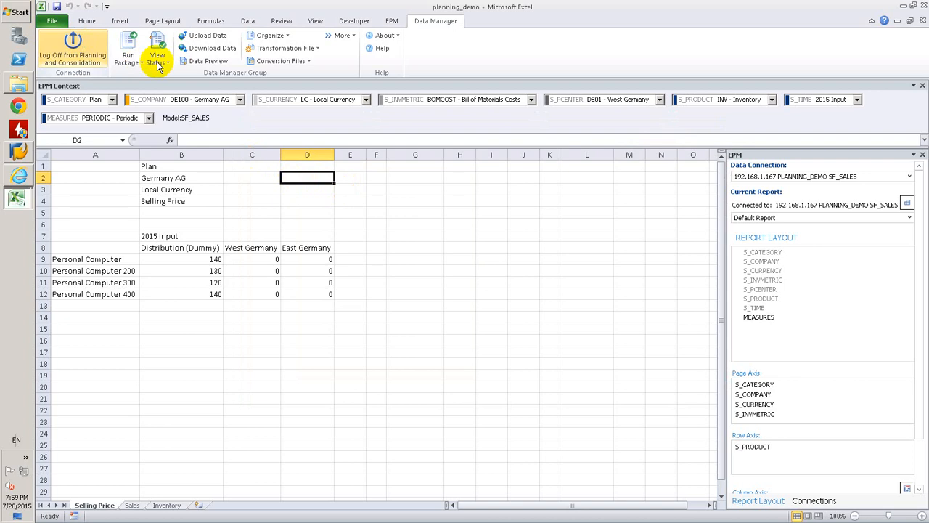
pyautogui.click(125, 45)
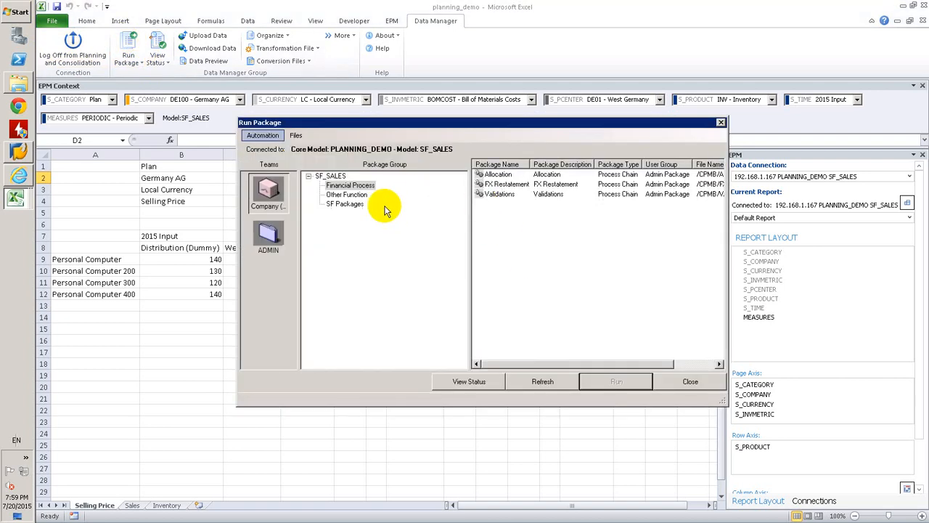
pyautogui.click(345, 204)
pyautogui.click(493, 176)
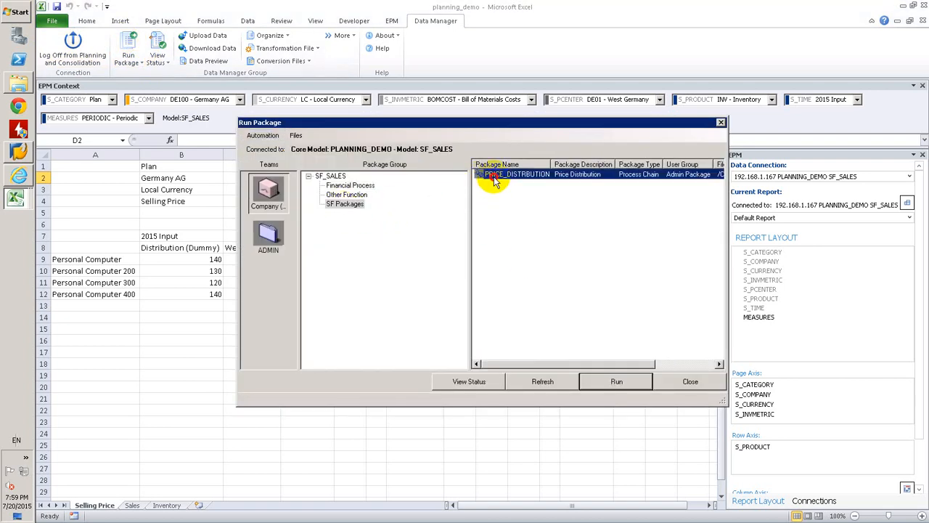
pyautogui.doubleClick(494, 182)
pyautogui.click(543, 424)
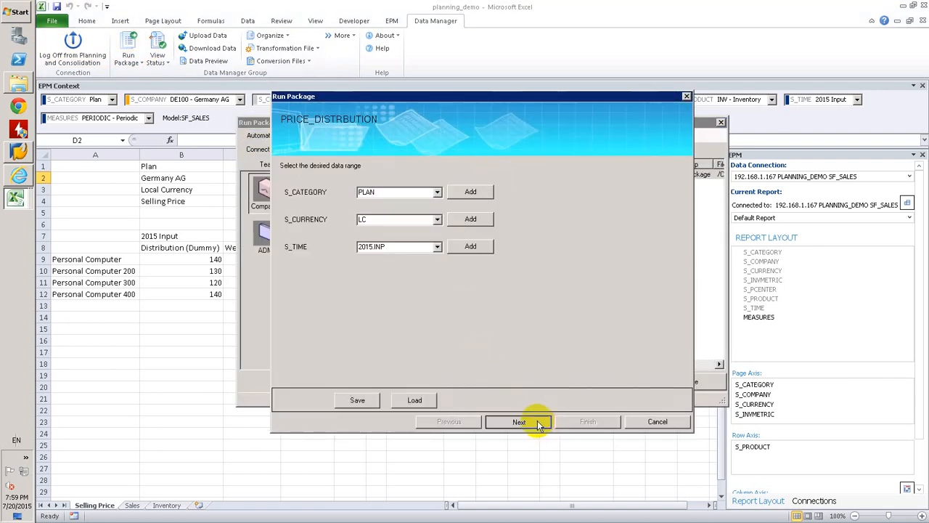
pyautogui.click(588, 422)
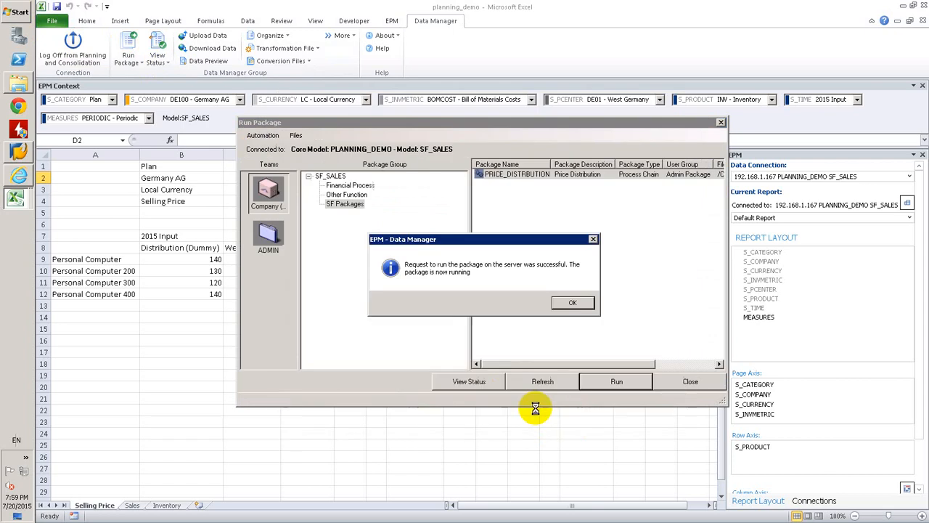
pyautogui.click(574, 304)
# Check the status of the newest package run and examine its formula log through to the end
pyautogui.click(488, 383)
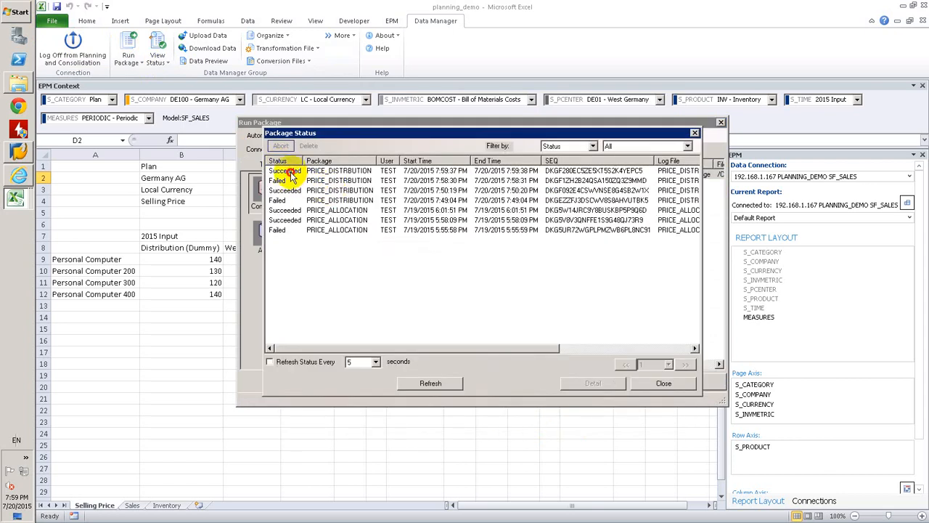
pyautogui.doubleClick(292, 173)
pyautogui.click(314, 169)
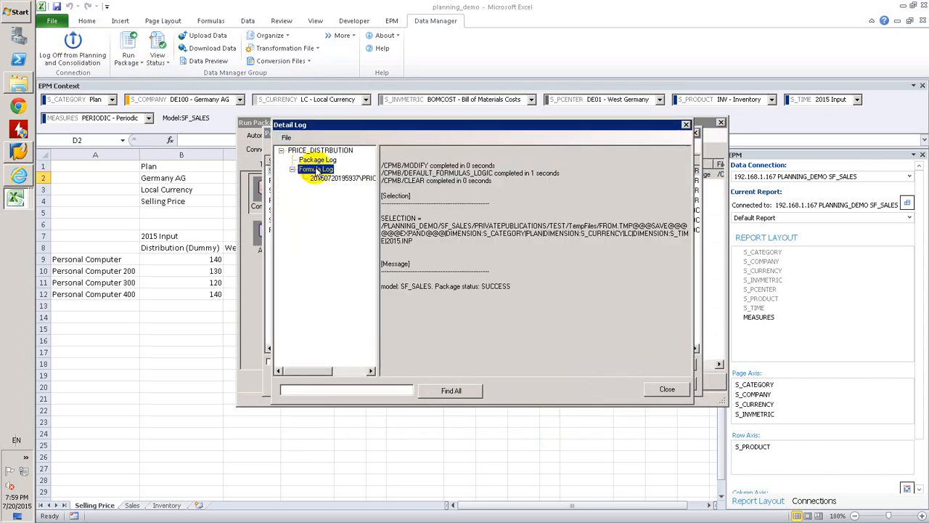
pyautogui.moveTo(690, 269); pyautogui.dragTo(687, 335)
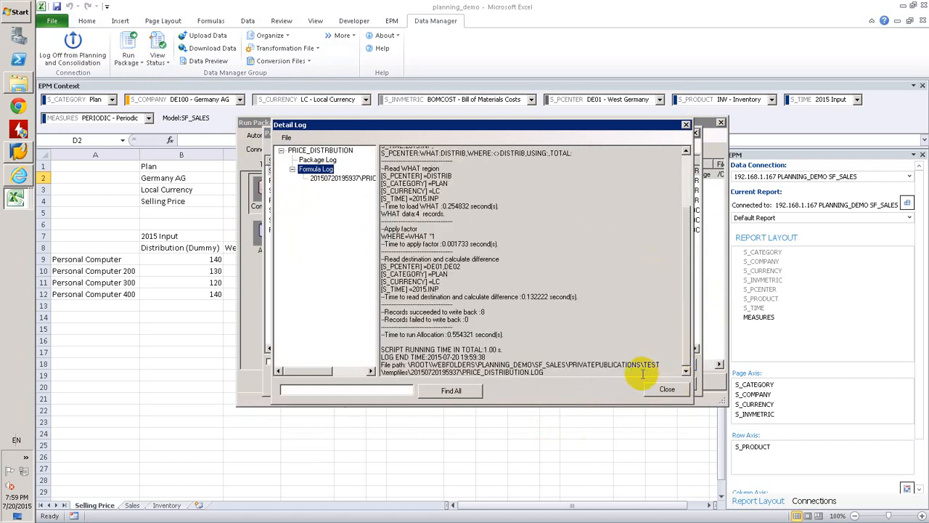
# Close the detail log and the package windows, and refresh the Selling Price report to check the distributed prices
pyautogui.click(667, 390)
pyautogui.click(665, 383)
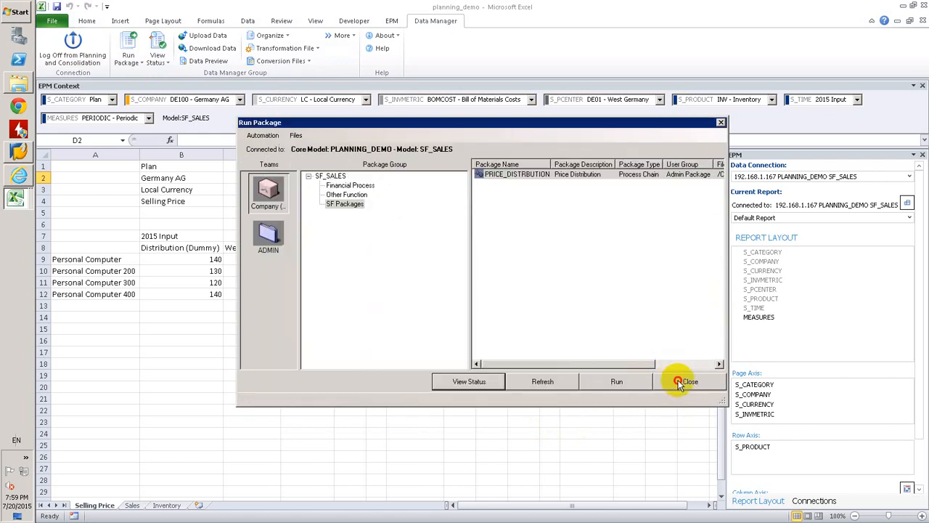
pyautogui.click(679, 379)
pyautogui.click(297, 316)
pyautogui.click(390, 21)
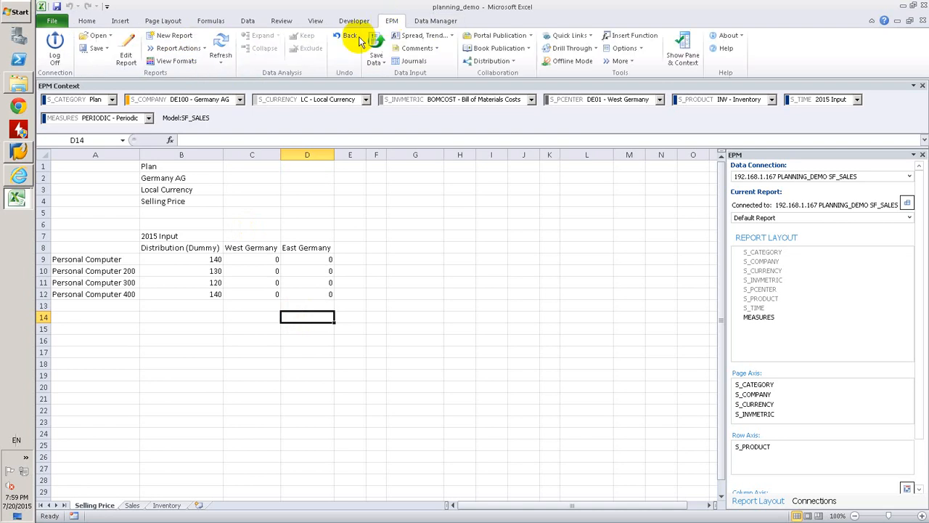
pyautogui.click(217, 48)
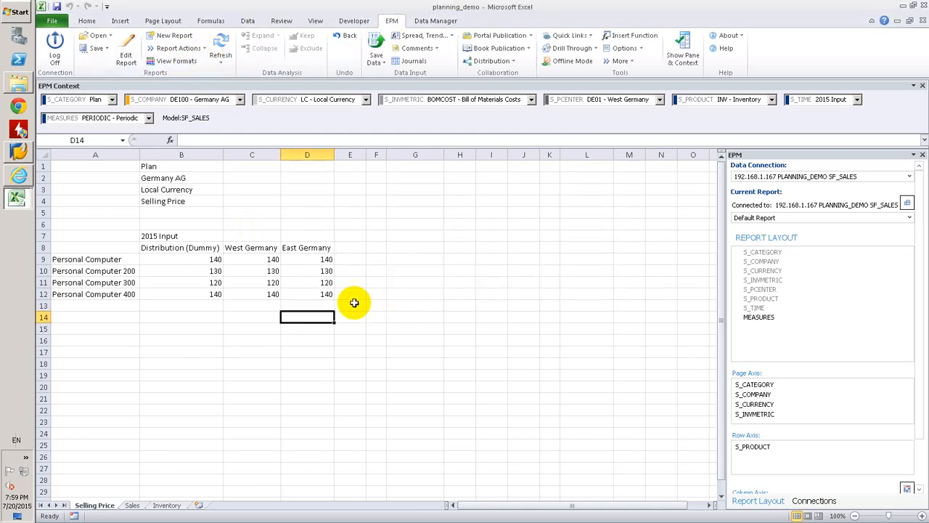
pyautogui.click(317, 294)
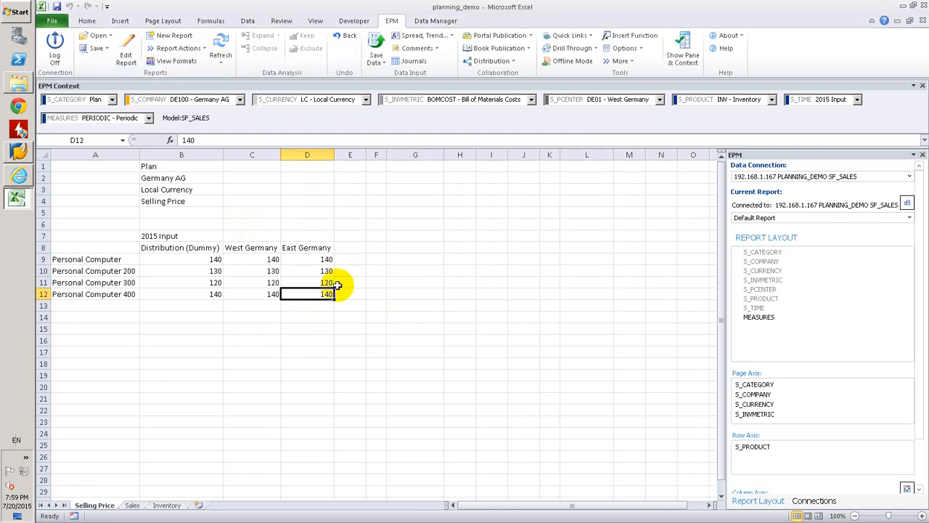
# Set the Personal Computer price to 150 for West Germany and 160 for East Germany, and save the data to the model
pyautogui.click(270, 259)
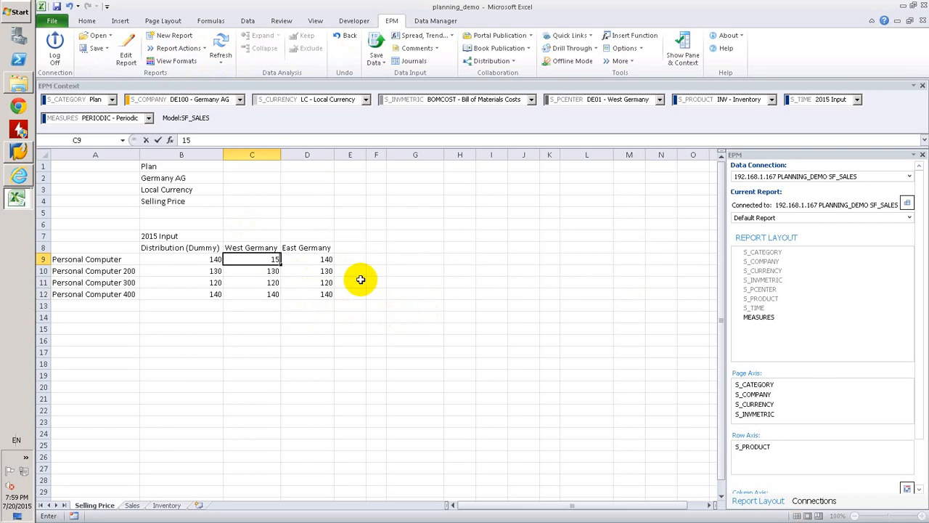
pyautogui.write('150')
pyautogui.press('Return')
pyautogui.click(322, 259)
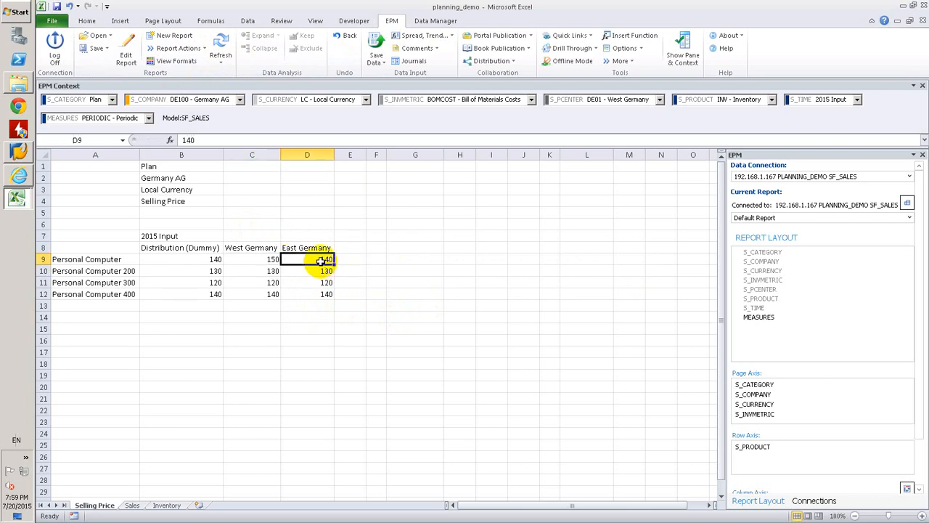
pyautogui.write('1560')
pyautogui.press('Return')
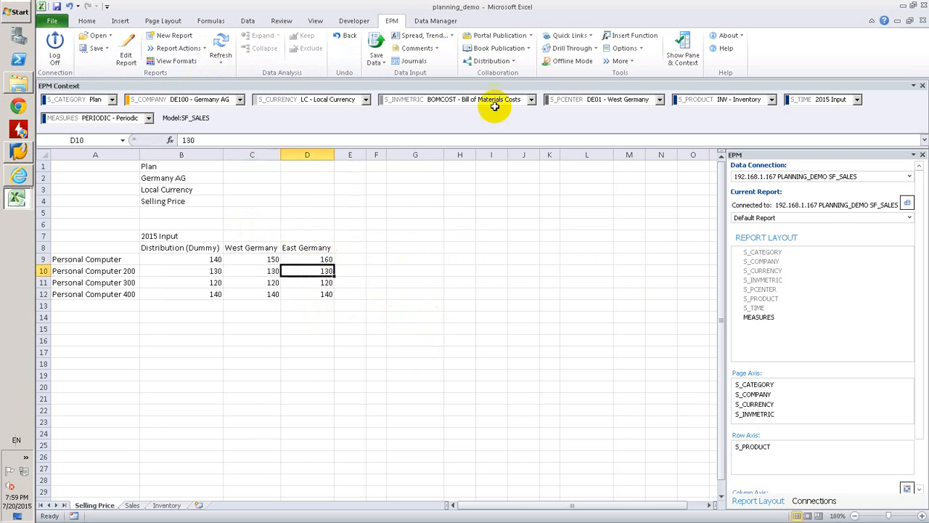
pyautogui.click(375, 42)
pyautogui.press('Return')
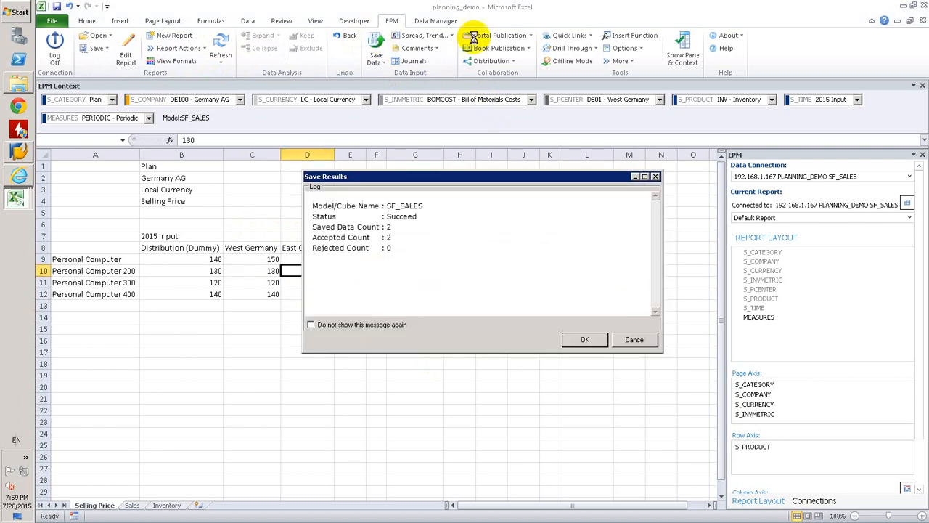
pyautogui.click(584, 339)
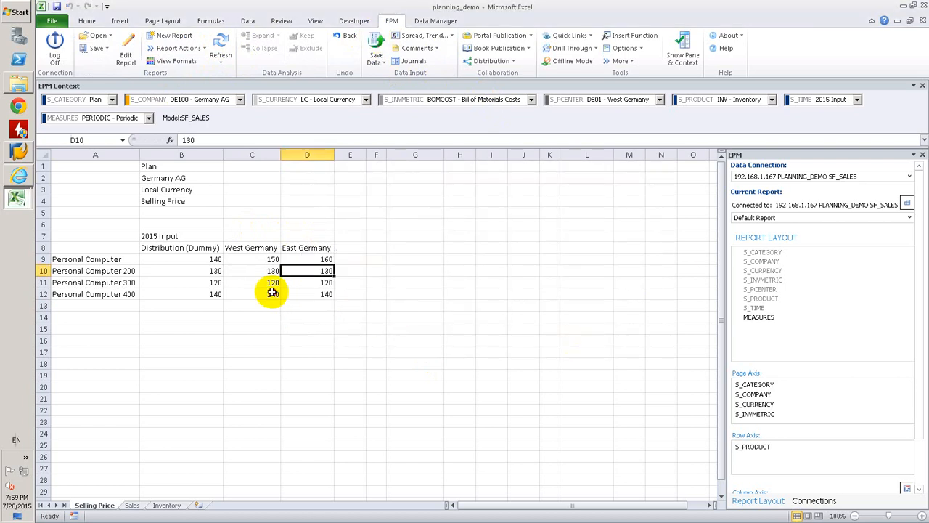
# Review the PRICE_DISTRIBUTION.LGF script in Internet Explorer, then the company, currency and metric header members in Excel and the Sales sheet
pyautogui.click(273, 292)
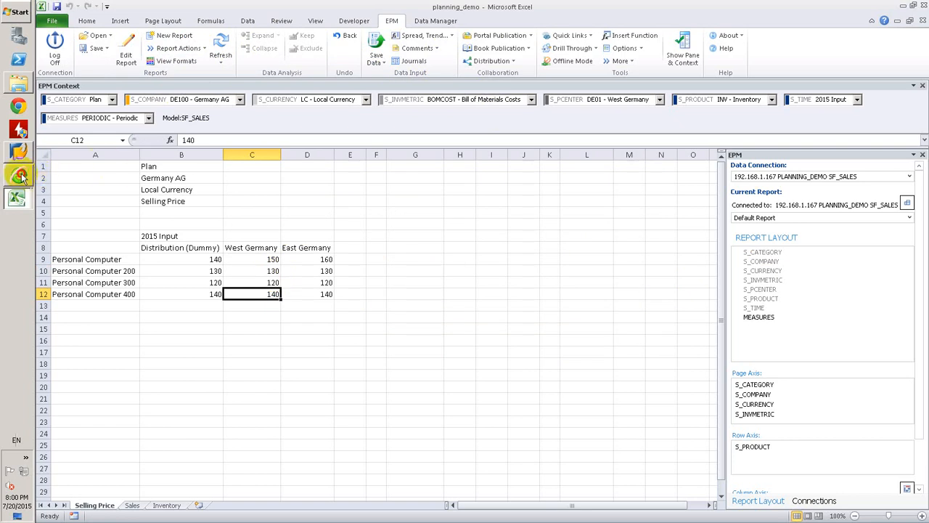
pyautogui.click(19, 176)
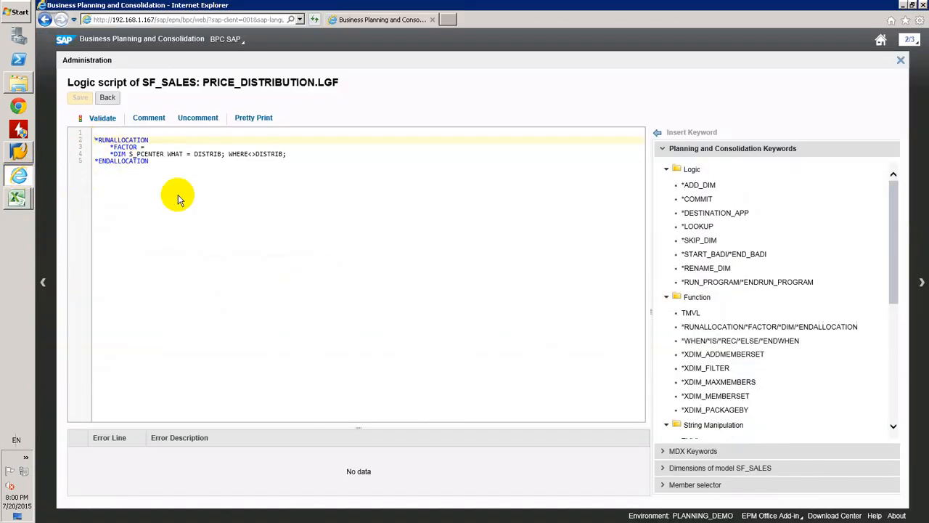
pyautogui.click(17, 197)
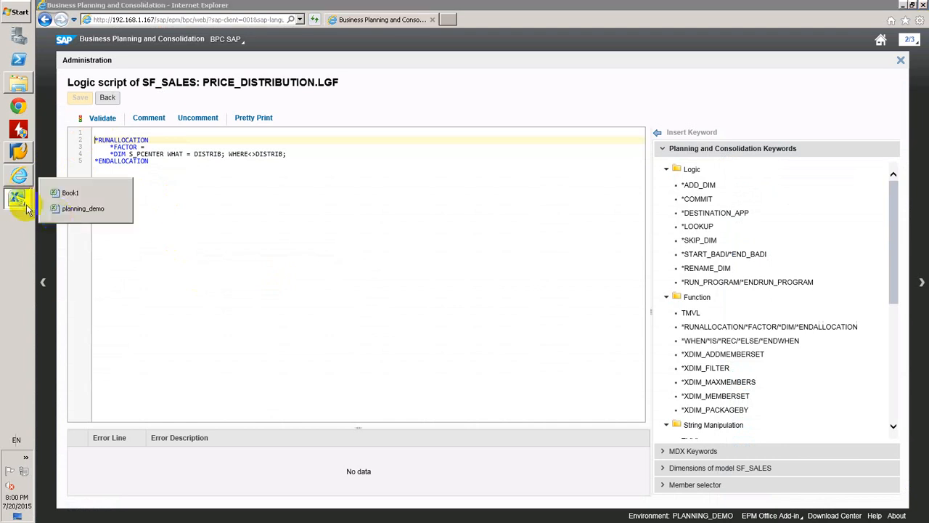
pyautogui.click(56, 213)
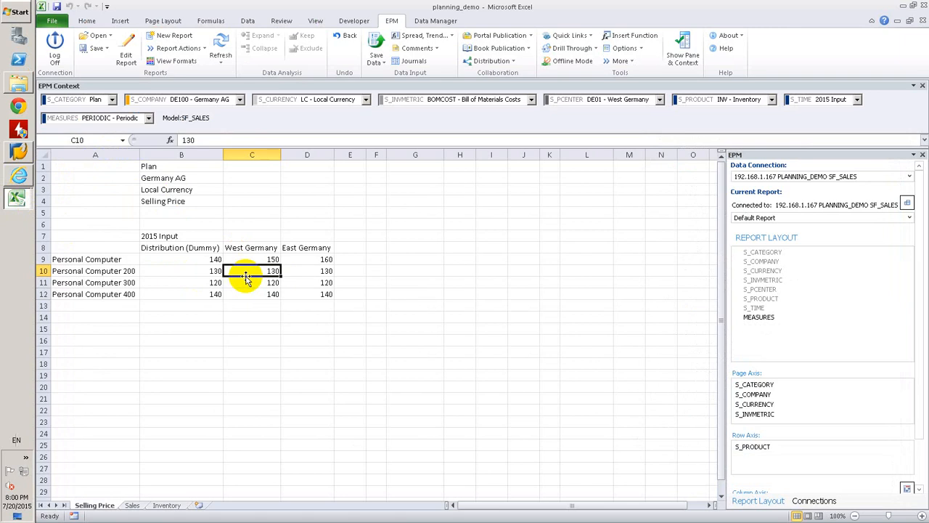
pyautogui.click(183, 182)
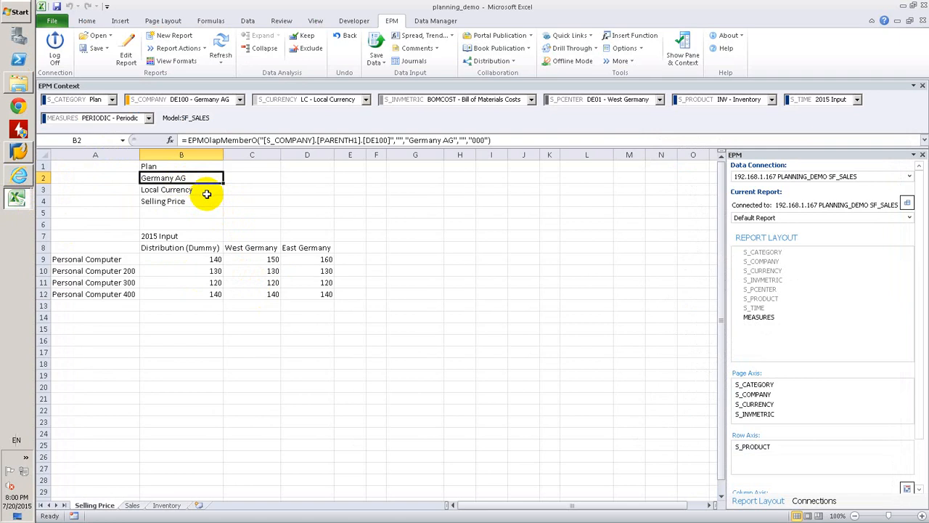
pyautogui.click(198, 189)
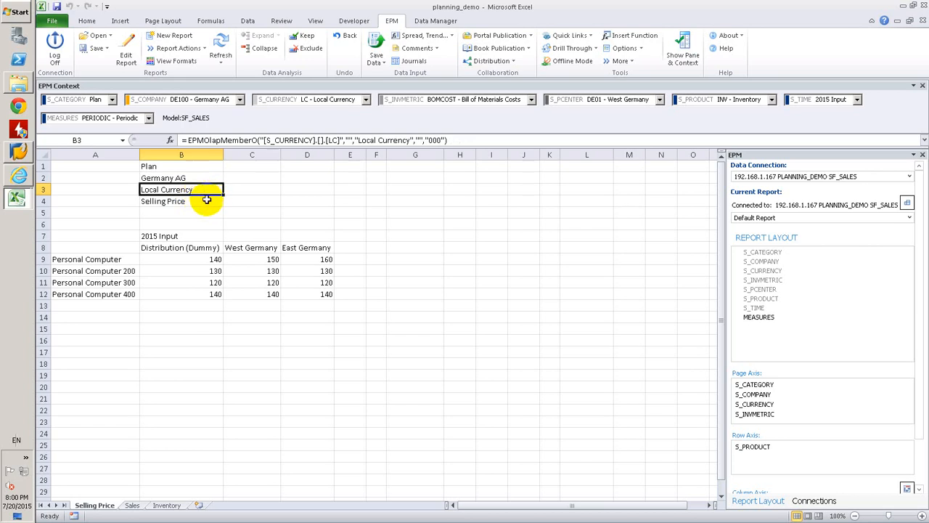
pyautogui.click(204, 201)
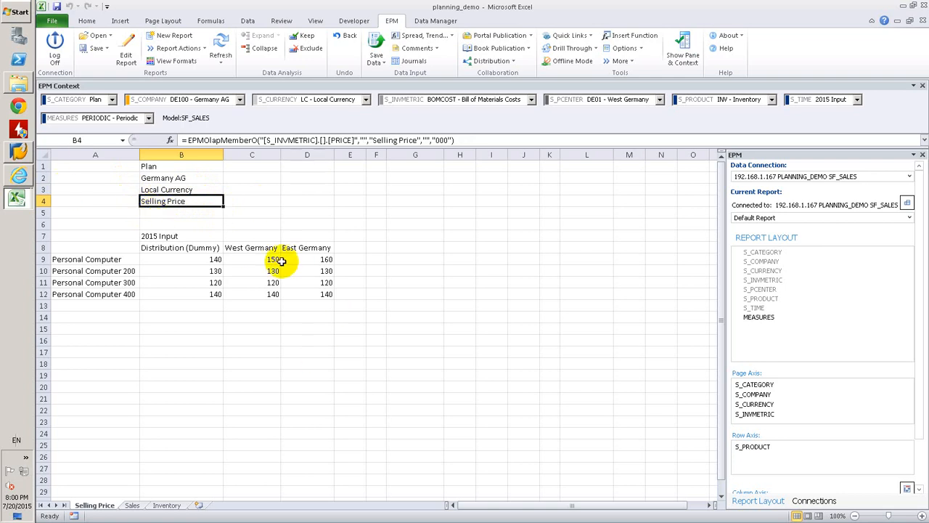
pyautogui.click(133, 506)
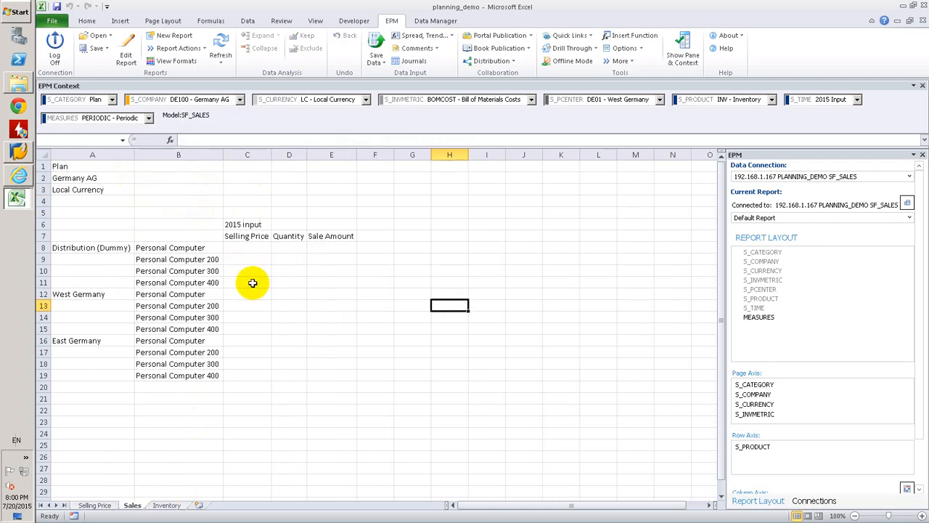
pyautogui.click(104, 503)
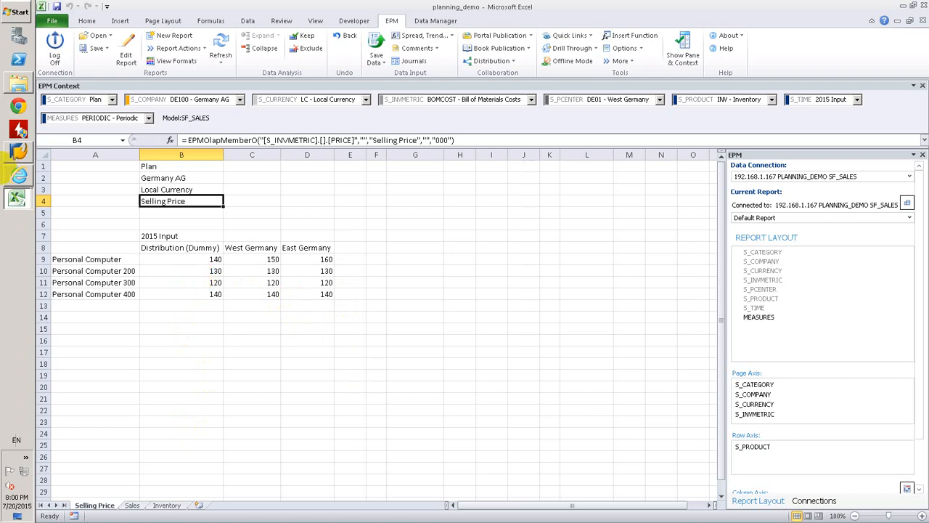
# Switch to Internet Explorer and add blank lines above *RUNALLOCATION with an *XDIM_MEMBERSET statement on the first line
pyautogui.click(19, 175)
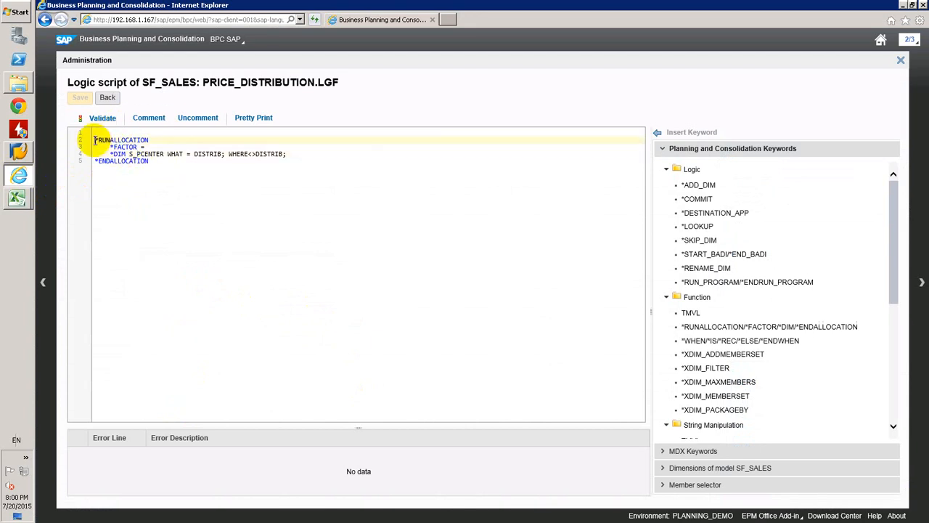
pyautogui.press('Return')
pyautogui.press('Return')
pyautogui.press('Return')
pyautogui.press('Up')
pyautogui.press('Up')
pyautogui.press('Up')
pyautogui.press('Up')
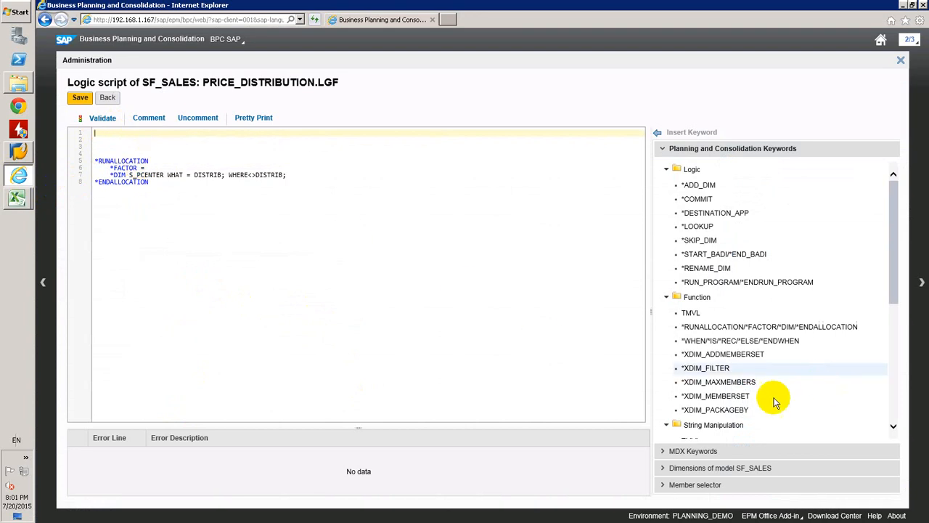
pyautogui.doubleClick(745, 399)
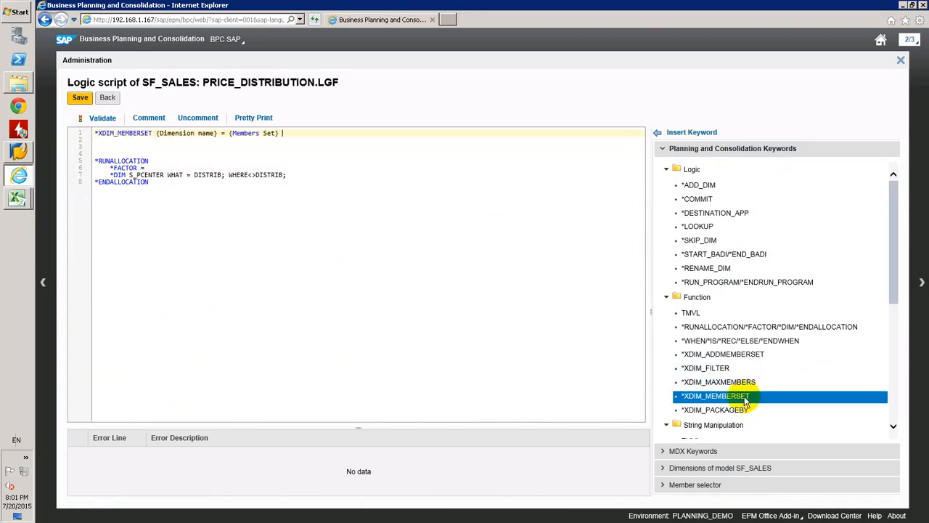
# Complete the first *XDIM_MEMBERSET statement as S_INVMETRIC = PRICE and start a new line below it
pyautogui.moveTo(215, 133); pyautogui.dragTo(154, 135)
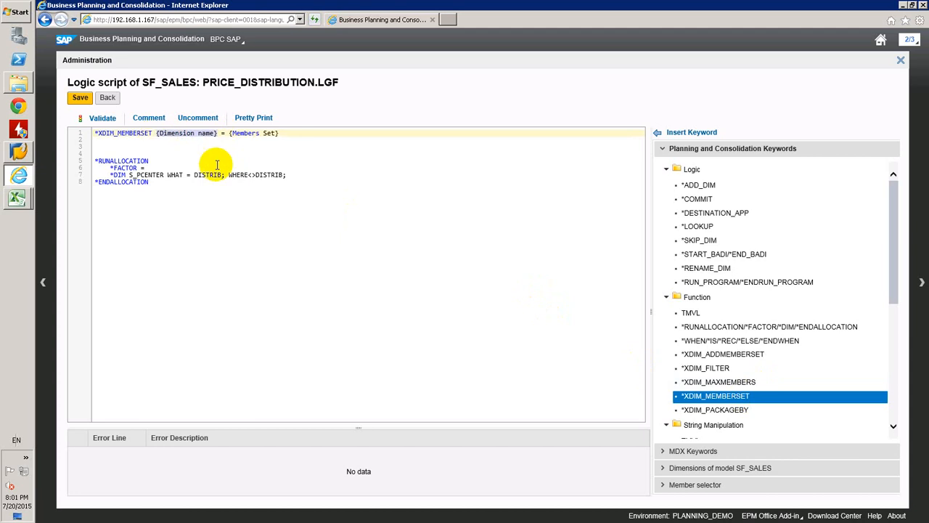
pyautogui.write('S_CO')
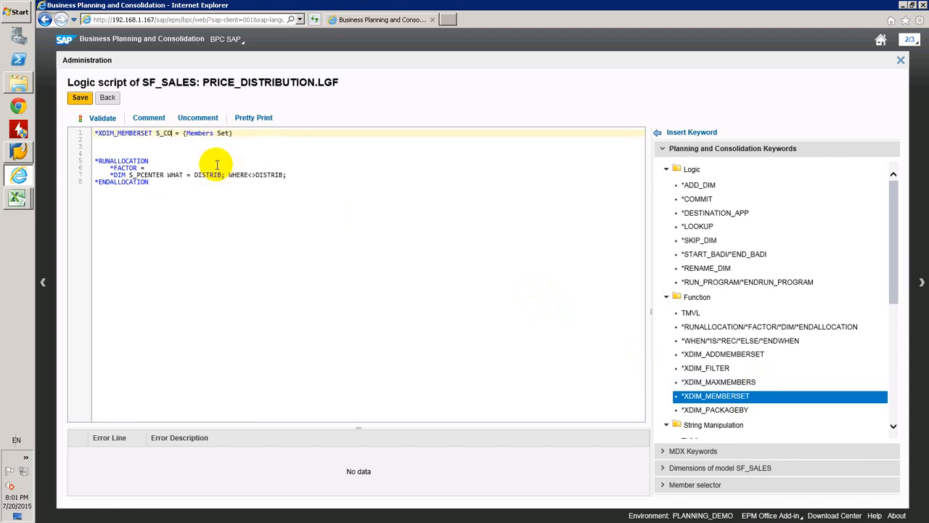
pyautogui.press('BackSpace')
pyautogui.press('BackSpace')
pyautogui.press('BackSpace')
pyautogui.write('S_INVMETRIC')
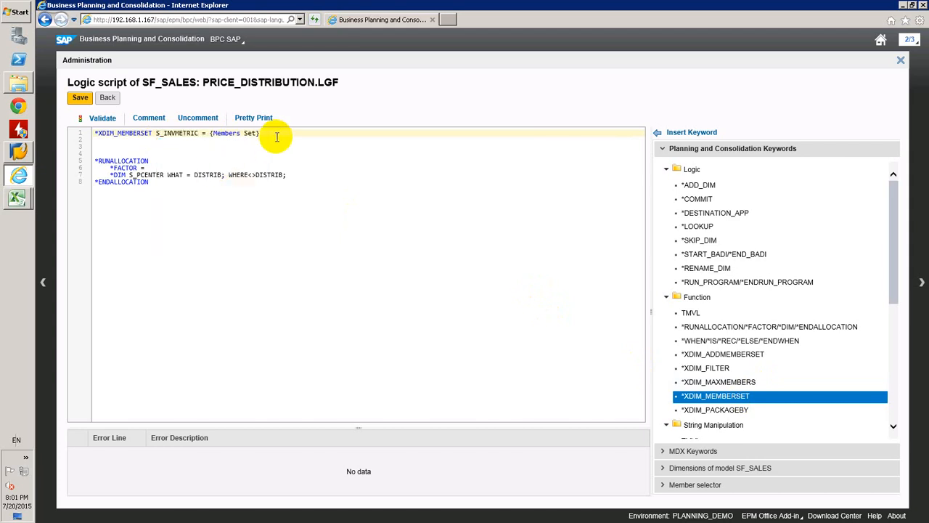
pyautogui.click(273, 135)
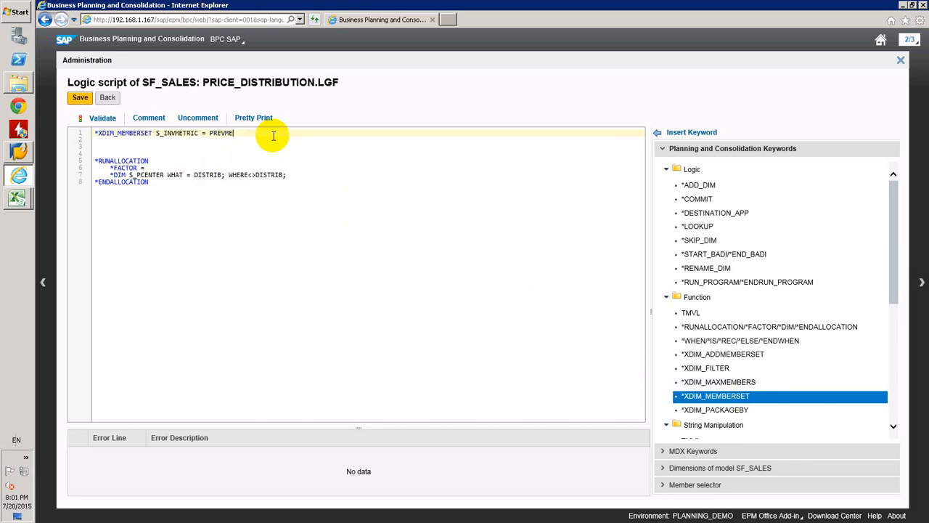
pyautogui.press('Return')
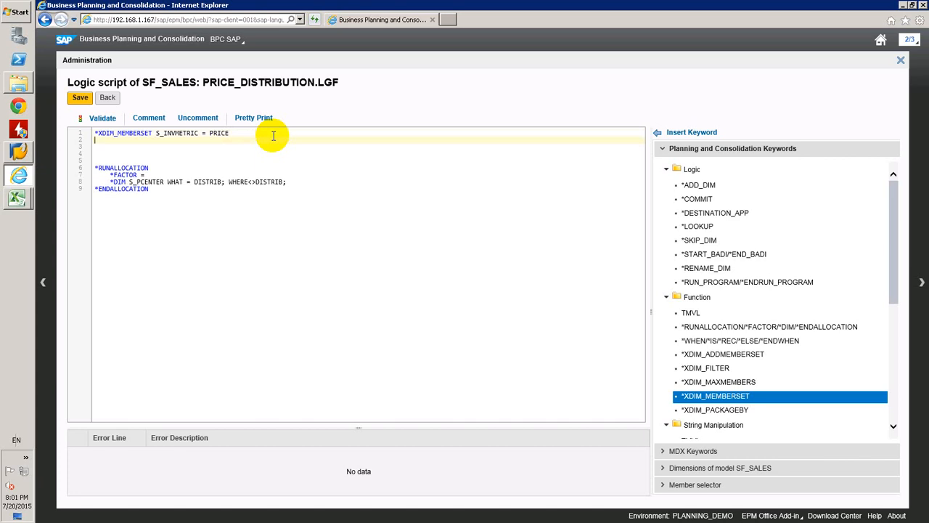
# Insert a second *XDIM_MEMBERSET statement on line 2 that limits S_PRODUCT to BAS(FINISH)
pyautogui.doubleClick(684, 398)
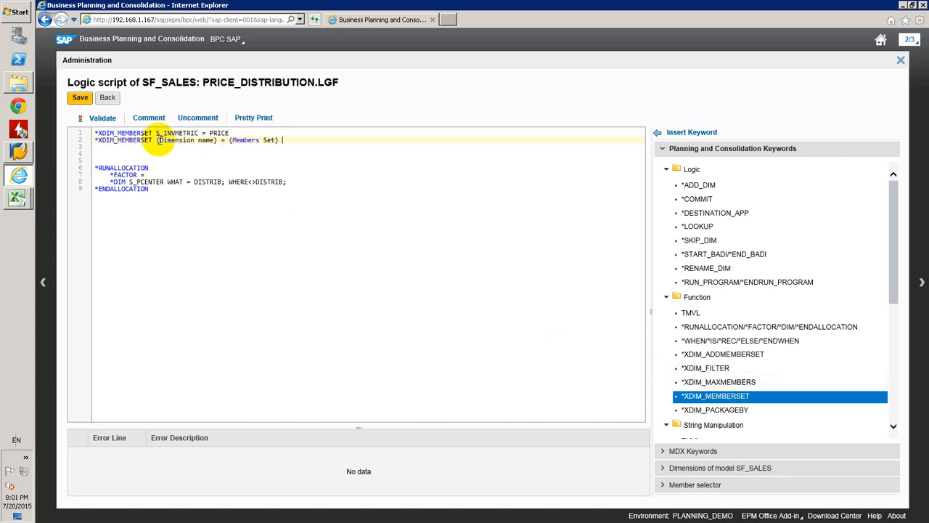
pyautogui.moveTo(157, 140); pyautogui.dragTo(218, 142)
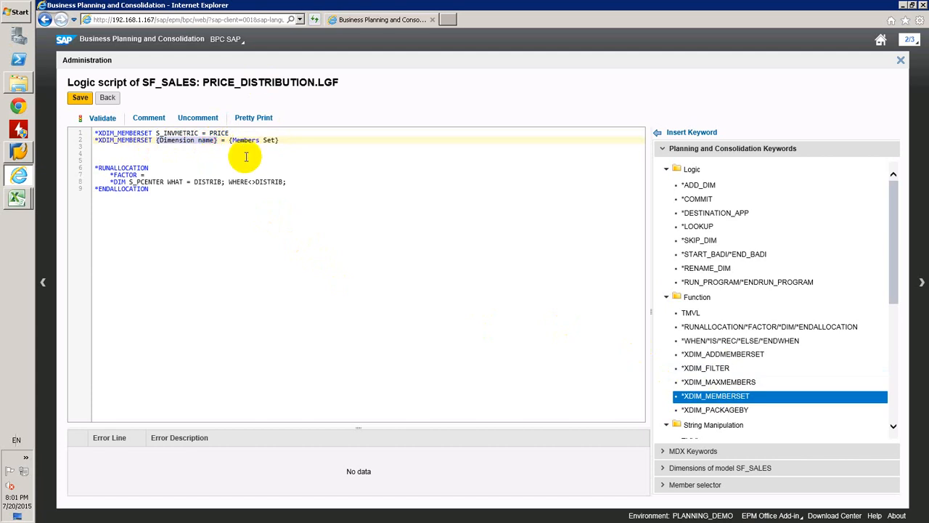
pyautogui.write('S_PRODUCT')
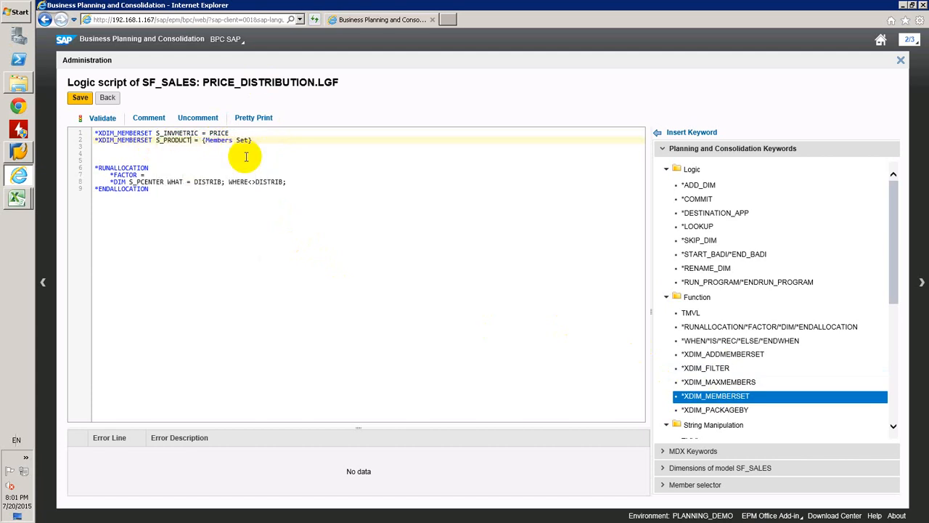
pyautogui.moveTo(256, 139); pyautogui.dragTo(205, 139)
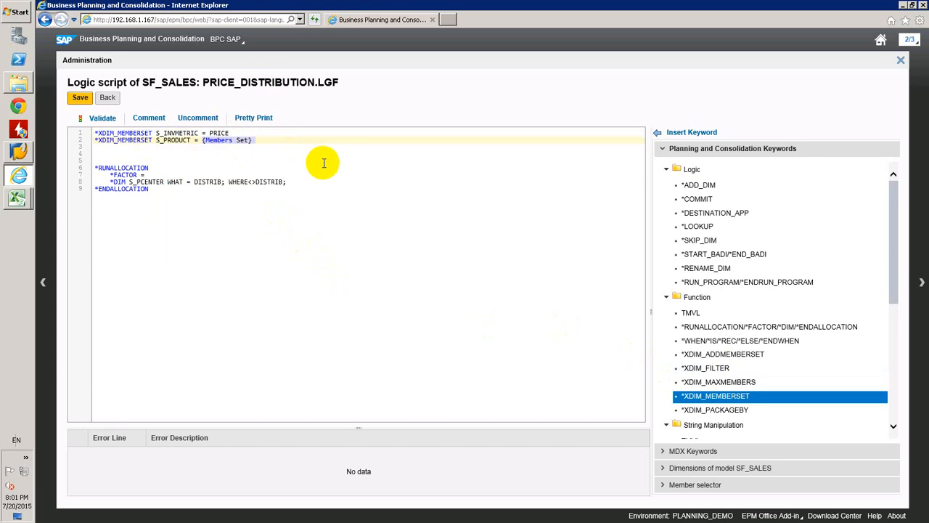
pyautogui.write('BAS(FINISH')
pyautogui.click(233, 144)
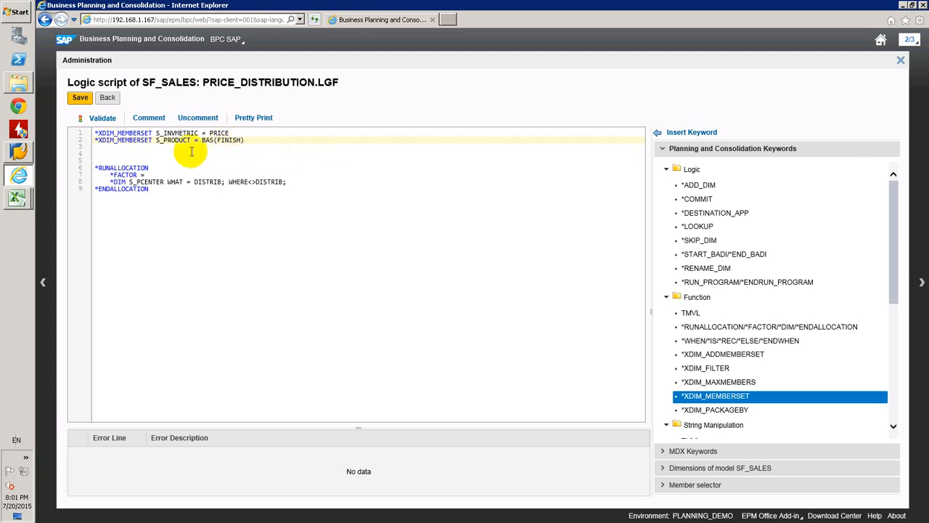
pyautogui.click(166, 139)
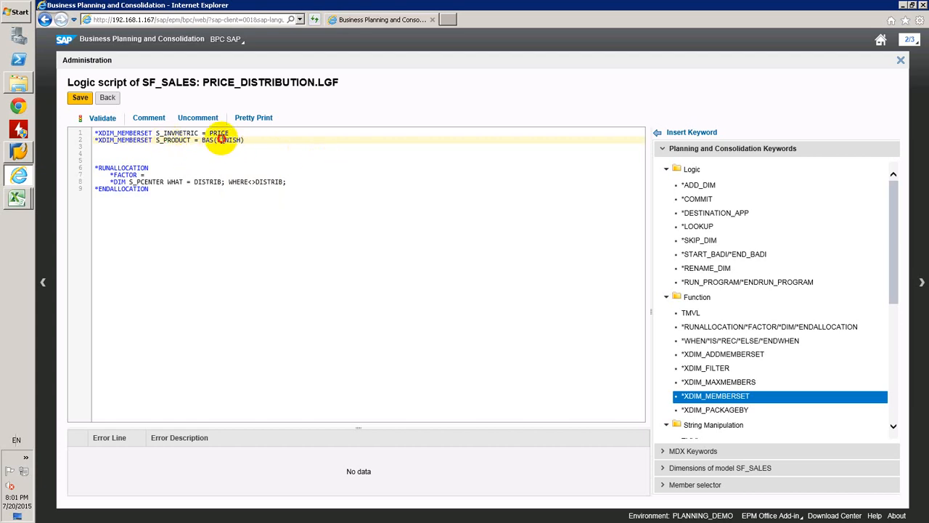
pyautogui.moveTo(216, 140); pyautogui.dragTo(242, 141)
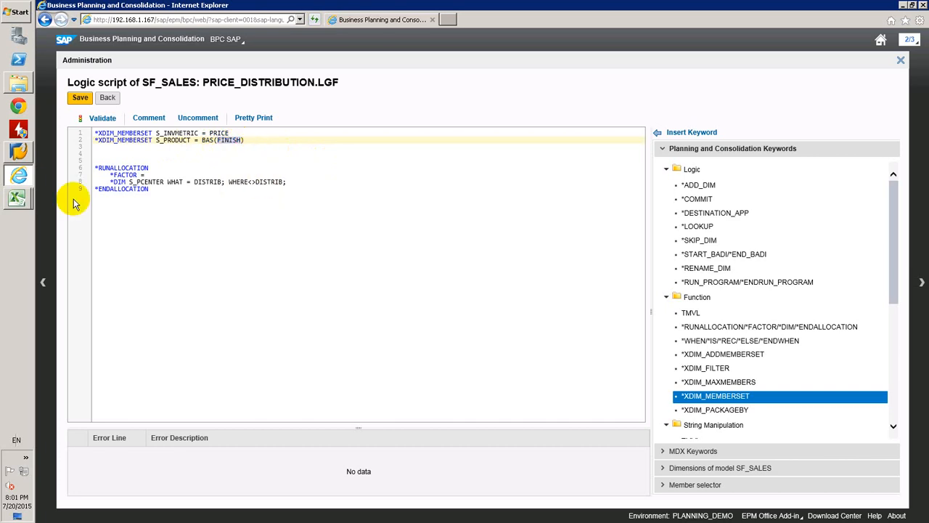
# Switch to the planning_demo workbook, view the member properties of Personal Computer in A9, close them and return to Internet Explorer
pyautogui.click(19, 198)
pyautogui.click(57, 204)
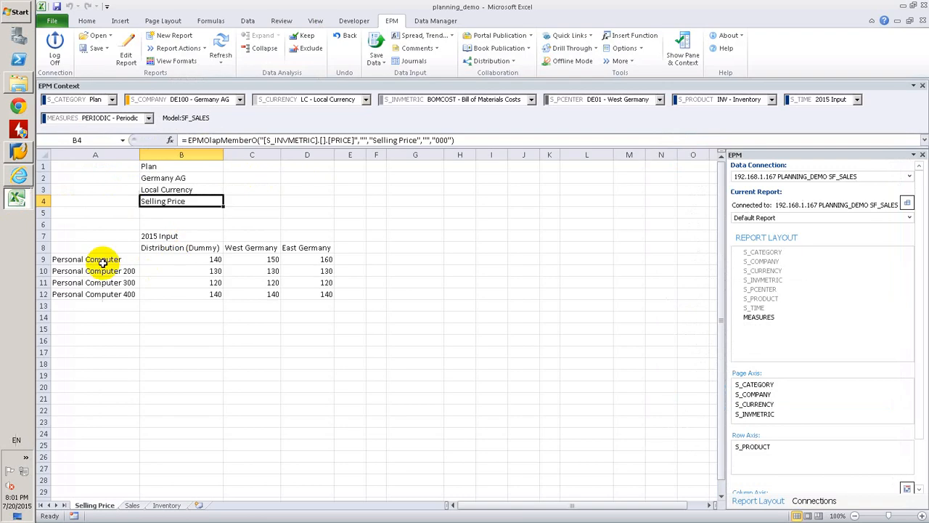
pyautogui.click(81, 259)
pyautogui.click(621, 61)
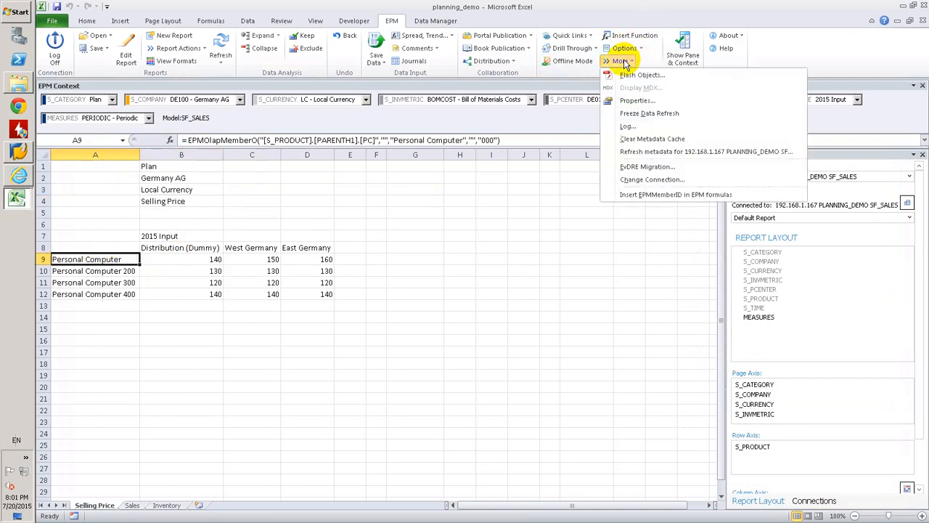
pyautogui.click(638, 104)
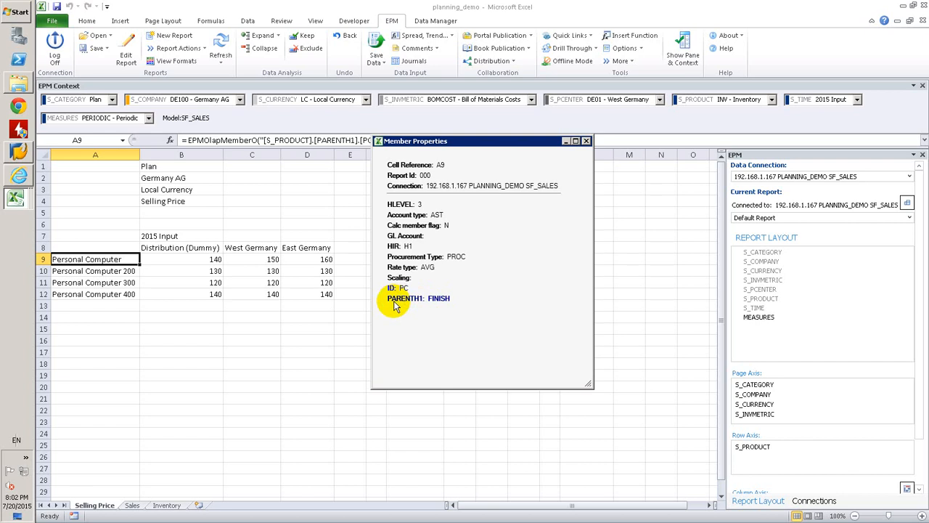
pyautogui.click(586, 140)
pyautogui.click(20, 174)
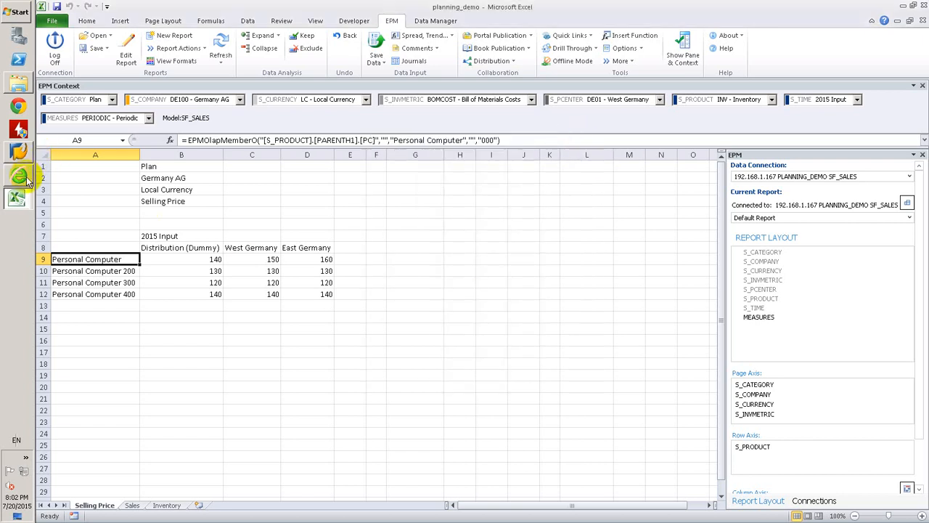
# Add the line *DIM S_INVMETRIC WHAT = PRICE below the S_PCENTER line in the *RUNALLOCATION block
pyautogui.click(266, 138)
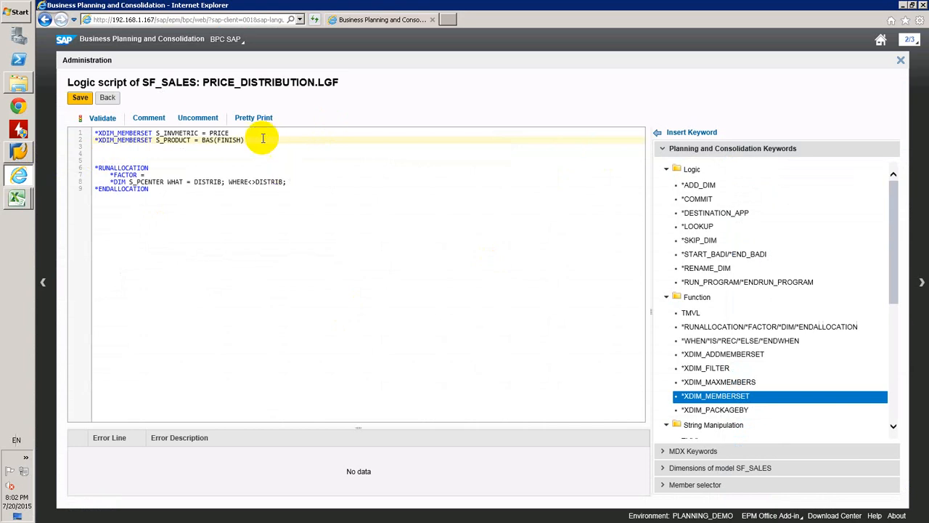
pyautogui.click(290, 180)
pyautogui.press('Return')
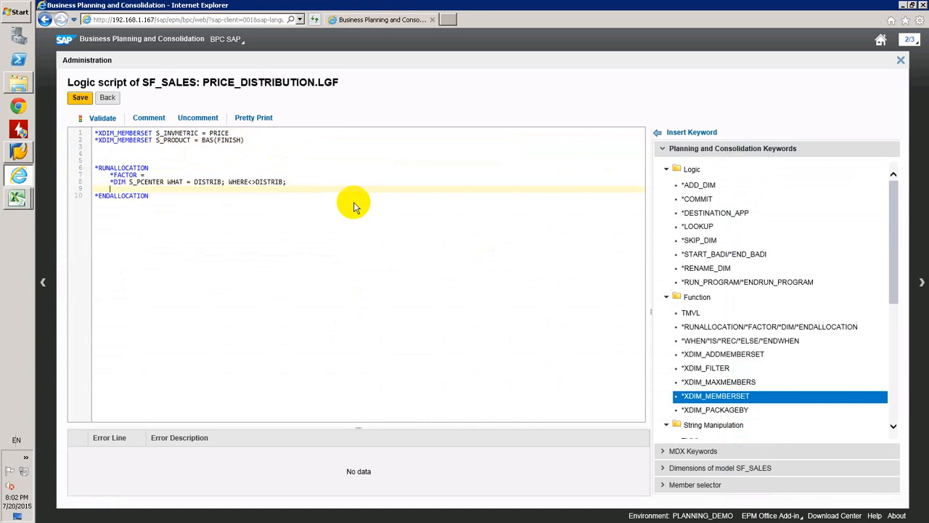
pyautogui.write('*DIMM')
pyautogui.write('S_')
pyautogui.write('INVMETRIC = PREVMEMBERIC')
pyautogui.write('RE')
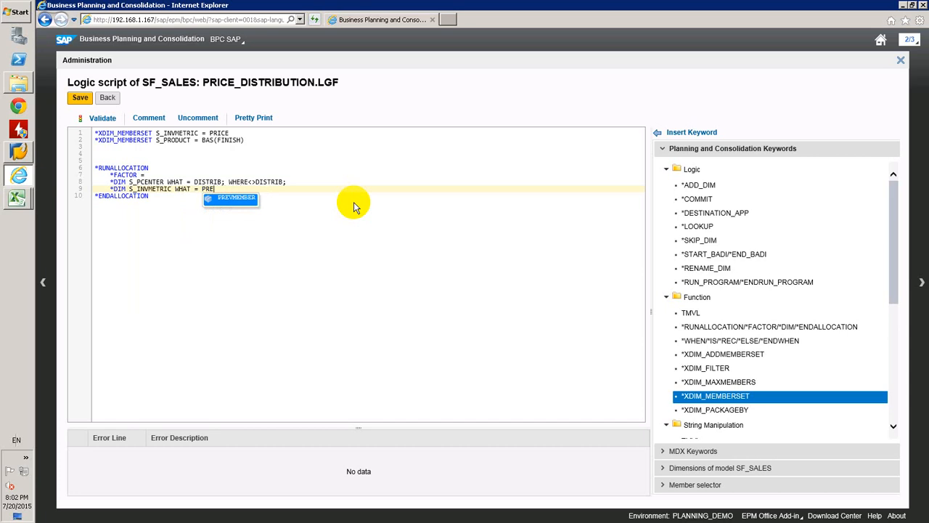
pyautogui.write('VMEMBERICE;')
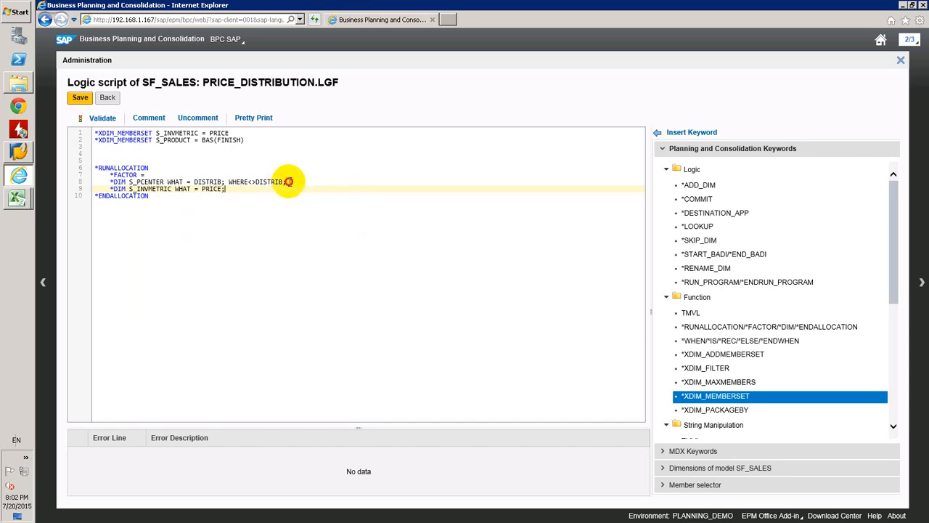
# Complete the S_INVMETRIC line with a semicolon and WHERE = <<<; reusing the WHERE clause copied from the S_PCENTER line
pyautogui.moveTo(287, 181); pyautogui.dragTo(230, 181)
pyautogui.hotkey('ctrl', 'c')
pyautogui.click(233, 190)
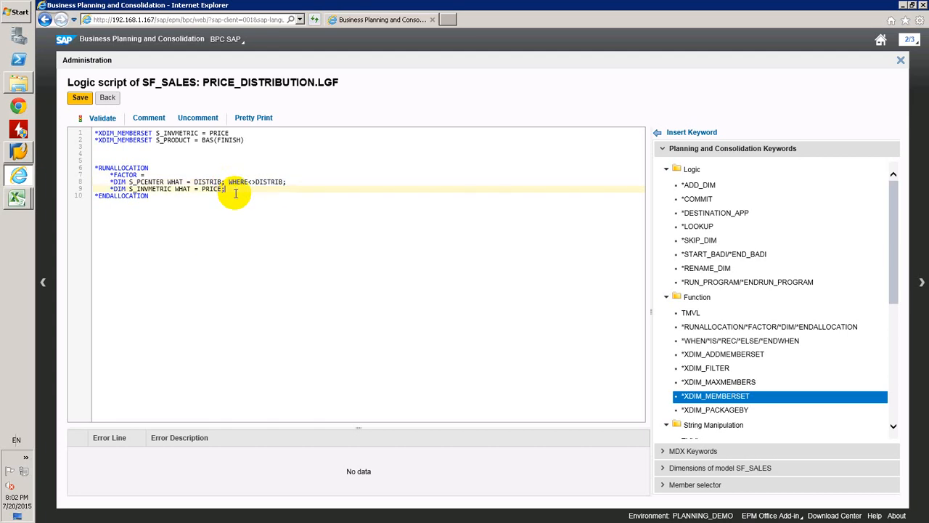
pyautogui.hotkey('ctrl', 'v')
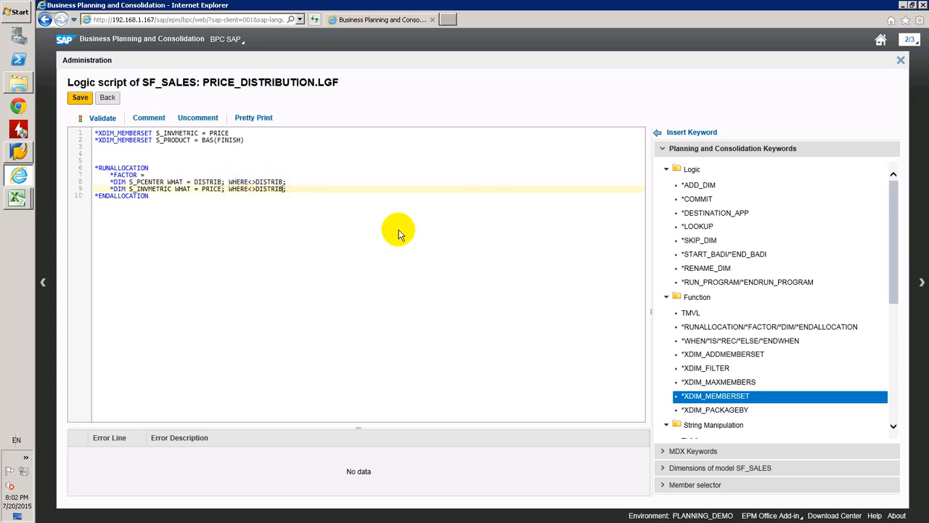
pyautogui.press('BackSpace')
pyautogui.press('BackSpace')
pyautogui.press('BackSpace')
pyautogui.press('BackSpace')
pyautogui.press('BackSpace')
pyautogui.press('BackSpace')
pyautogui.press('BackSpace')
pyautogui.press('BackSpace')
pyautogui.press('BackSpace')
pyautogui.write('= <<<')
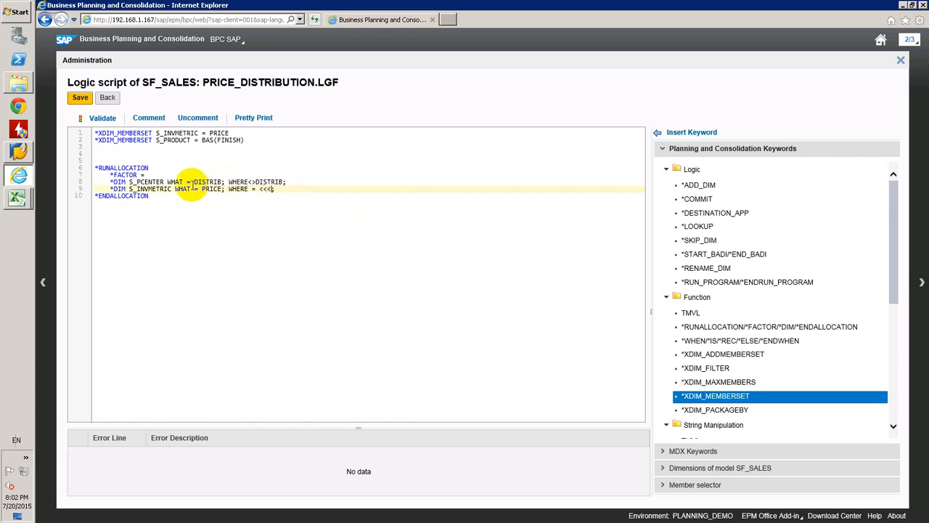
# Put spaces around the <> operator in the S_PCENTER line, then validate and save the PRICE_DISTRIBUTION.LGF script
pyautogui.doubleClick(267, 189)
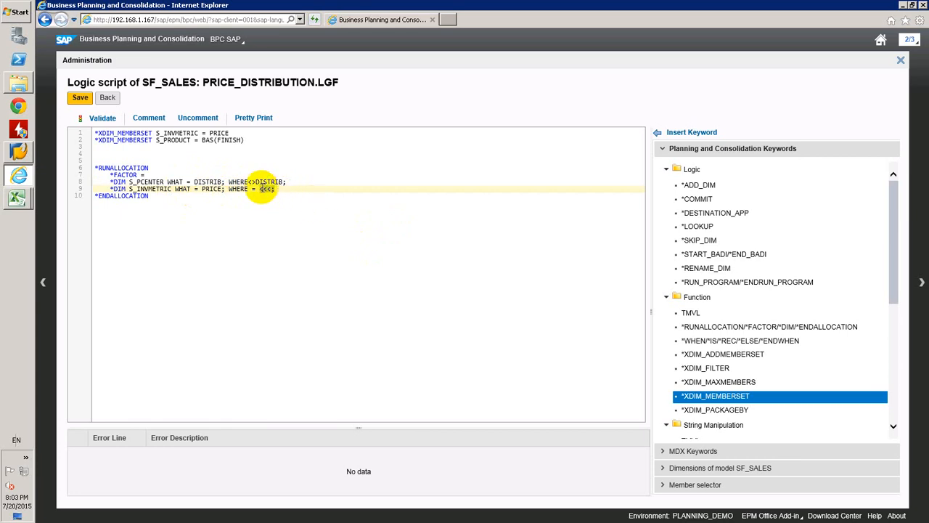
pyautogui.click(252, 182)
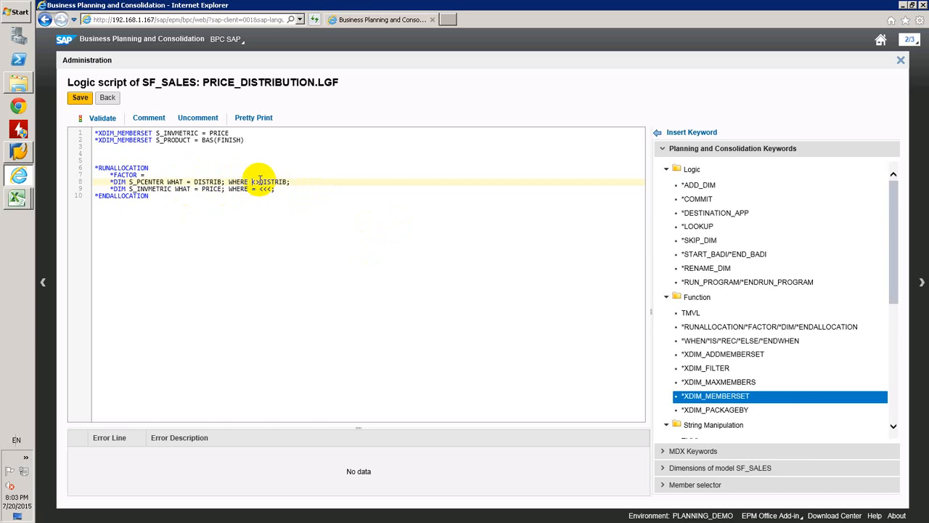
pyautogui.click(260, 181)
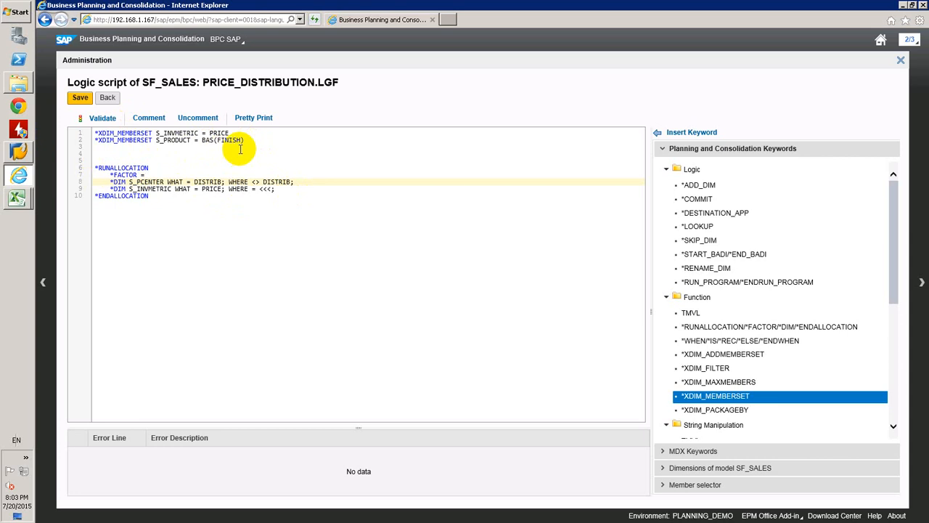
pyautogui.click(103, 120)
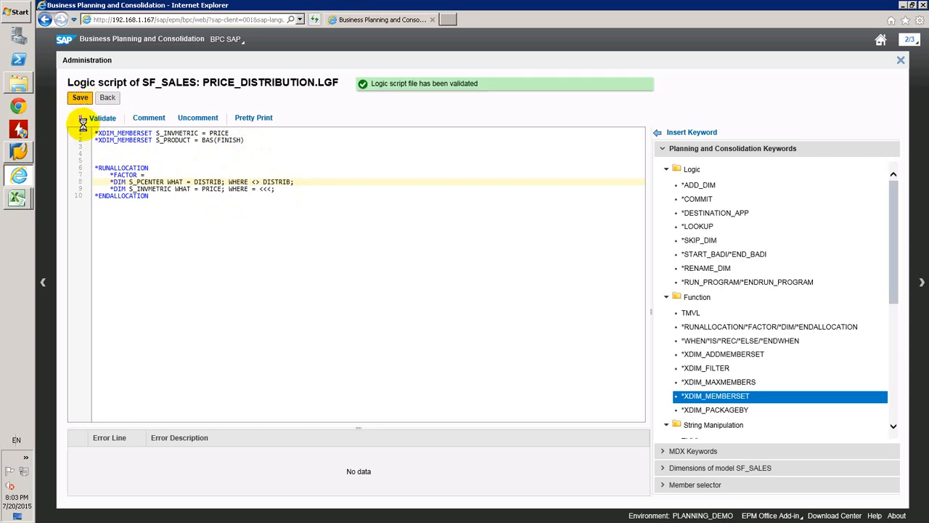
# Switch to the planning_demo workbook in Excel and open the Data Manager's Organize Package List
pyautogui.moveTo(17, 198)
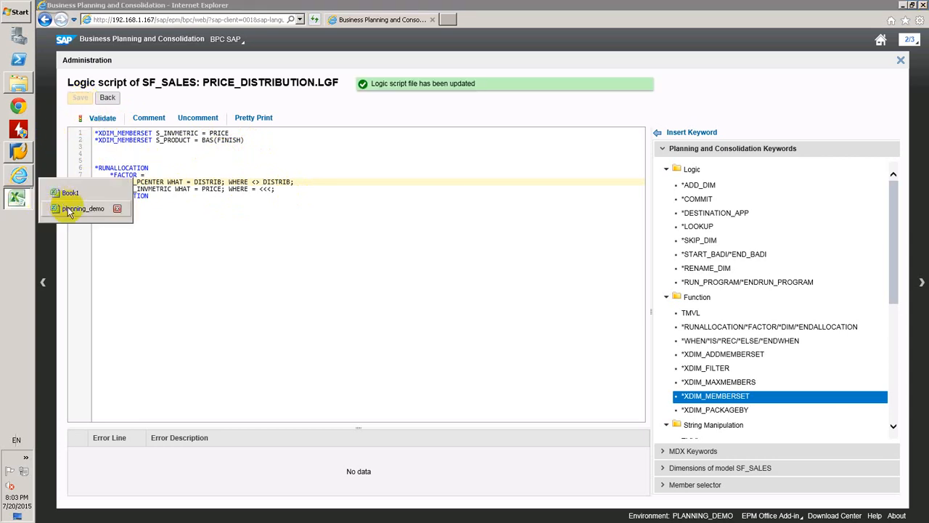
pyautogui.click(69, 209)
pyautogui.click(351, 259)
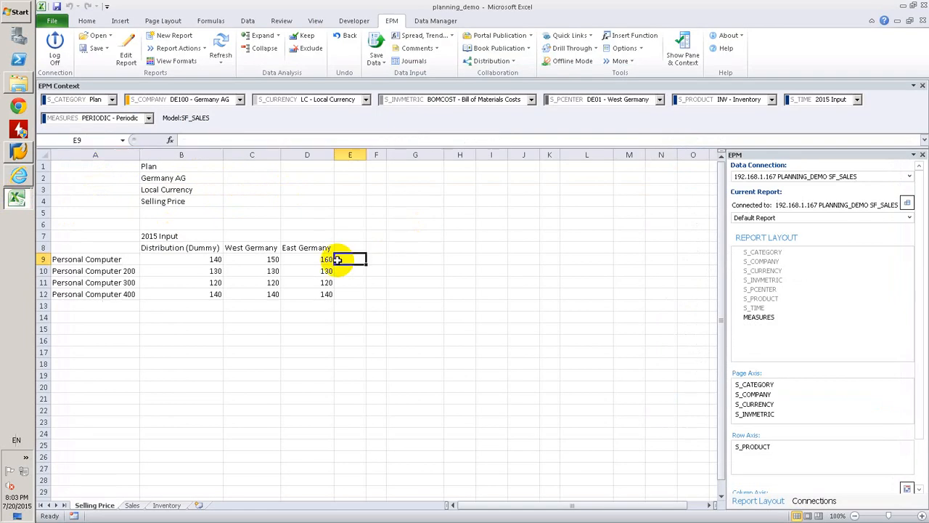
pyautogui.click(434, 21)
pyautogui.click(270, 35)
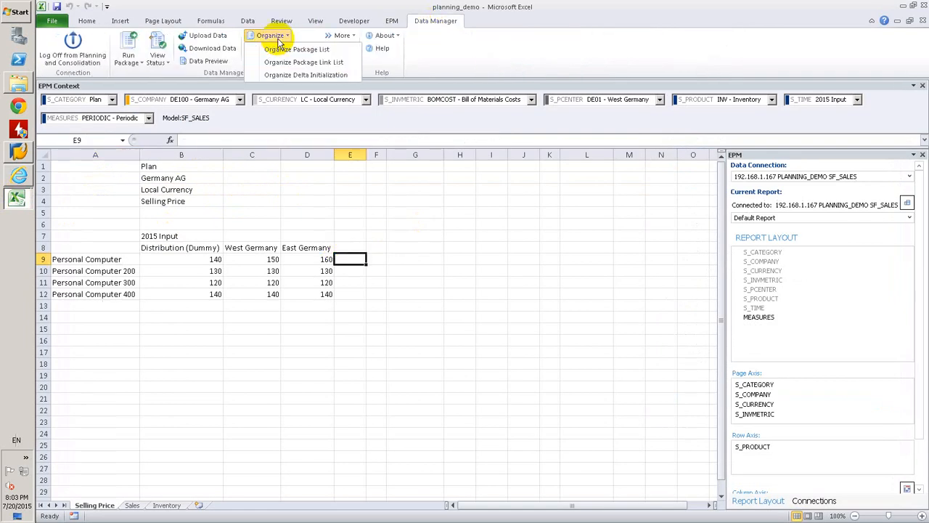
pyautogui.click(290, 49)
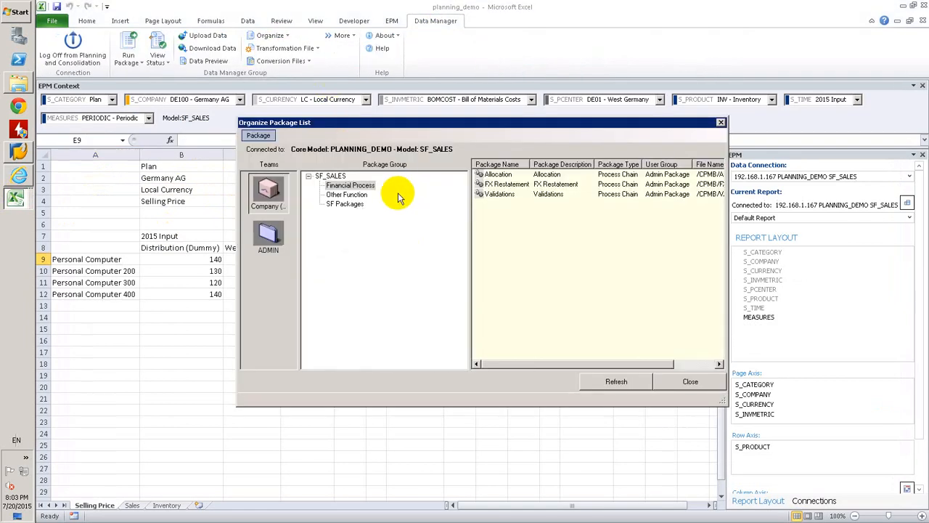
# Open the advanced script of the PRICE_DISTRBUTION package in the SF Packages group for modification
pyautogui.click(346, 204)
pyautogui.rightClick(525, 176)
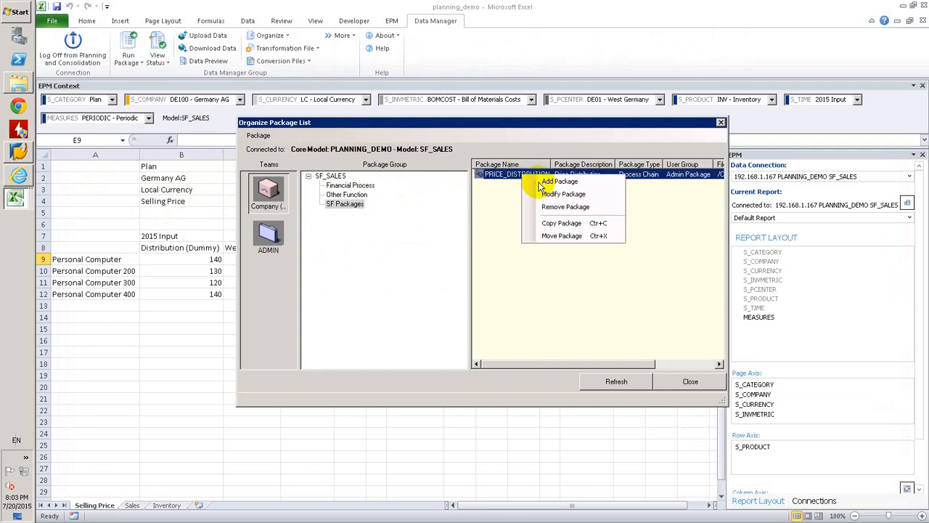
pyautogui.click(564, 194)
pyautogui.click(461, 225)
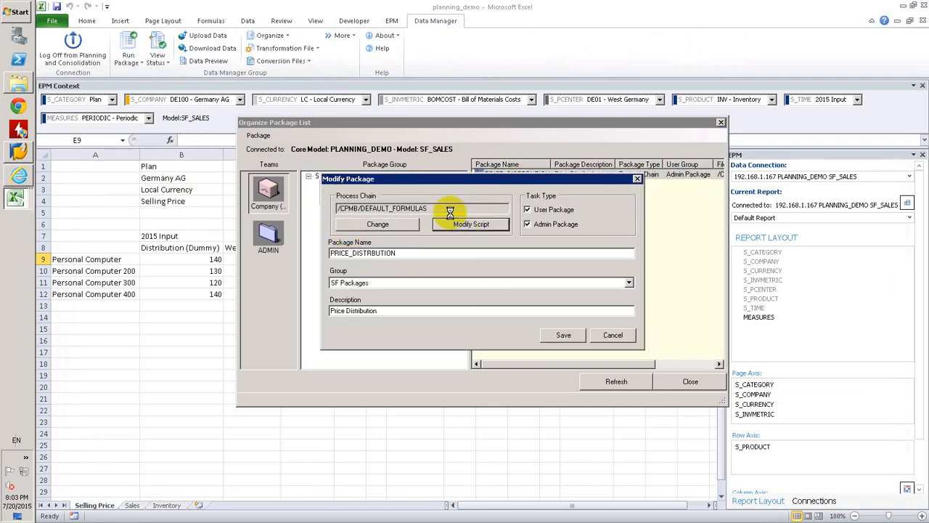
pyautogui.click(274, 105)
pyautogui.click(717, 85)
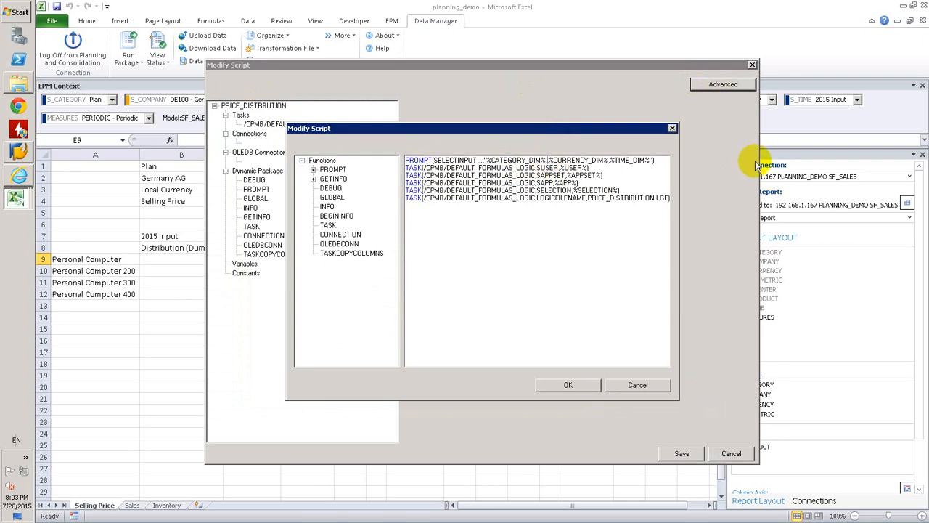
# Add %ENTITY_DIM% after %CATEGORY_DIM% in the SELECTINPUT prompt, save the script and package, and close the package list
pyautogui.write('TITY_DIM')
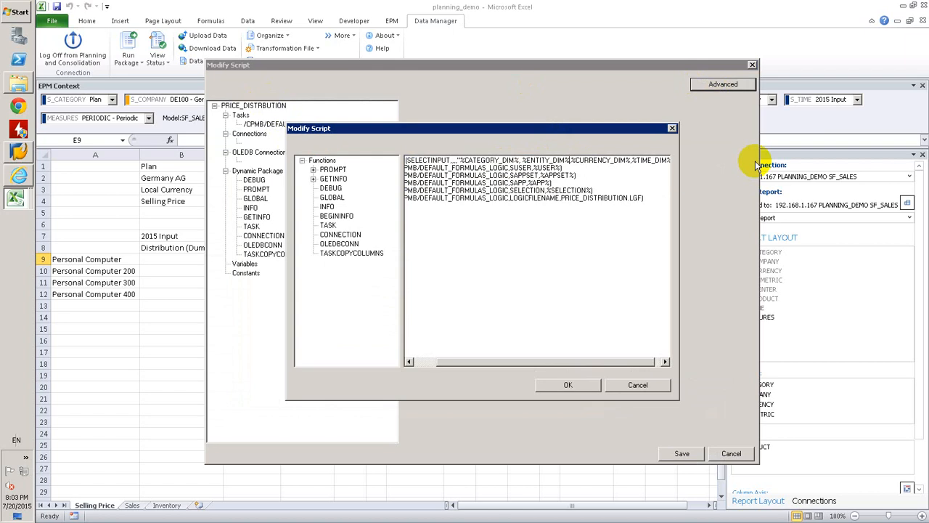
pyautogui.click(558, 385)
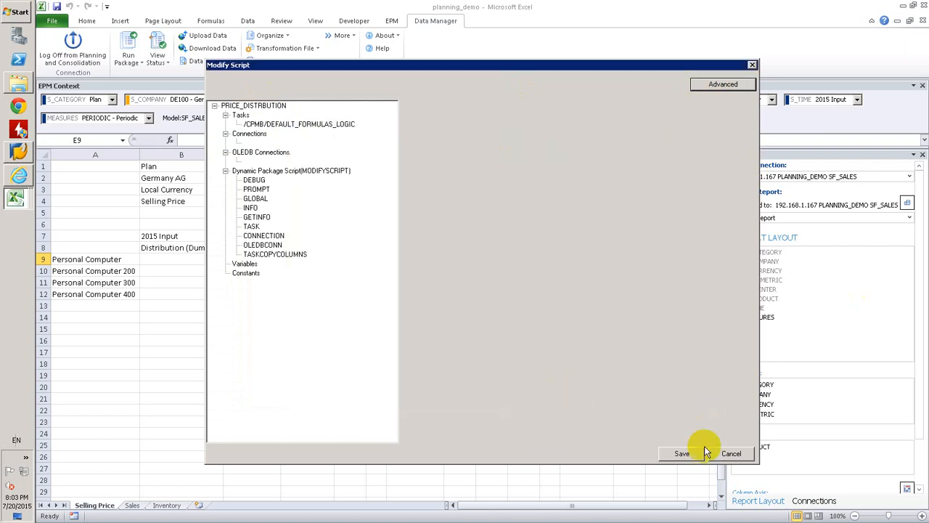
pyautogui.click(683, 454)
pyautogui.click(572, 334)
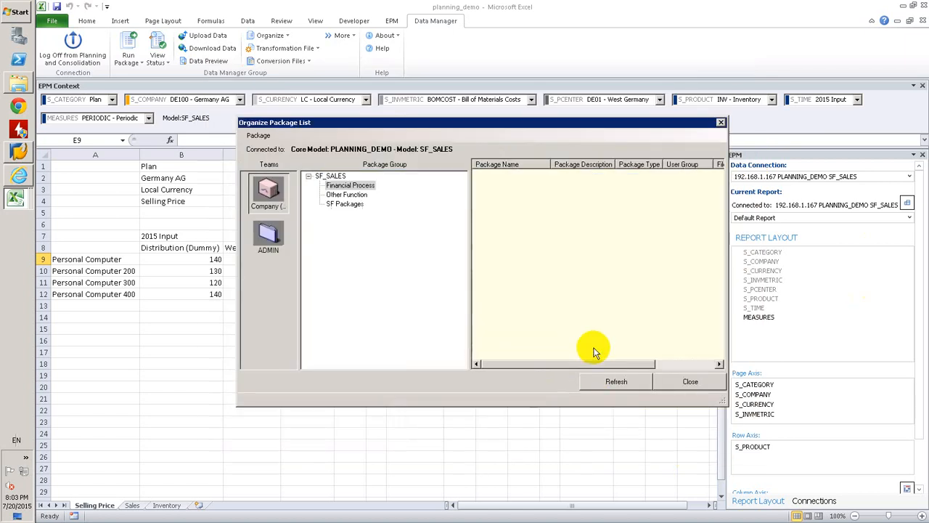
pyautogui.click(673, 382)
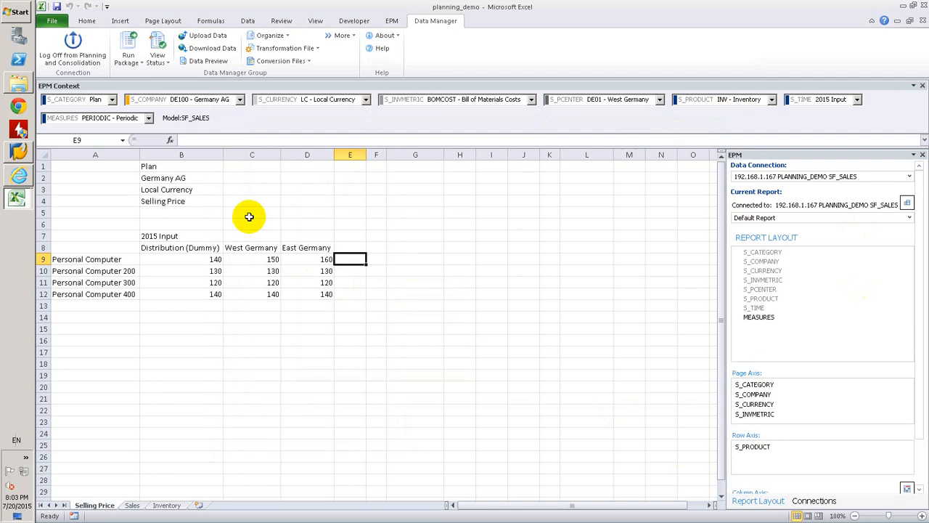
# Check the data range prompts of the PRICE_DISTRBUTION package in SF Packages, then cancel without running it
pyautogui.click(247, 213)
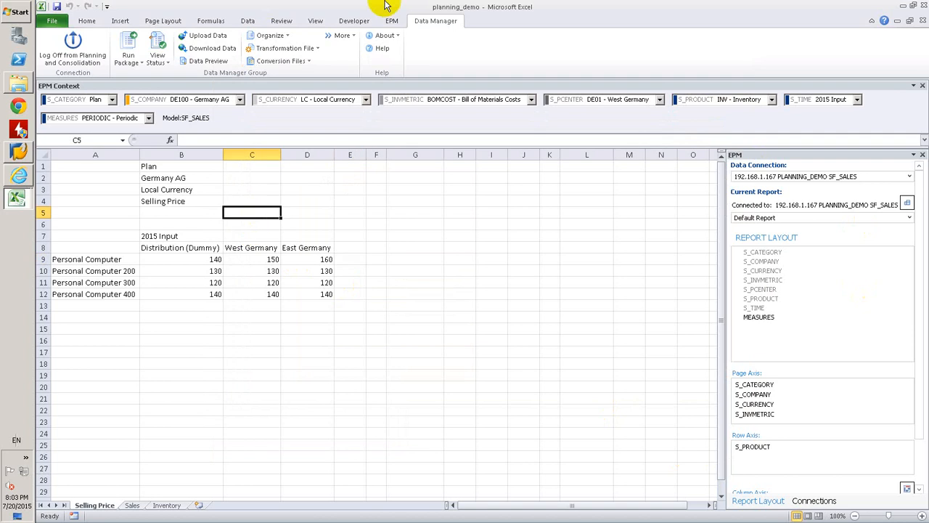
pyautogui.click(128, 45)
pyautogui.click(347, 205)
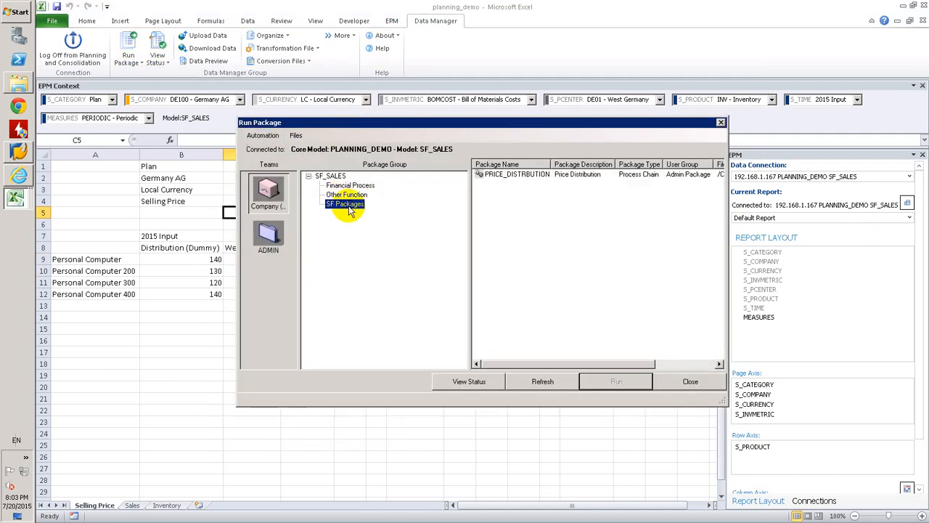
pyautogui.doubleClick(508, 175)
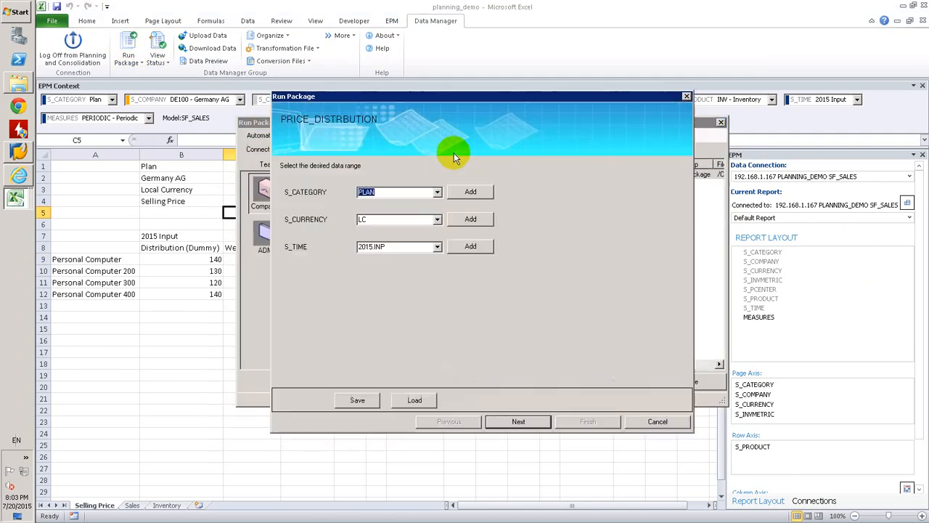
pyautogui.click(650, 421)
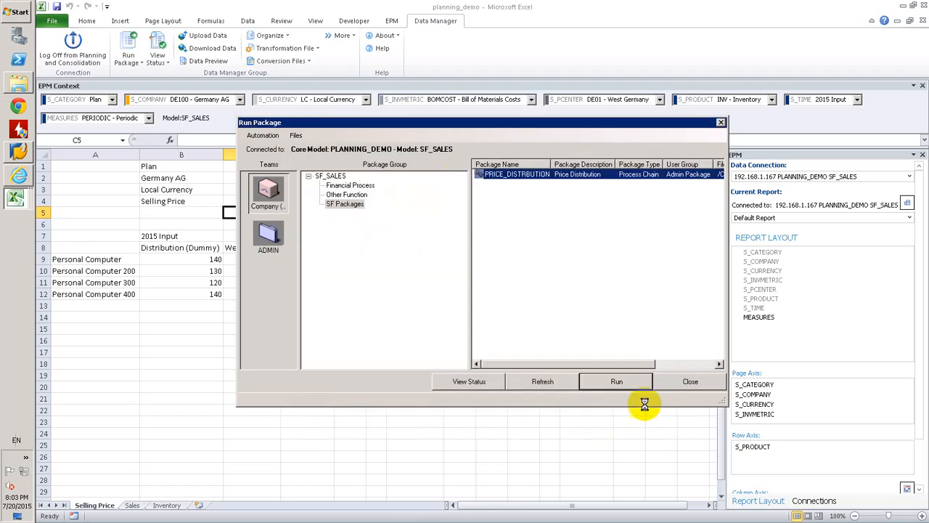
pyautogui.click(693, 383)
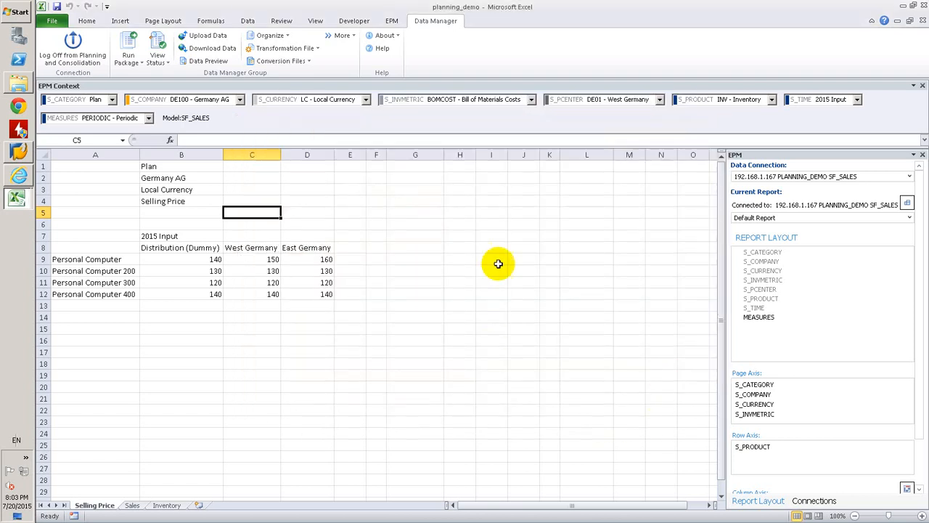
# Review the category and entity dimensions of the SELECTINPUT prompt in the advanced script of PRICE_DISTRBUTION under SF Packages
pyautogui.click(284, 36)
pyautogui.click(292, 49)
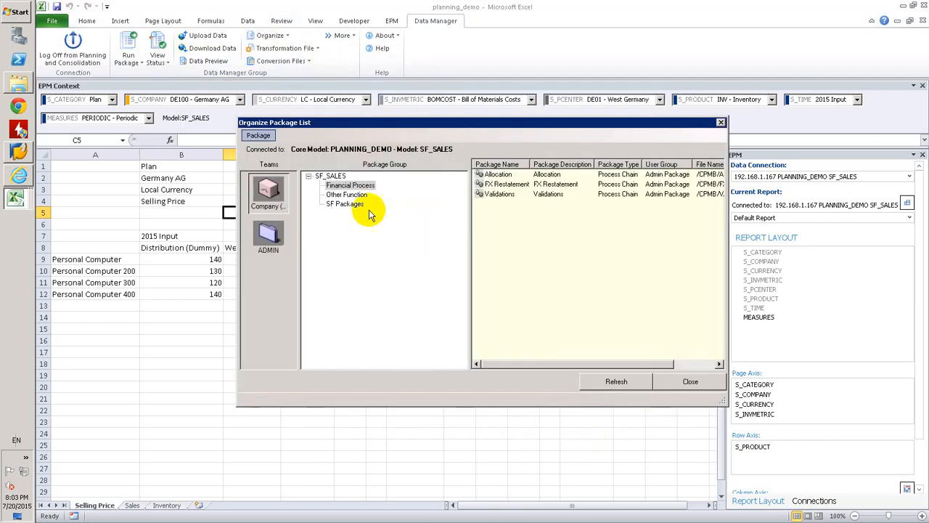
pyautogui.click(349, 204)
pyautogui.rightClick(541, 178)
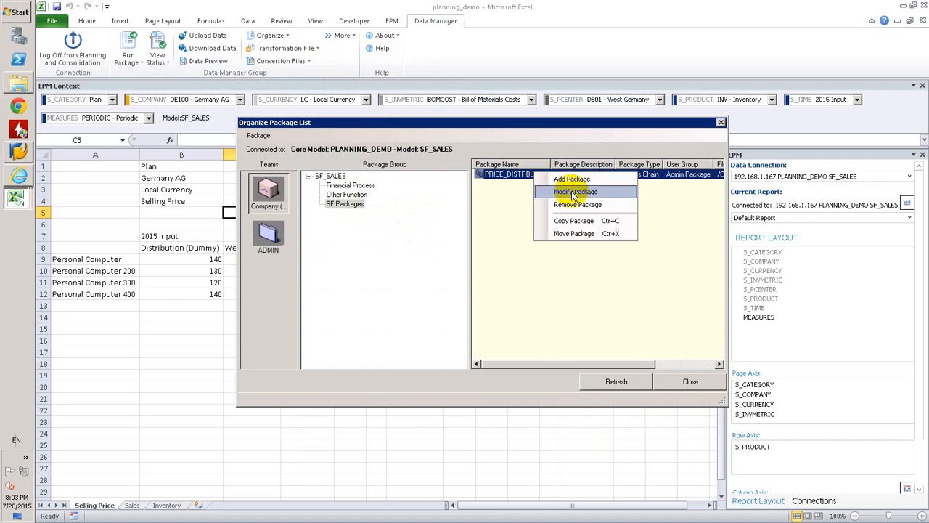
pyautogui.click(560, 191)
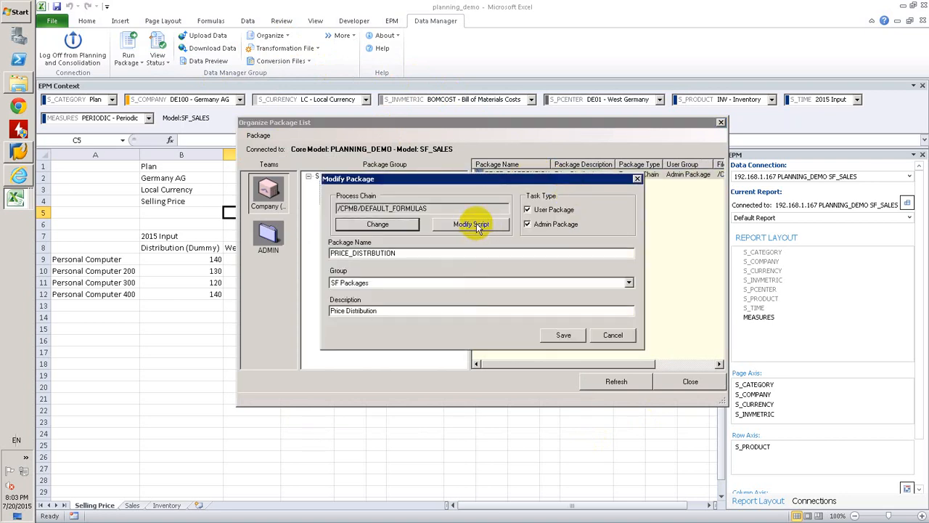
pyautogui.click(477, 223)
pyautogui.click(722, 85)
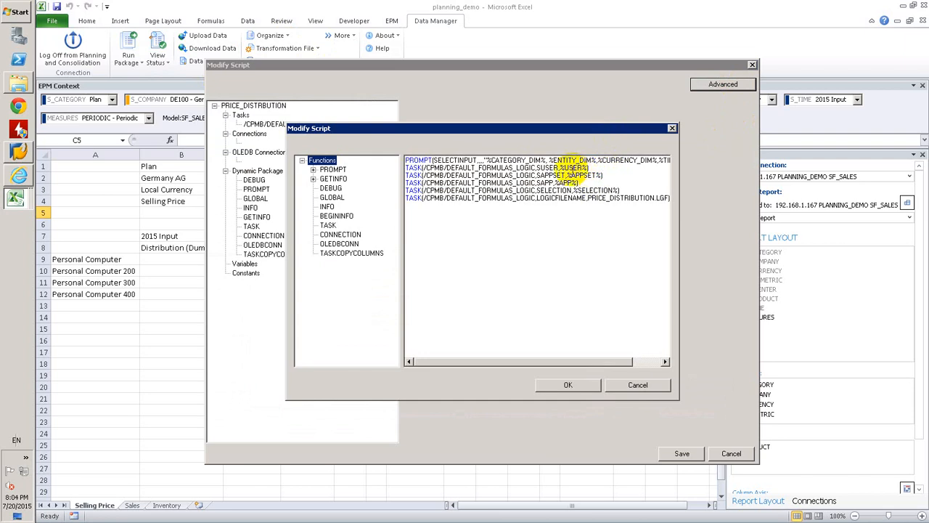
pyautogui.click(563, 160)
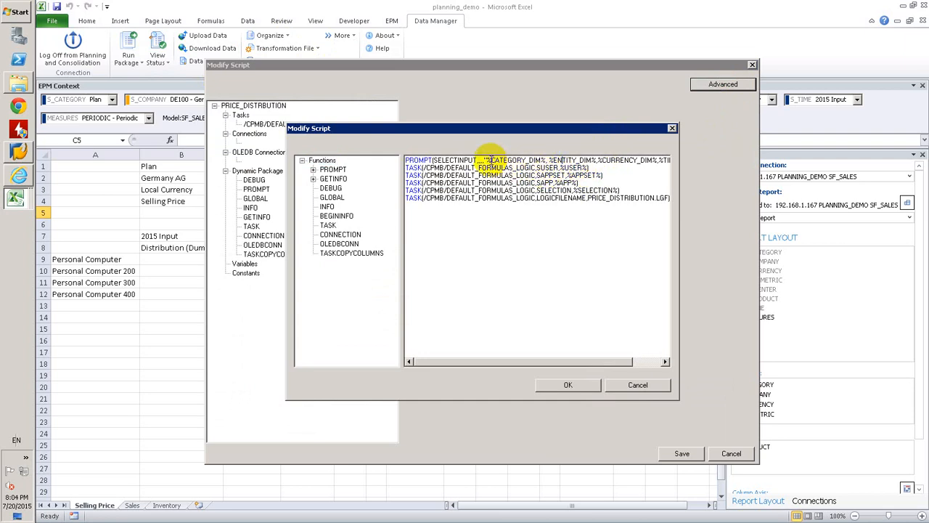
pyautogui.moveTo(491, 159); pyautogui.dragTo(542, 158)
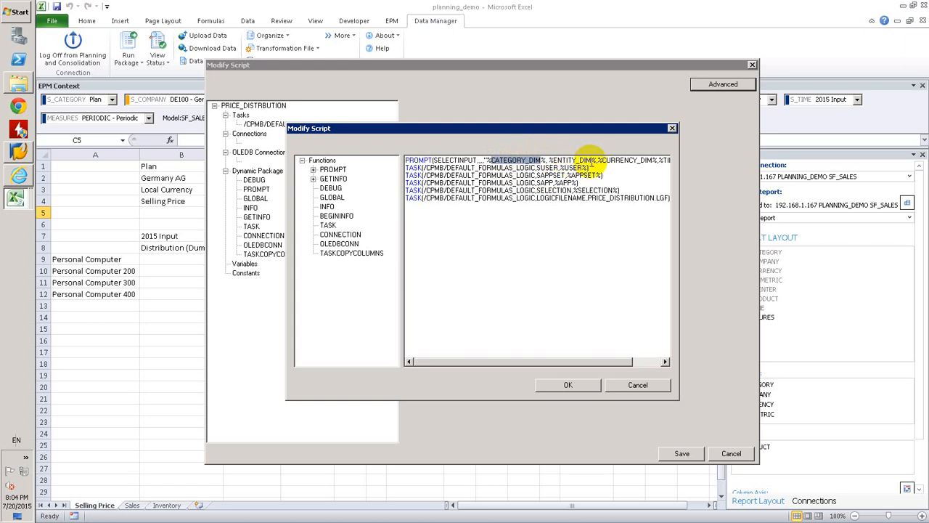
pyautogui.click(570, 384)
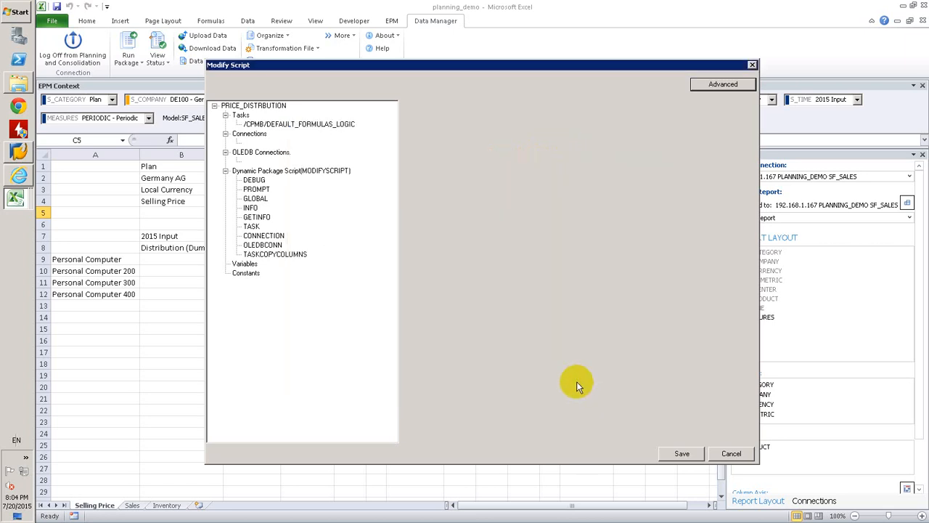
# Check the parameters of the /CPMB/DEFAULT_FORMULAS_LOGIC task, recheck the advanced script, and save the package
pyautogui.click(303, 124)
pyautogui.click(720, 86)
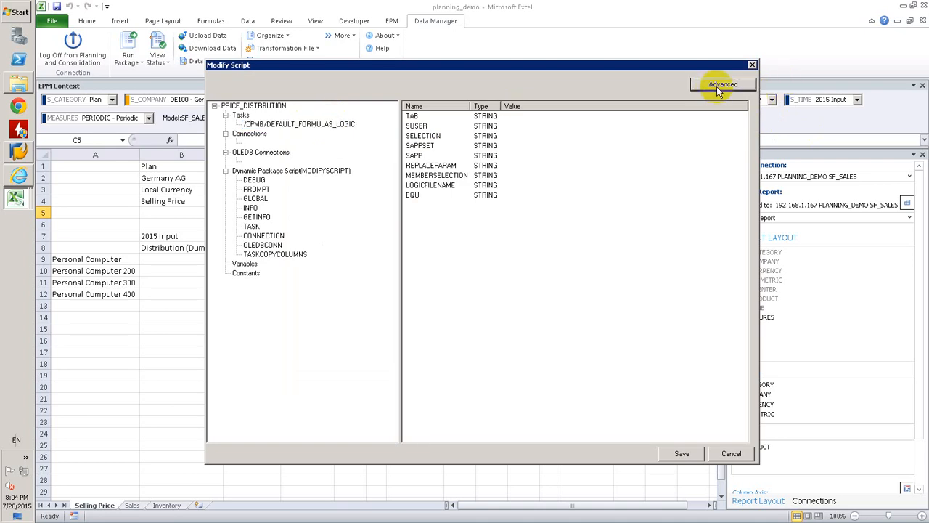
pyautogui.click(487, 160)
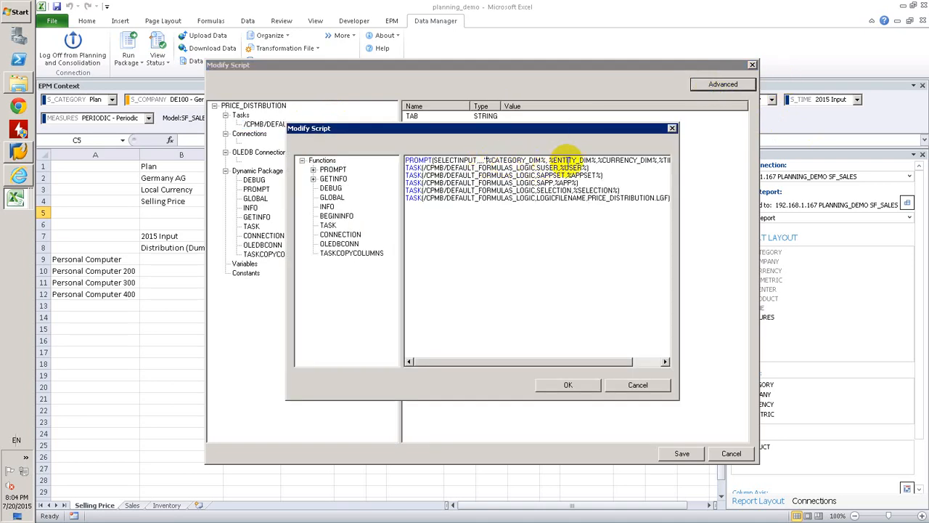
pyautogui.click(653, 360)
pyautogui.moveTo(585, 361); pyautogui.dragTo(571, 361)
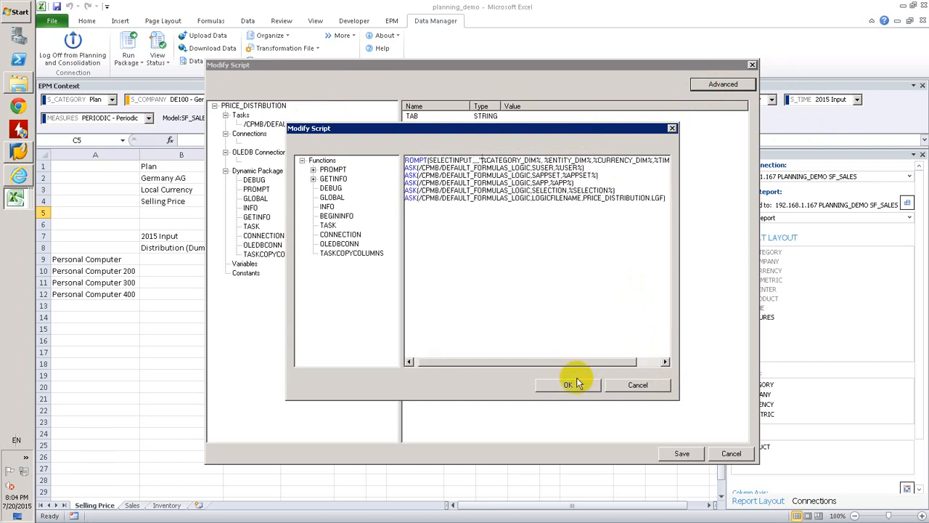
pyautogui.click(569, 385)
pyautogui.click(666, 454)
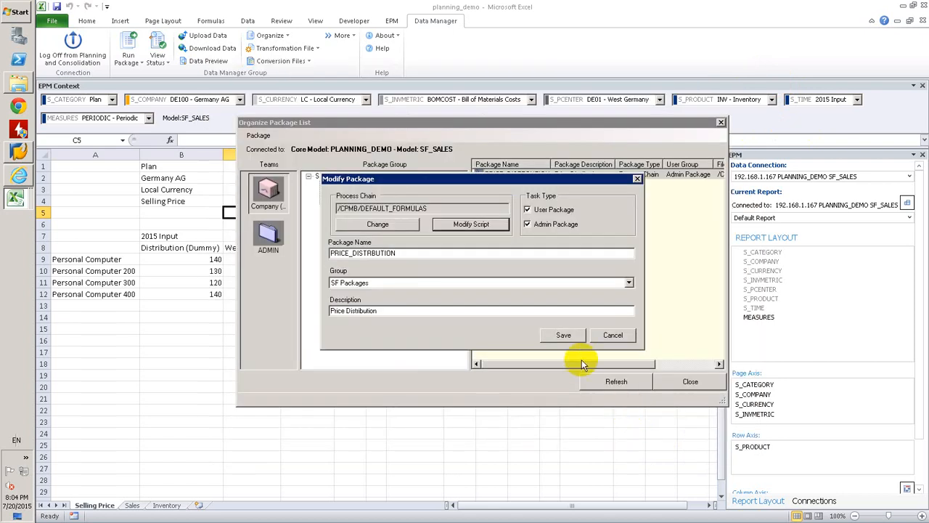
pyautogui.click(565, 333)
pyautogui.click(682, 383)
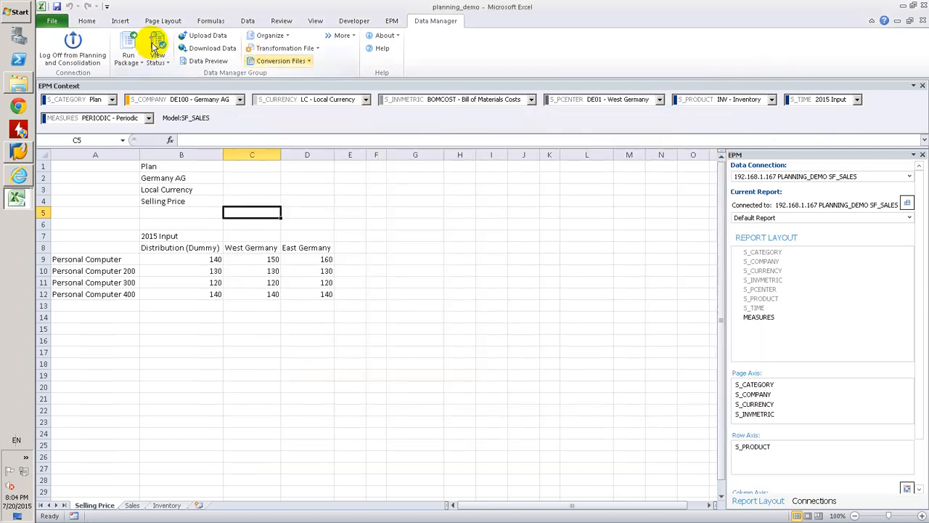
# Start the PRICE_DISTRBUTION package from SF Packages to check its data range prompts
pyautogui.click(128, 45)
pyautogui.click(345, 203)
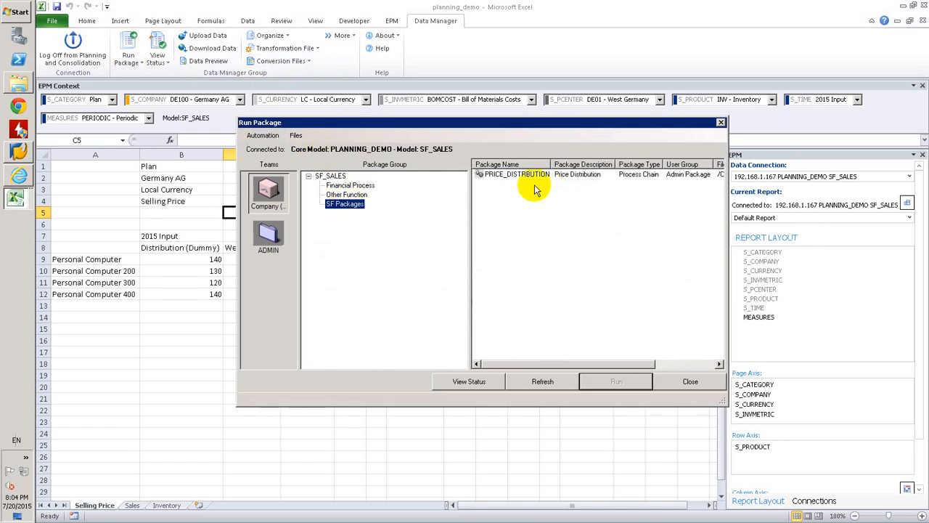
pyautogui.click(521, 176)
pyautogui.doubleClick(521, 176)
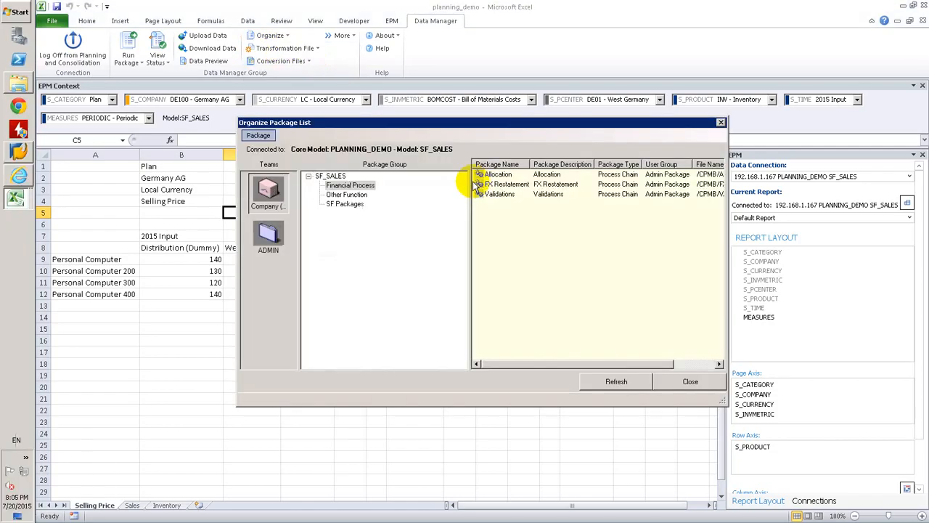
# Open the advanced script of the PRICE_DISTRBUTION package for modification again
pyautogui.click(336, 205)
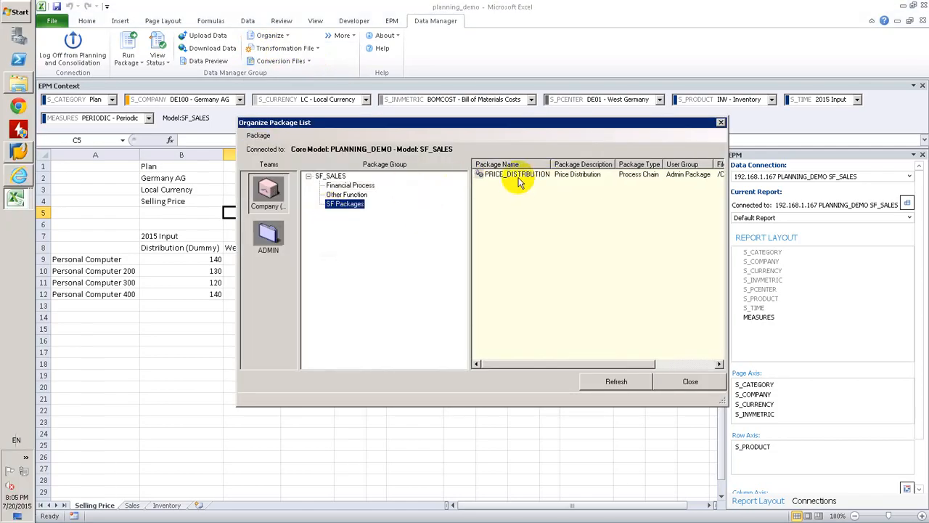
pyautogui.rightClick(518, 176)
pyautogui.click(545, 194)
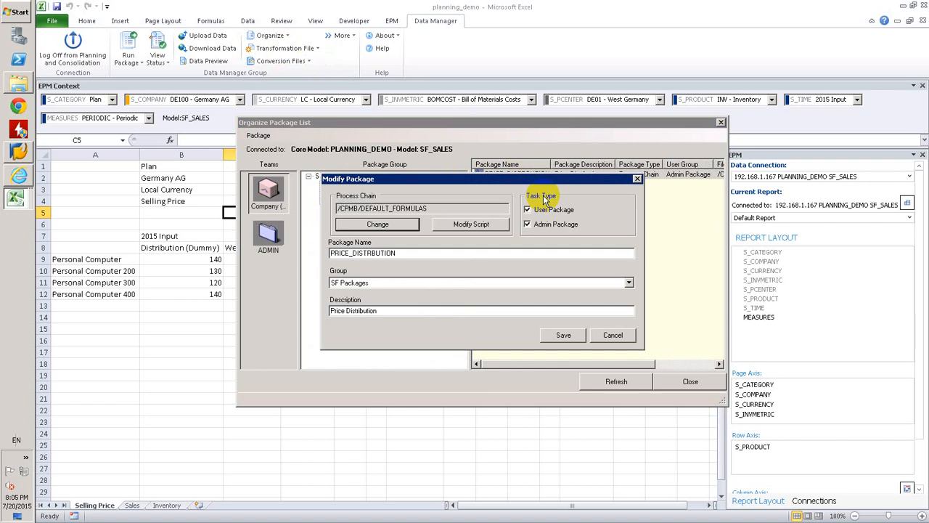
pyautogui.click(487, 225)
pyautogui.click(722, 85)
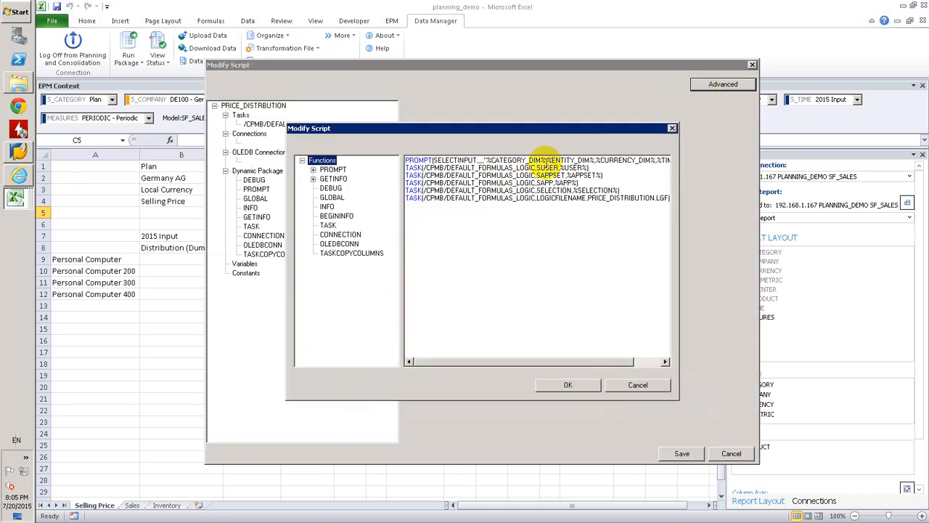
# Remove the space before %ENTITY_DIM% in the SELECTINPUT prompt, save the script and package, and close the package list
pyautogui.click(546, 159)
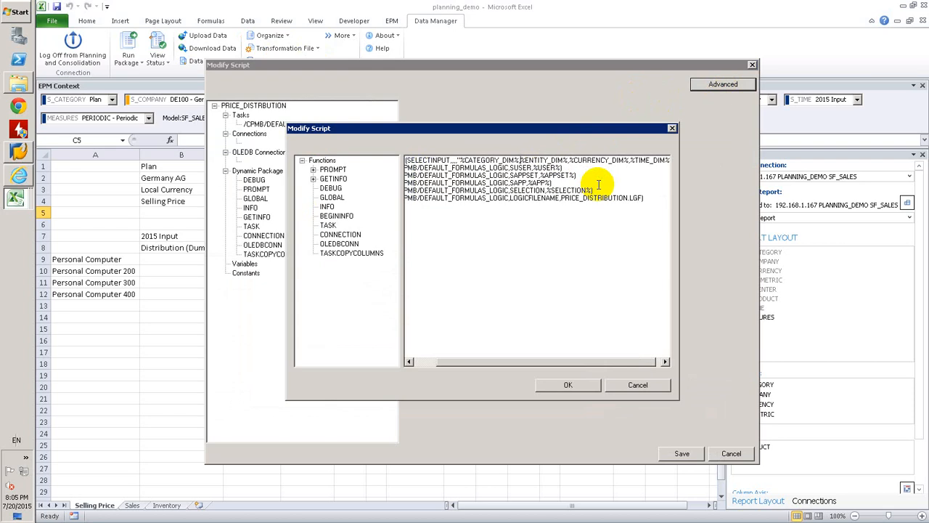
pyautogui.click(570, 384)
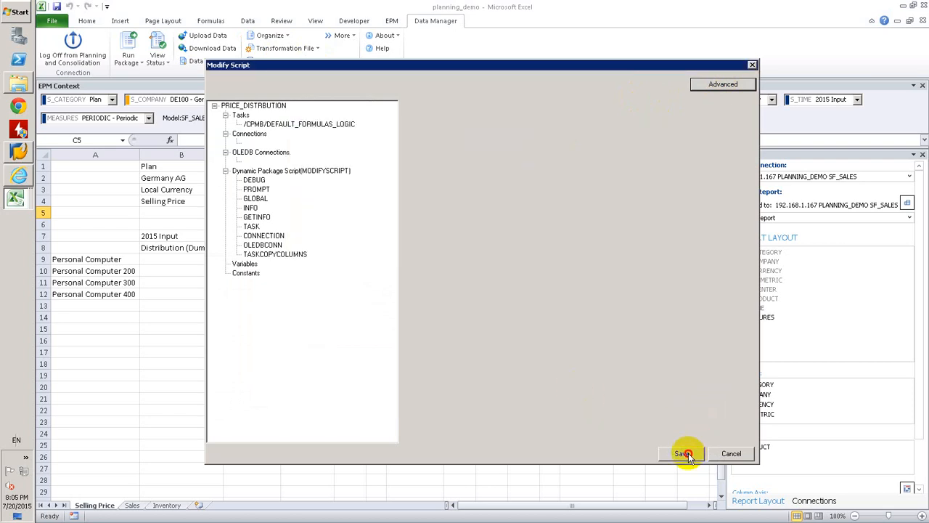
pyautogui.click(682, 453)
pyautogui.click(560, 332)
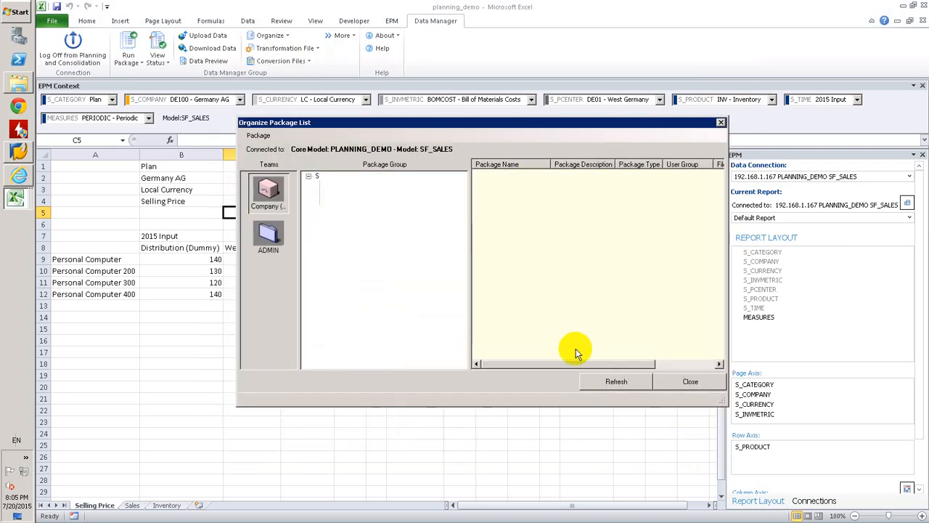
pyautogui.click(689, 381)
# Start the PRICE_DISTRBUTION package from SF Packages and set its S_COMPANY prompt to DE100 - Germany AG
pyautogui.click(128, 45)
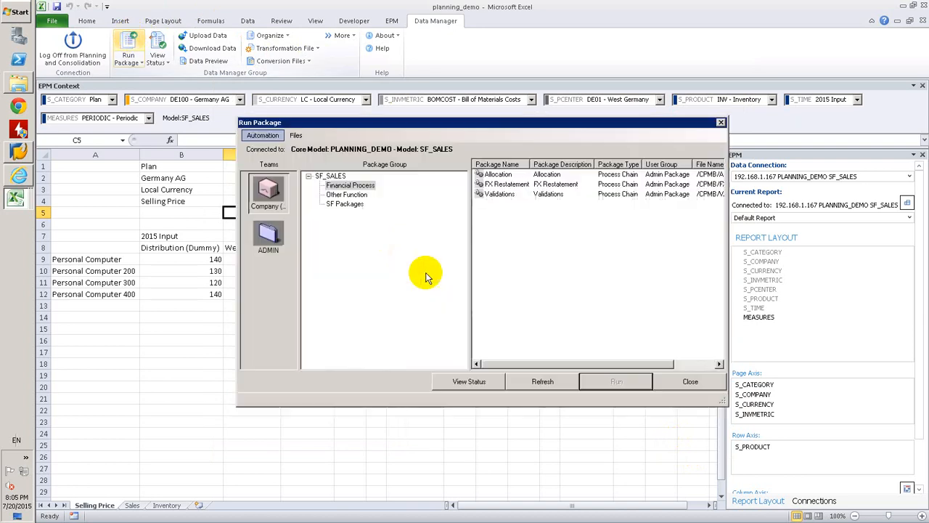
pyautogui.click(343, 203)
pyautogui.click(508, 177)
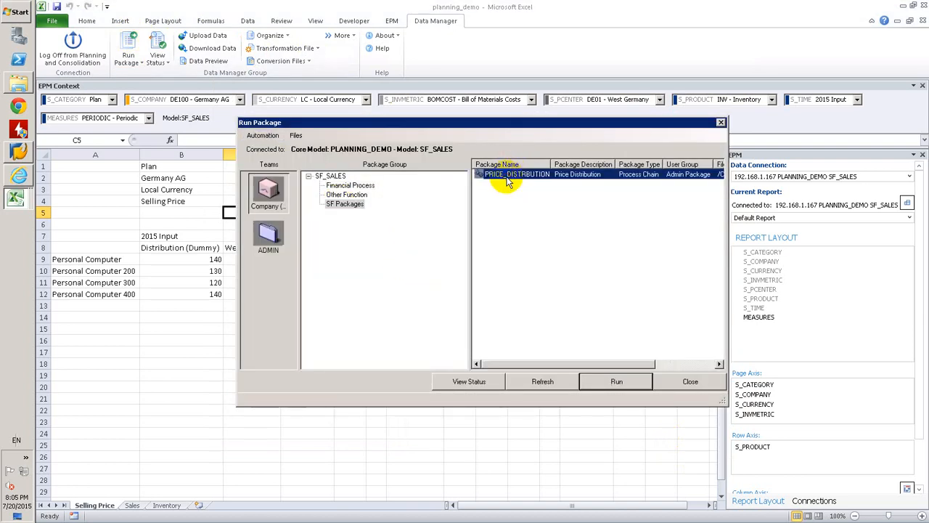
pyautogui.doubleClick(507, 177)
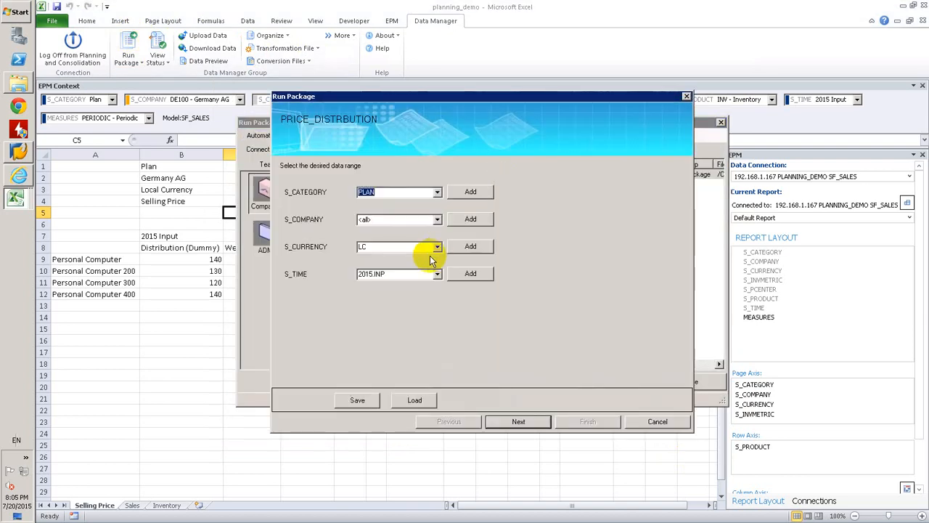
pyautogui.click(456, 219)
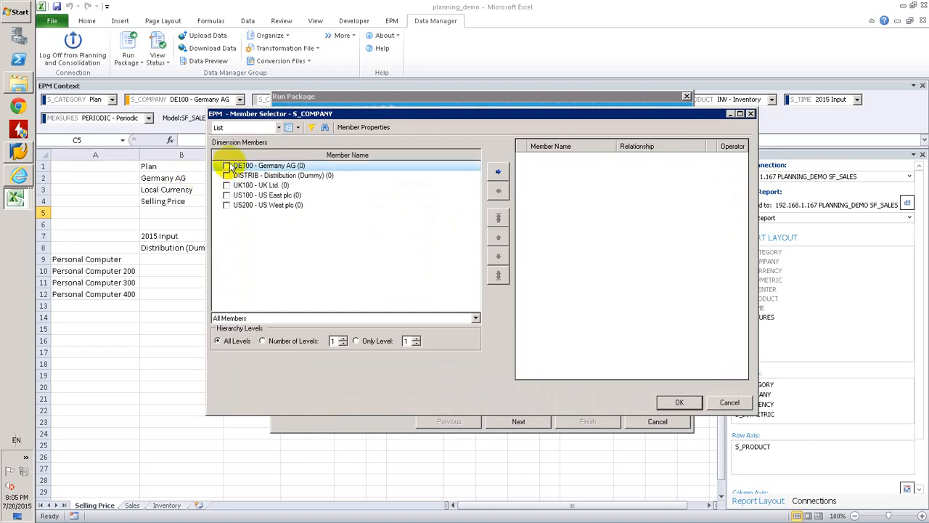
pyautogui.click(227, 165)
pyautogui.click(498, 172)
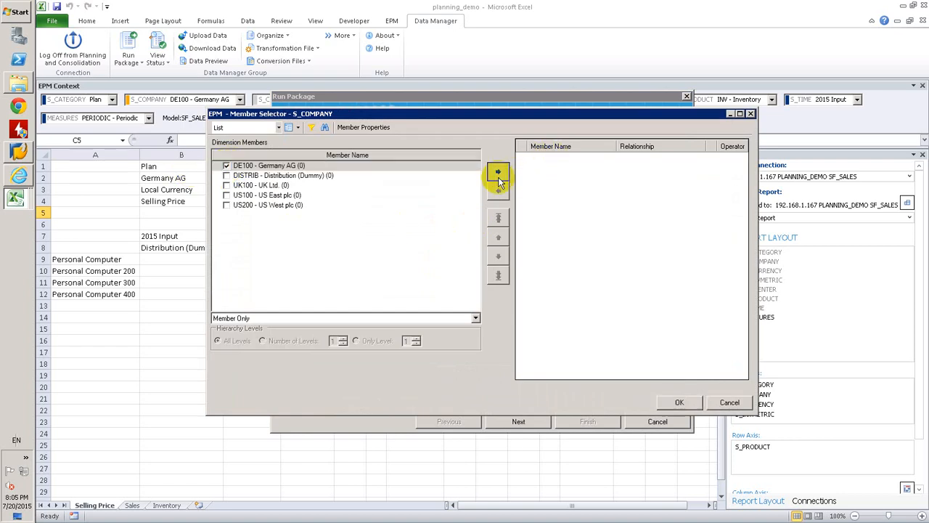
pyautogui.click(672, 402)
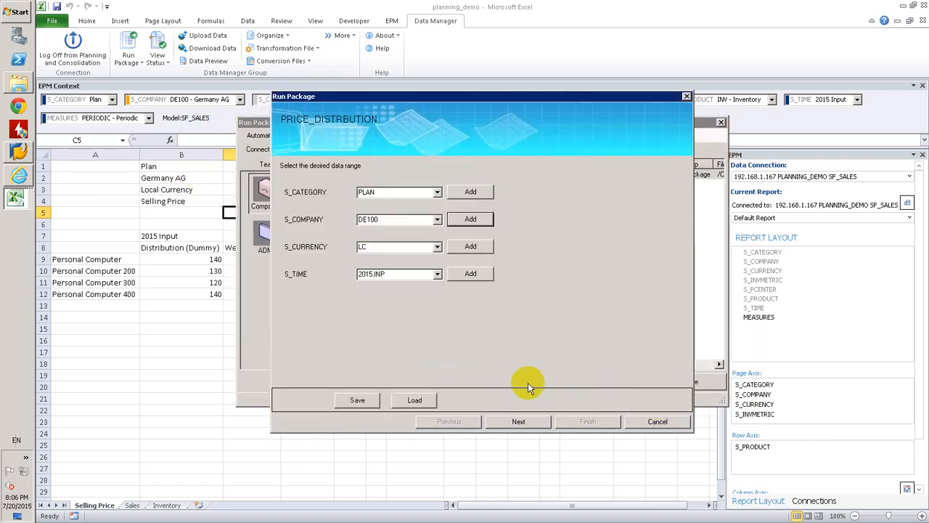
# Run the package immediately for category PLAN, company DE100, currency LC and time 2015.INP
pyautogui.click(518, 421)
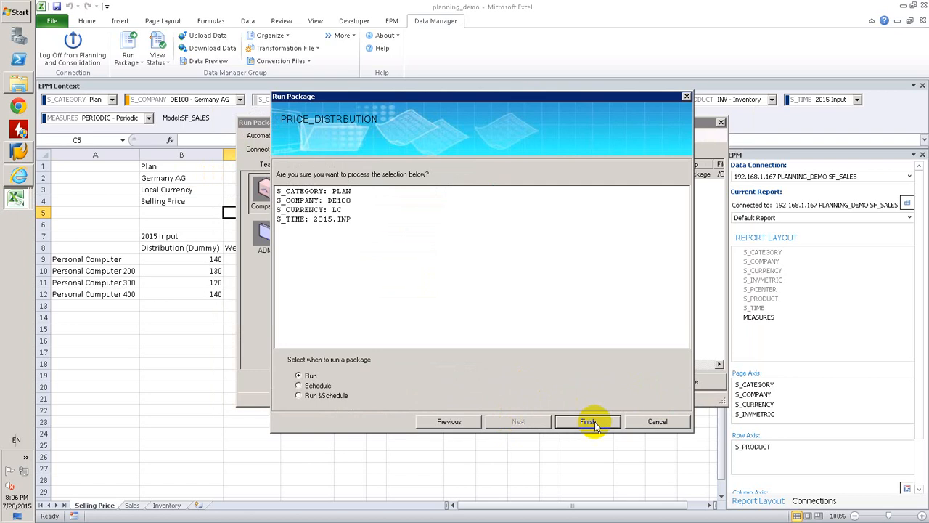
pyautogui.click(588, 422)
pyautogui.click(574, 301)
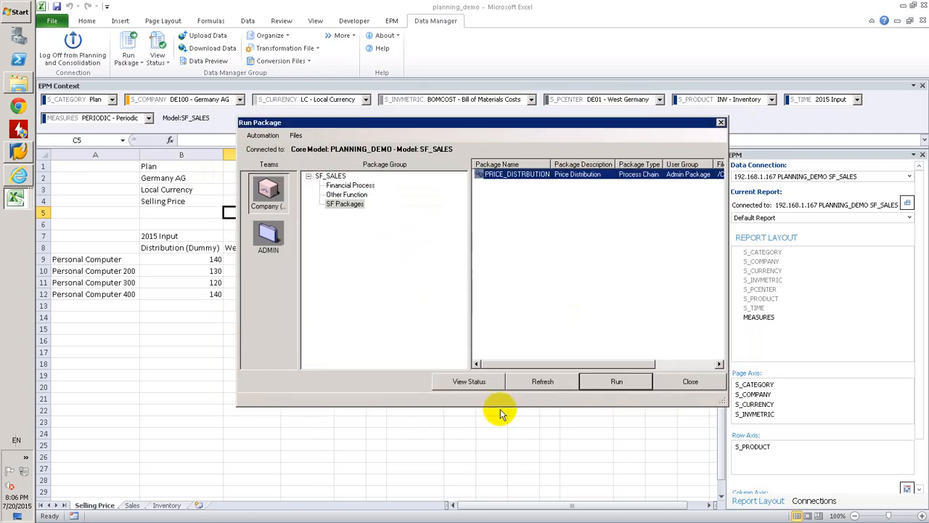
# Open the detail log of the latest PRICE_DISTRBUTION run and examine its RUN_LOGIC message
pyautogui.click(469, 383)
pyautogui.click(283, 172)
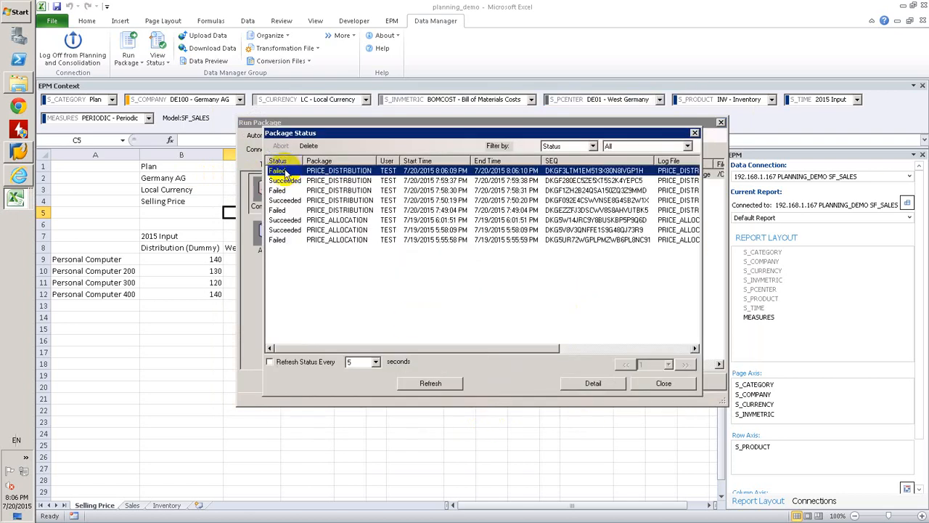
pyautogui.doubleClick(283, 172)
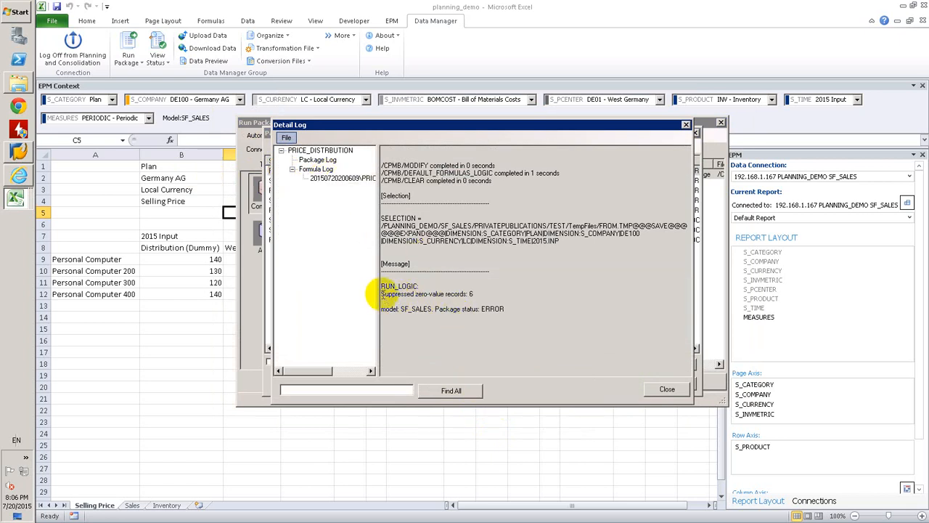
pyautogui.moveTo(380, 293); pyautogui.dragTo(439, 293)
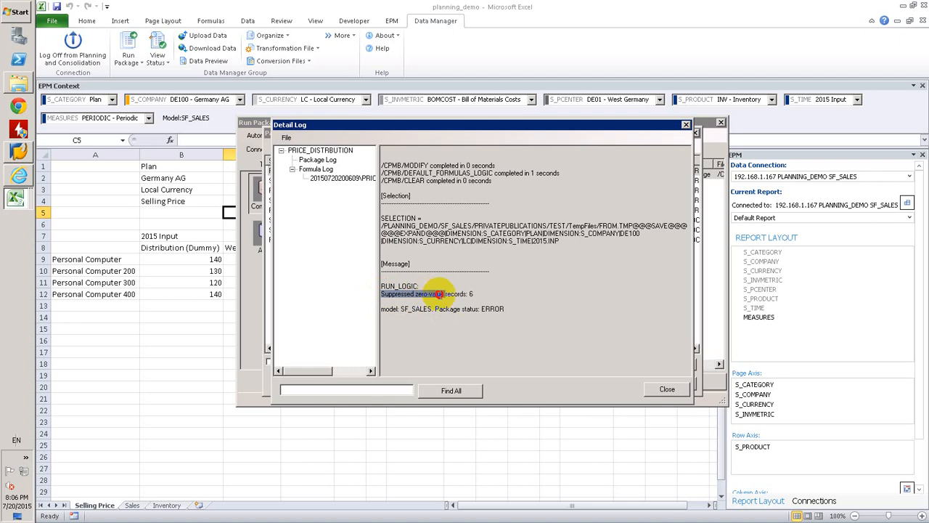
# Examine the formula log of the run, including its data region and write-back records, and close the detail log
pyautogui.click(336, 180)
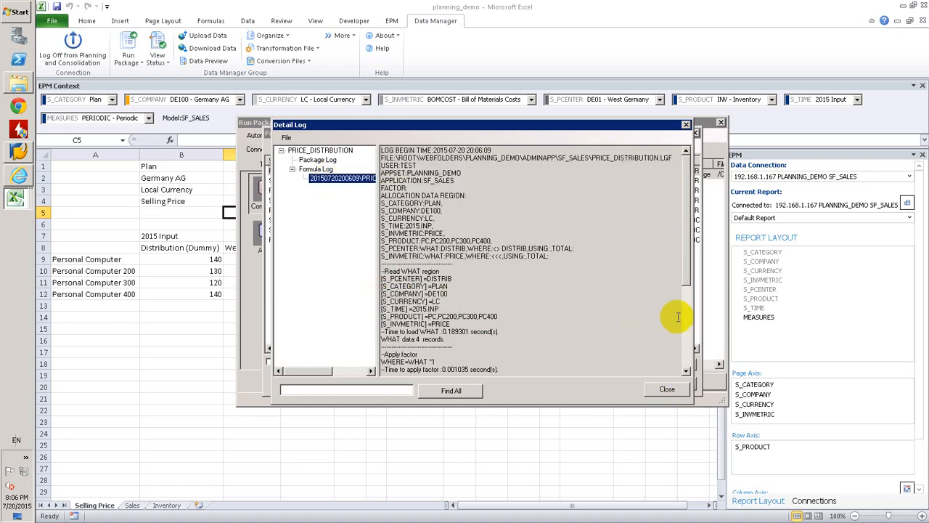
pyautogui.scroll(-5, 686, 320)
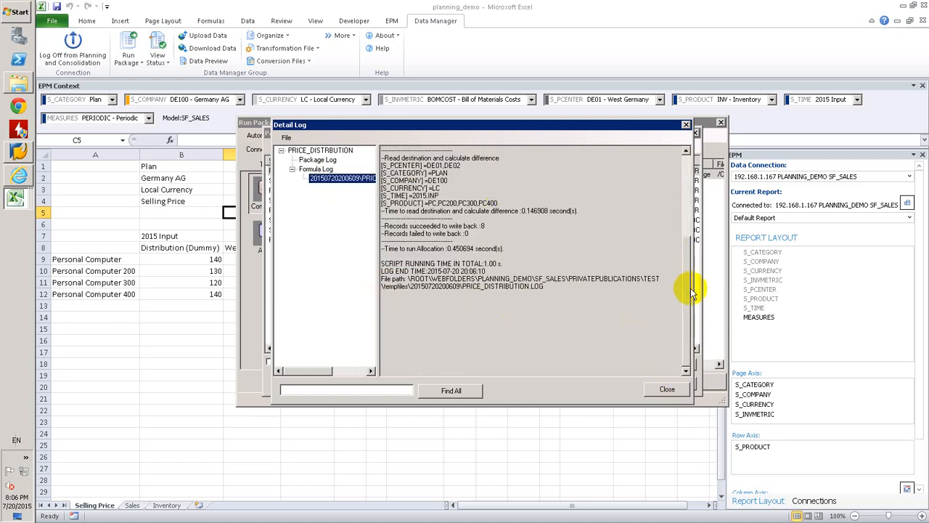
pyautogui.scroll(4, 688, 290)
pyautogui.scroll(1, 689, 290)
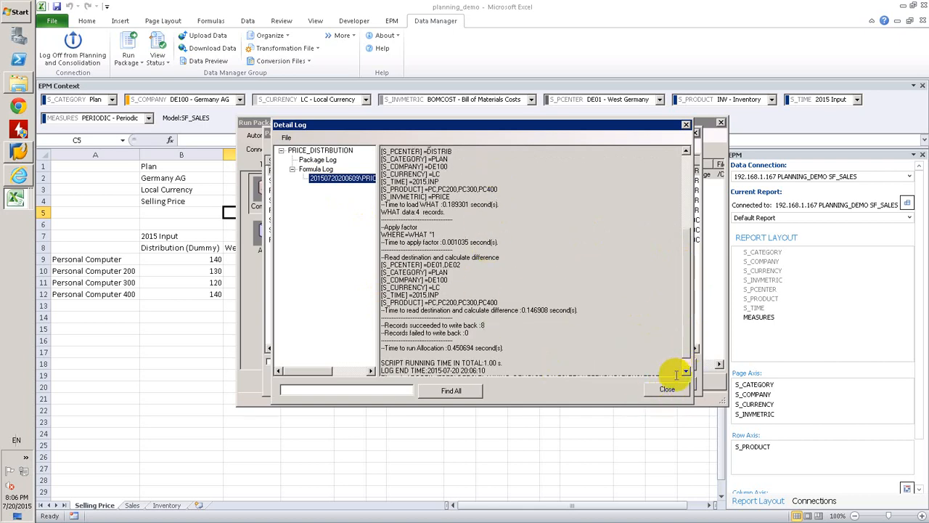
pyautogui.click(667, 390)
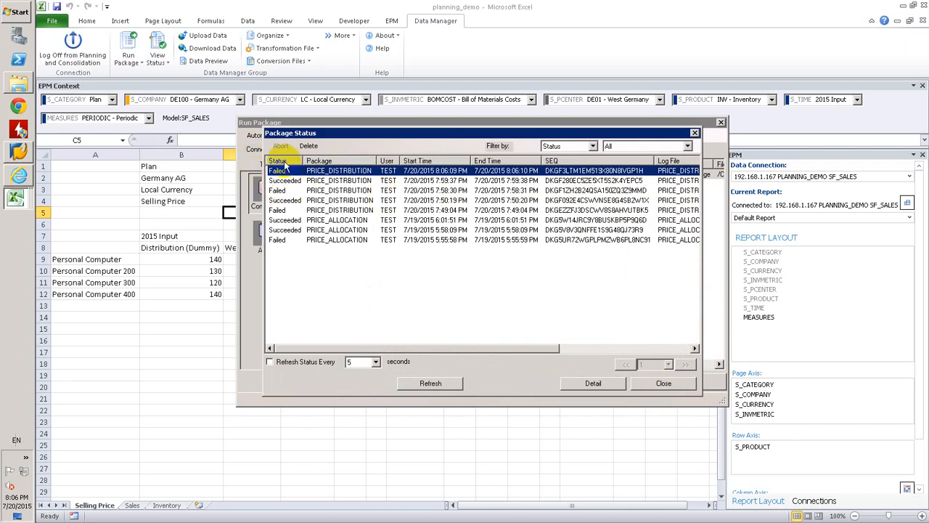
# Close the package windows, refresh the Selling Price report and compare the Personal Computer prices across the three profit centers
pyautogui.click(676, 387)
pyautogui.click(690, 383)
pyautogui.click(251, 295)
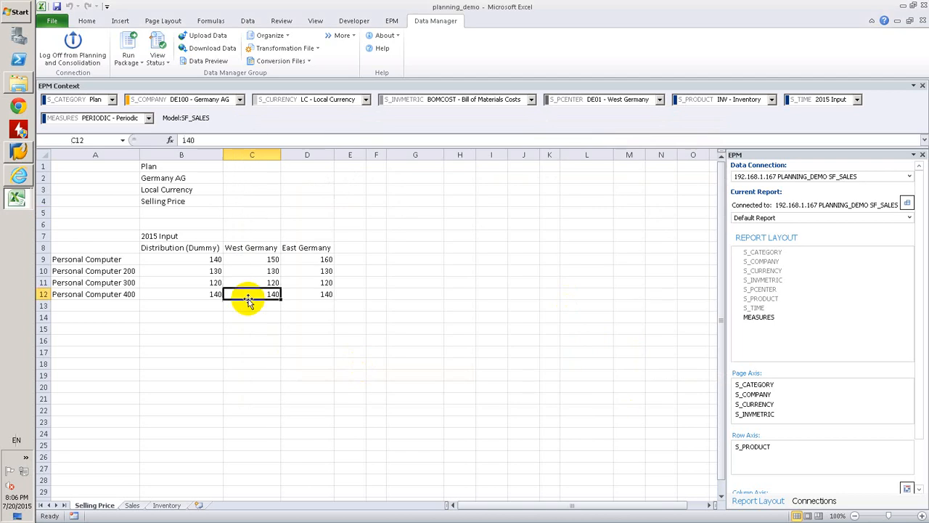
pyautogui.click(387, 20)
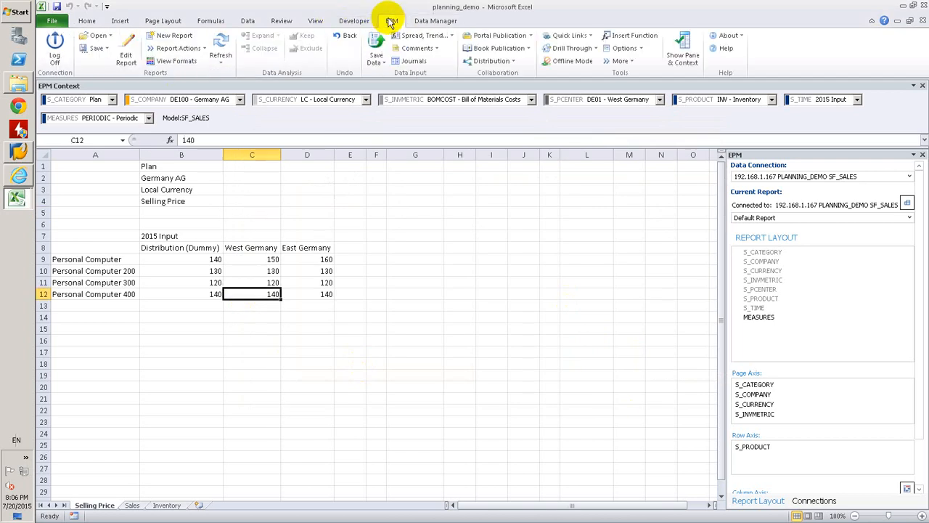
pyautogui.click(262, 262)
pyautogui.moveTo(263, 263); pyautogui.dragTo(313, 260)
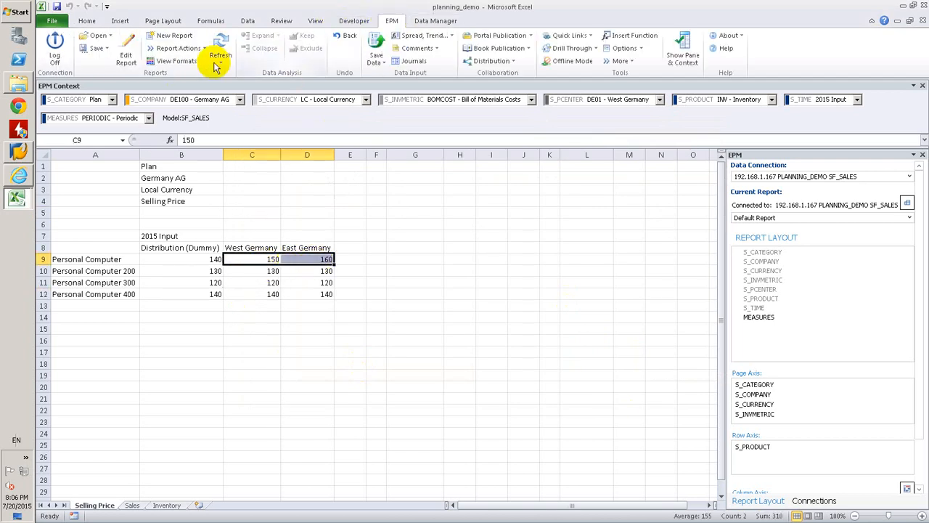
pyautogui.click(229, 35)
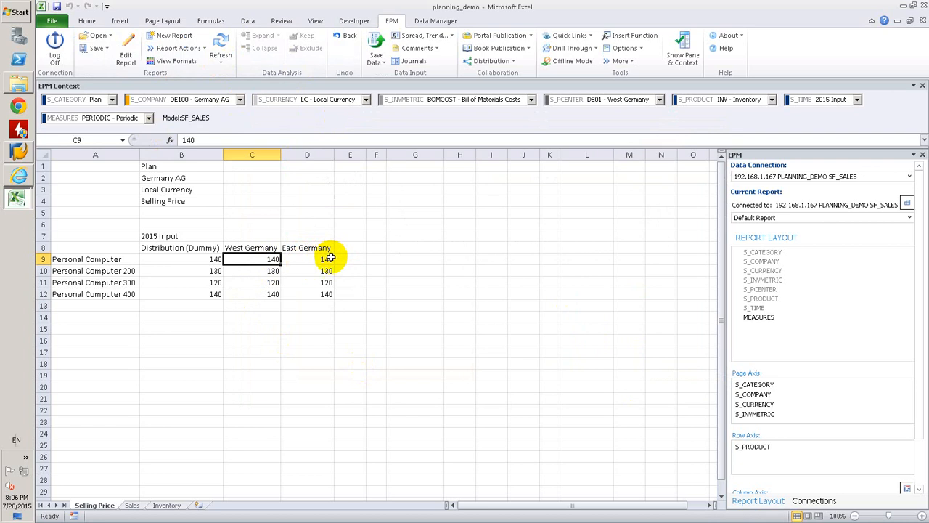
pyautogui.moveTo(327, 259); pyautogui.dragTo(211, 259)
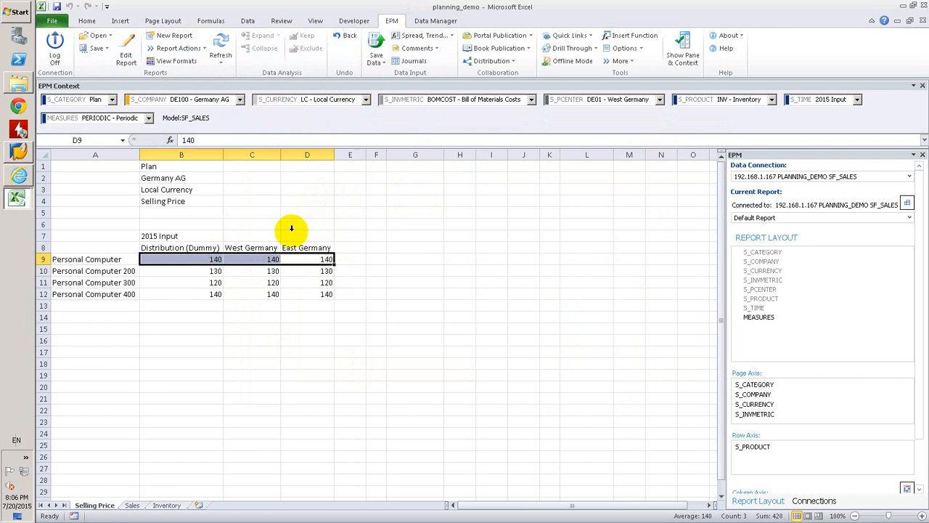
# Switch to the PRICE_DISTRIBUTION.LGF script in Internet Explorer and add a *DIM S_PRODUCT line to the allocation, reusing the S_INVMETRIC line's WHAT and WHERE clauses
pyautogui.click(18, 175)
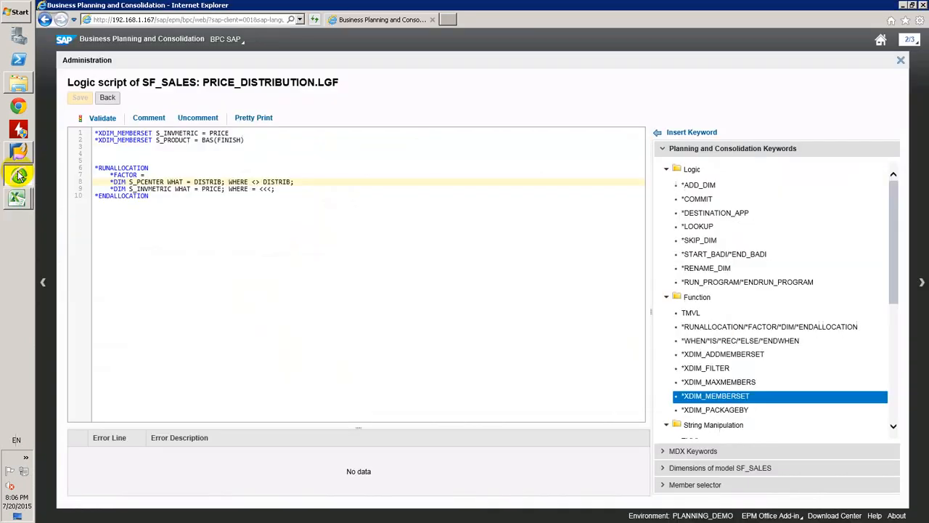
pyautogui.click(249, 140)
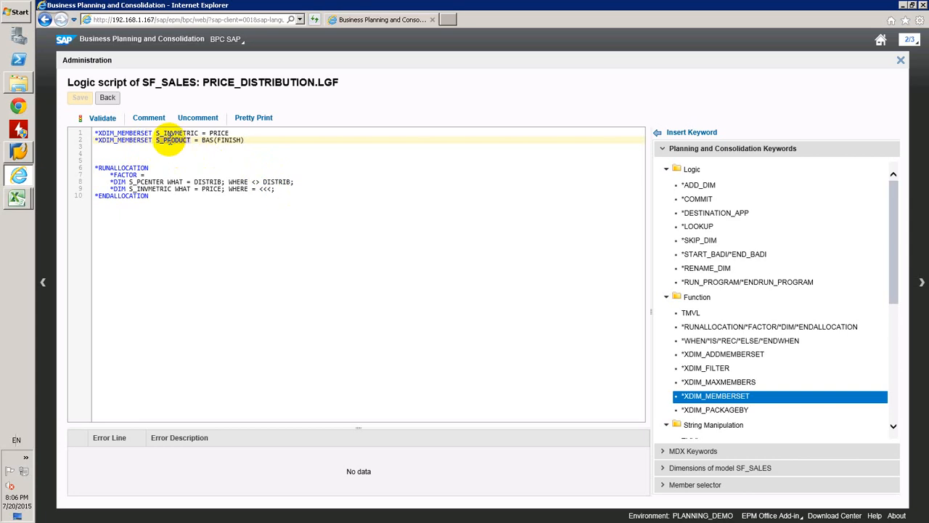
pyautogui.click(303, 188)
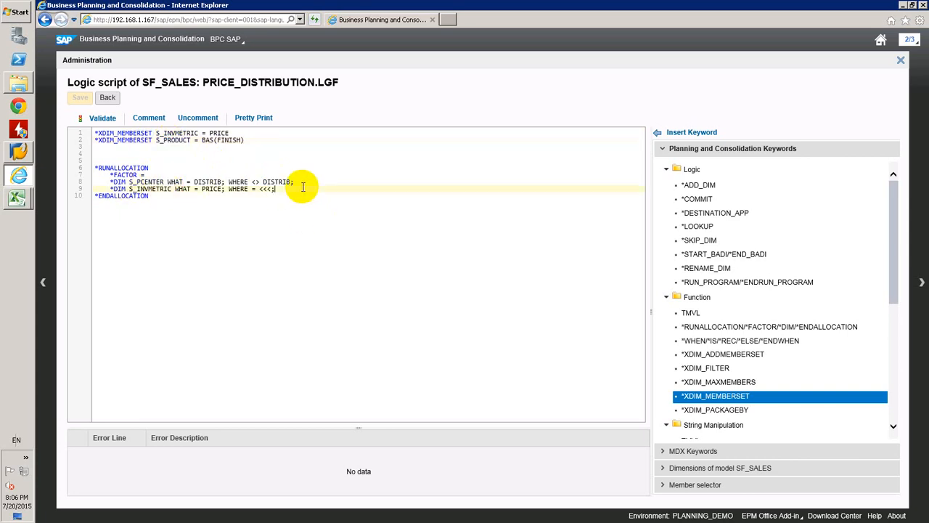
pyautogui.press('Return')
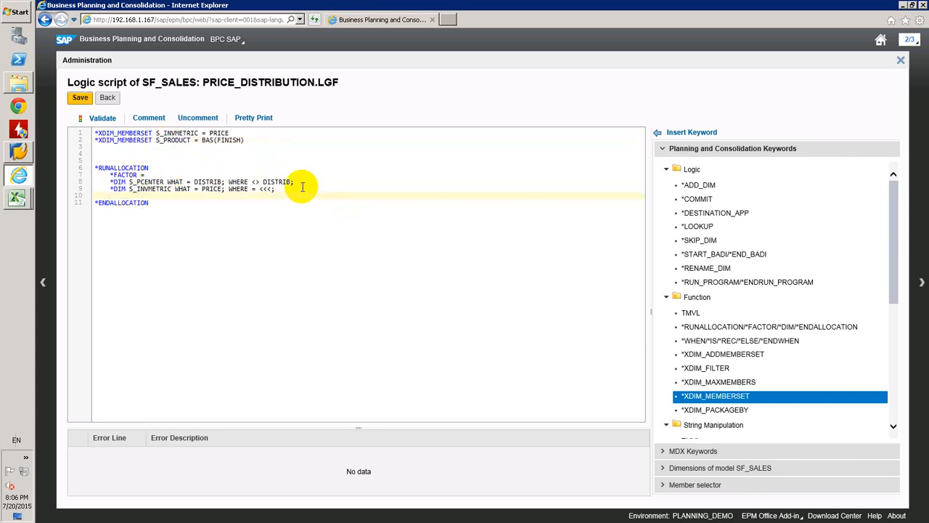
pyautogui.write('*DIM S_PRODUCT WT')
pyautogui.moveTo(276, 188)
pyautogui.mouseDown()
pyautogui.moveTo(178, 189)
pyautogui.moveTo(280, 189)
pyautogui.mouseUp()
pyautogui.hotkey('ctrl', 'c')
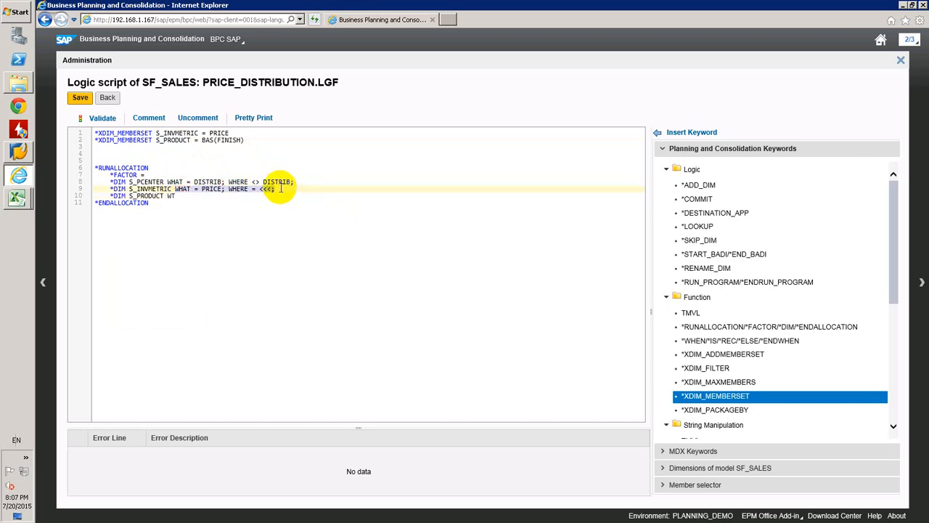
pyautogui.click(168, 195)
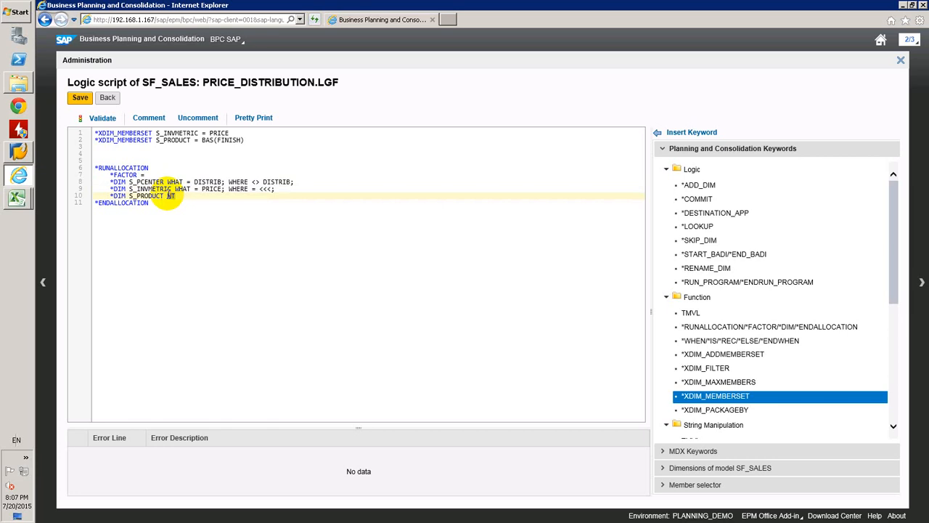
pyautogui.hotkey('ctrl', 'v')
# Set the S_PRODUCT line's WHAT value to BAS(FINISH), then validate and save the logic script
pyautogui.moveTo(245, 139); pyautogui.dragTo(201, 140)
pyautogui.hotkey('ctrl', 'c')
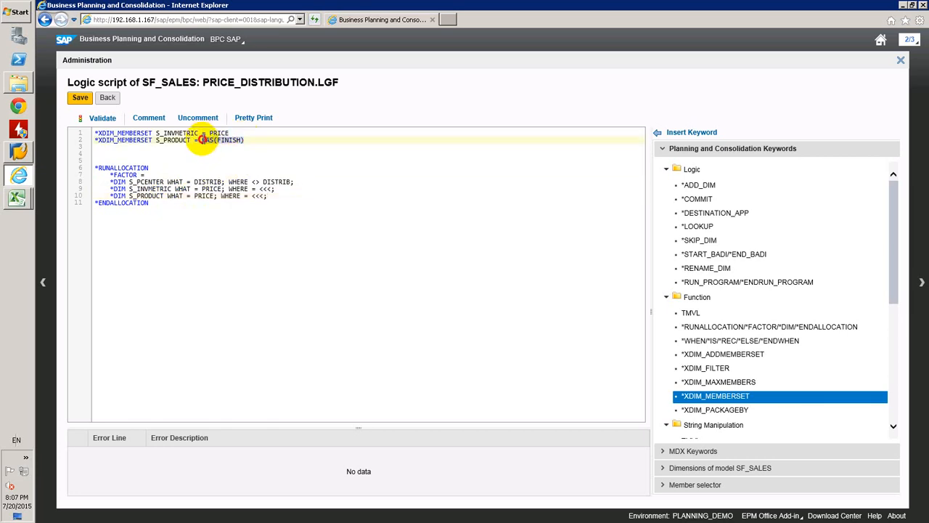
pyautogui.doubleClick(201, 195)
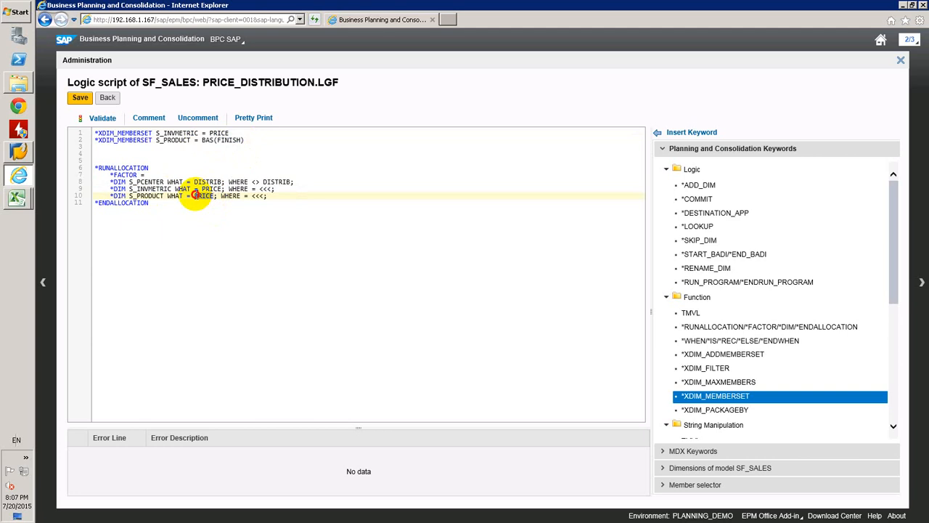
pyautogui.hotkey('ctrl', 'v')
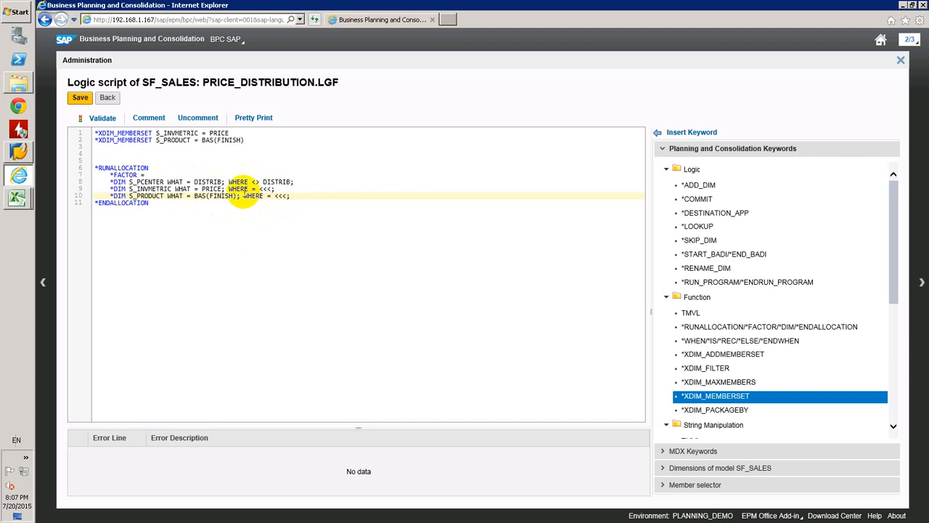
pyautogui.click(208, 181)
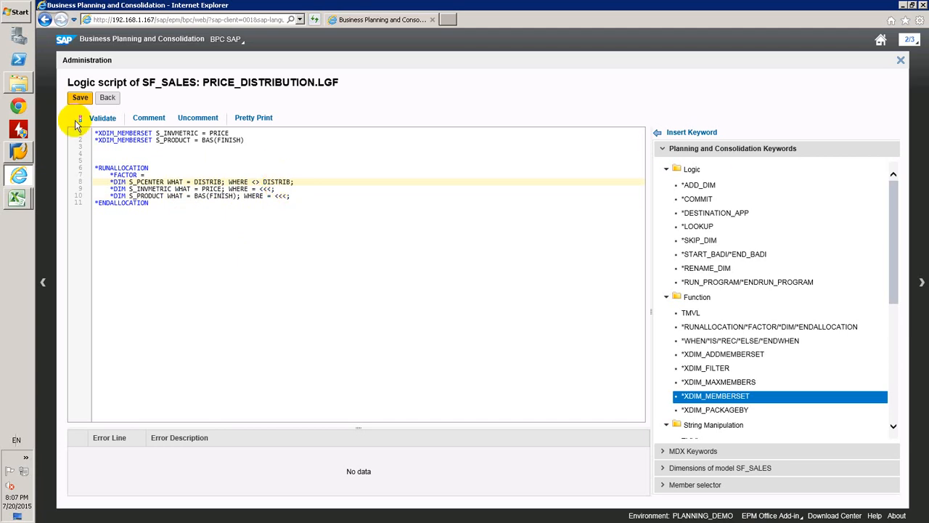
pyautogui.click(99, 119)
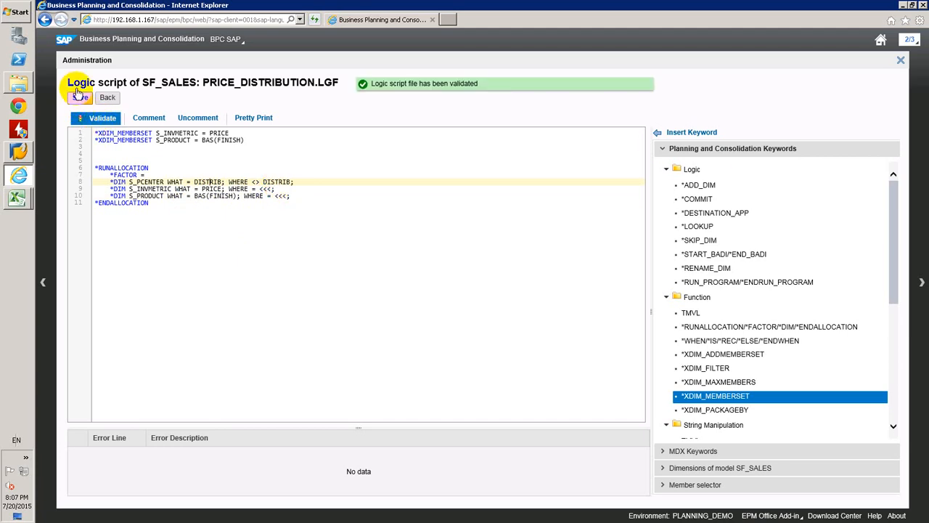
pyautogui.click(80, 99)
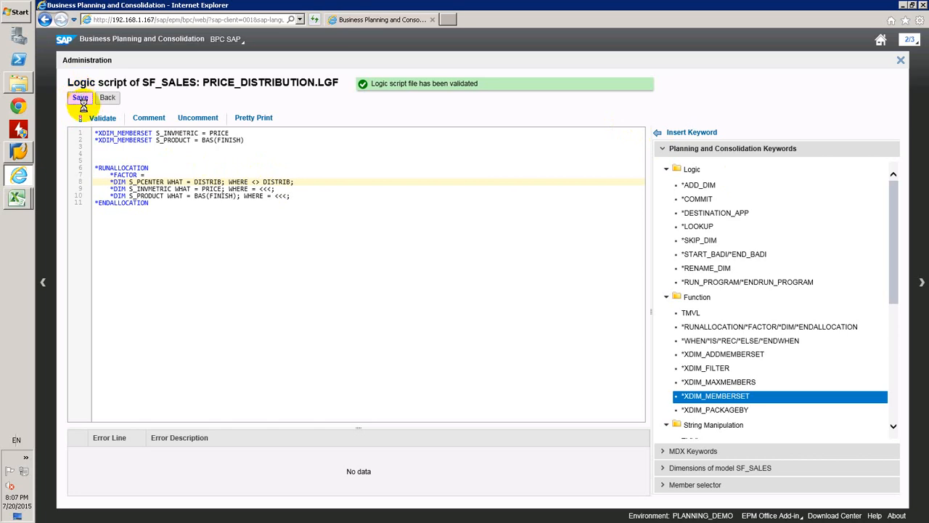
# Switch to Excel, clear the West Germany and East Germany prices of all four products and save the data to the model
pyautogui.moveTo(17, 198)
pyautogui.click(58, 211)
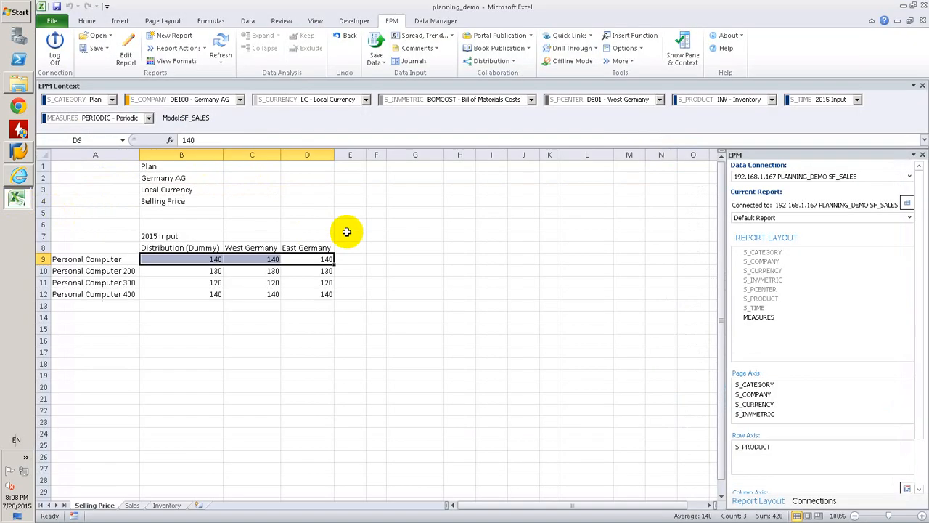
pyautogui.click(277, 286)
pyautogui.moveTo(254, 259); pyautogui.dragTo(317, 291)
pyautogui.press('Delete')
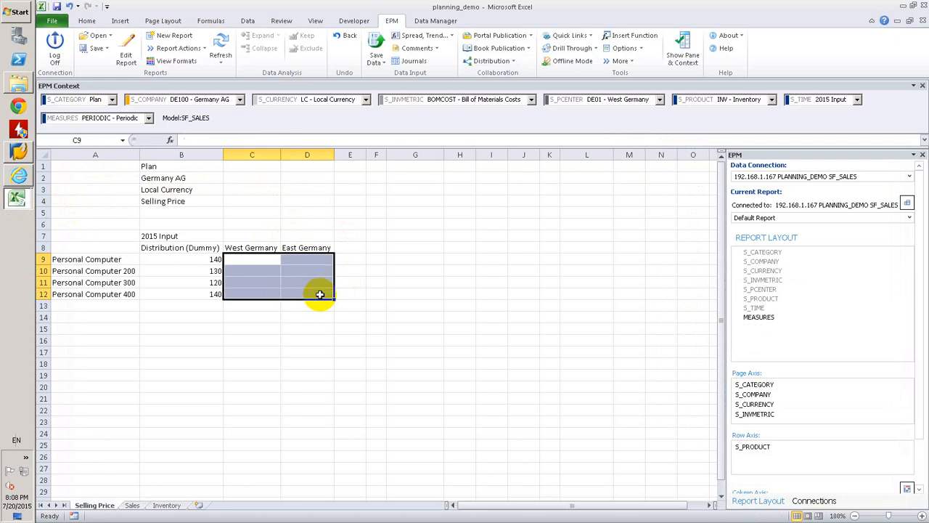
pyautogui.click(373, 44)
pyautogui.press('Return')
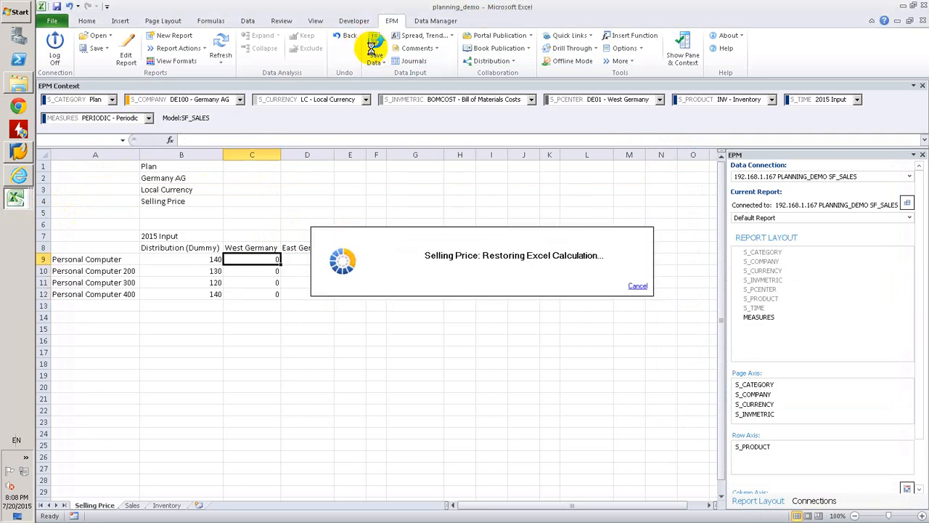
pyautogui.click(586, 339)
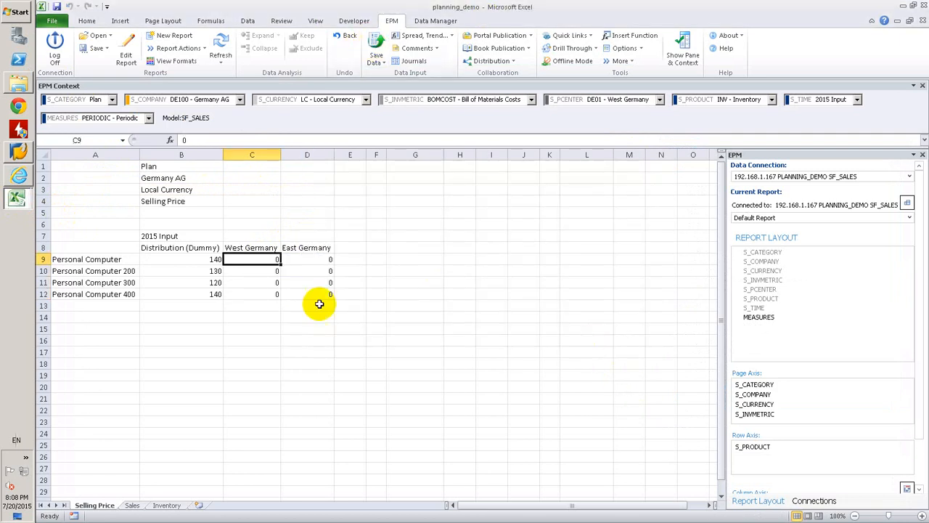
# Run the PRICE_DISTRBUTION package from SF Packages immediately for category PLAN, company DE100, currency LC and time 2015.INP
pyautogui.click(347, 305)
pyautogui.click(444, 21)
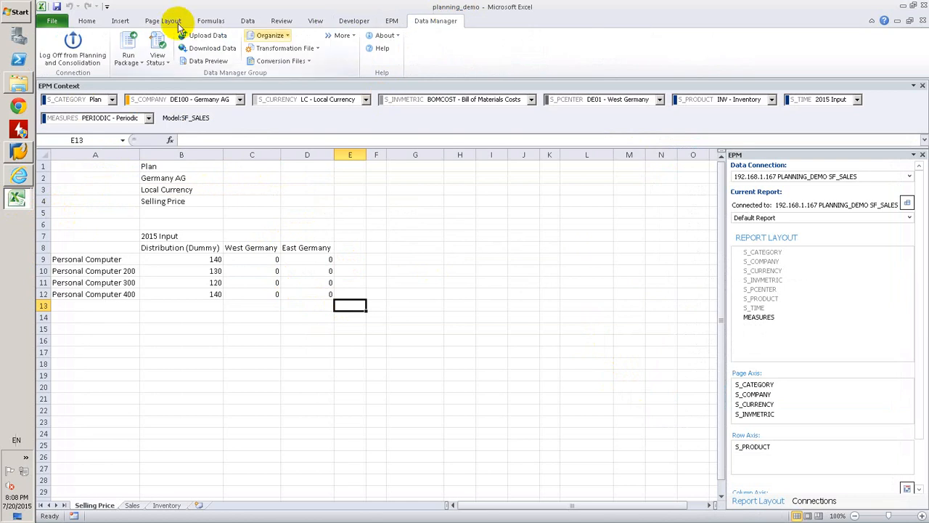
pyautogui.click(126, 45)
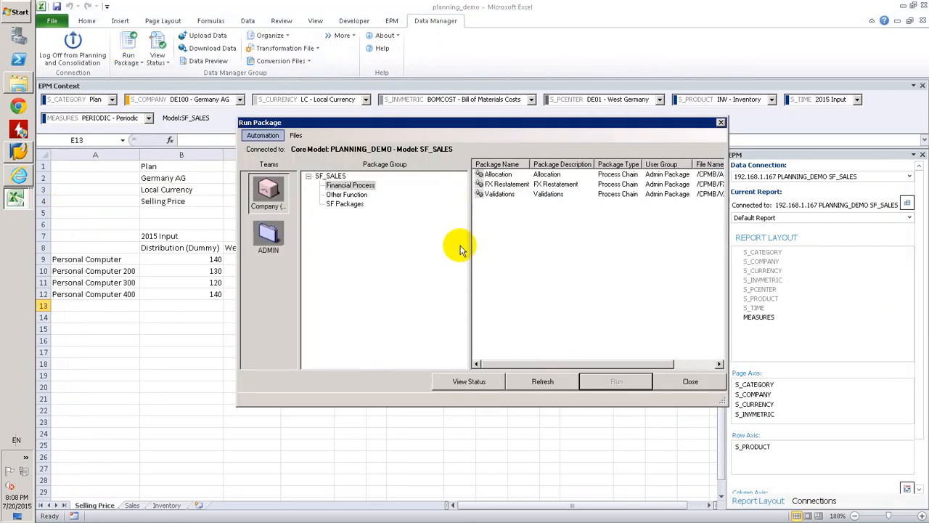
pyautogui.click(347, 204)
pyautogui.doubleClick(491, 177)
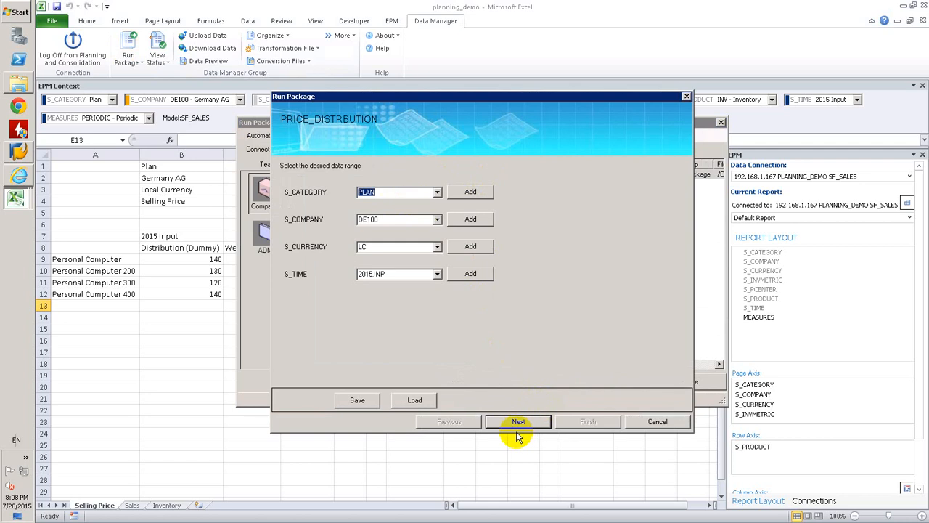
pyautogui.click(510, 421)
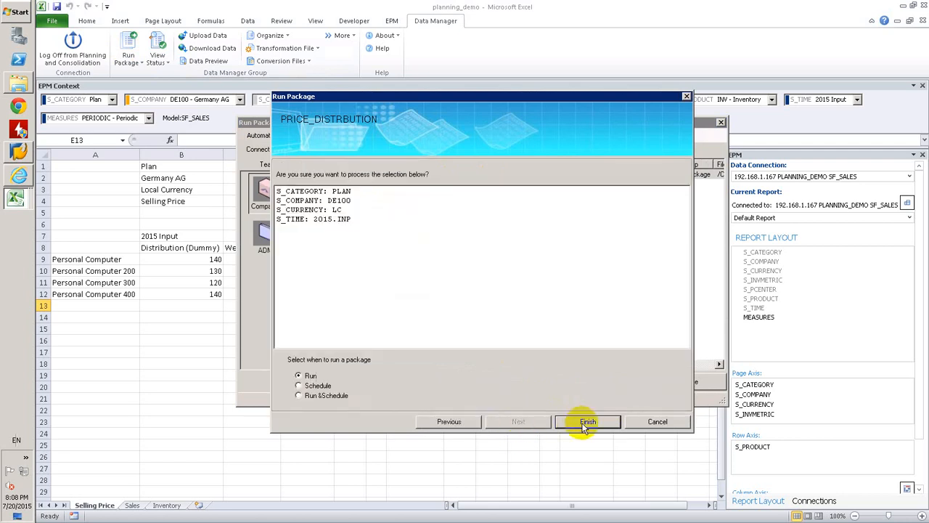
pyautogui.click(449, 421)
pyautogui.click(522, 420)
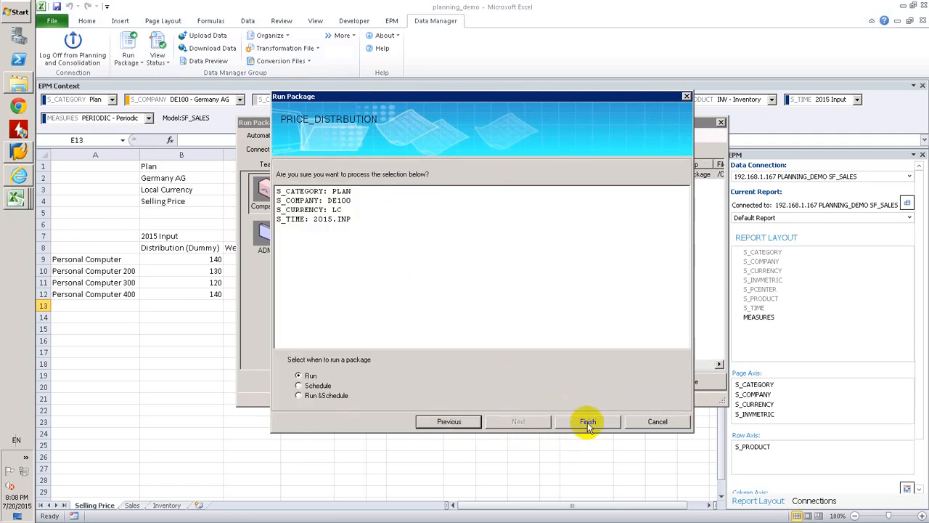
pyautogui.click(588, 421)
pyautogui.click(571, 303)
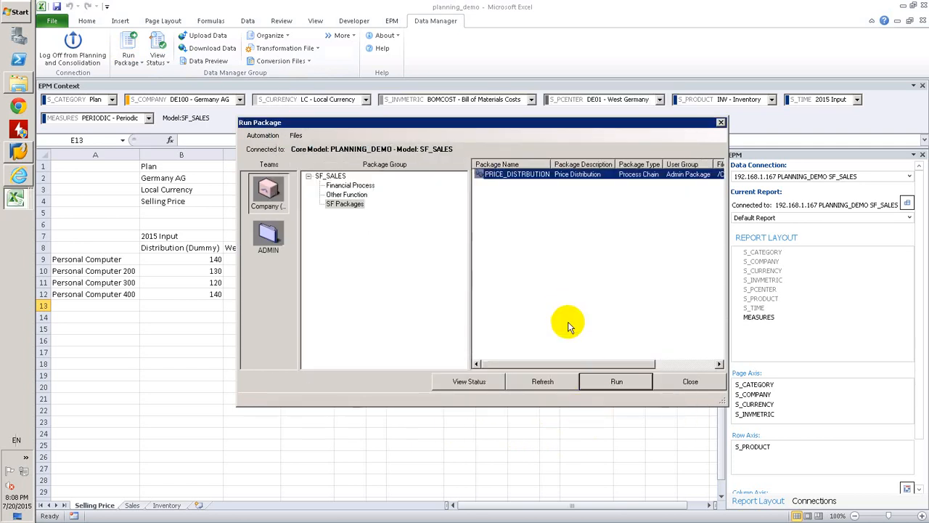
# Check the package status of the latest PRICE_DISTRBUTION run and review its detail log
pyautogui.click(483, 381)
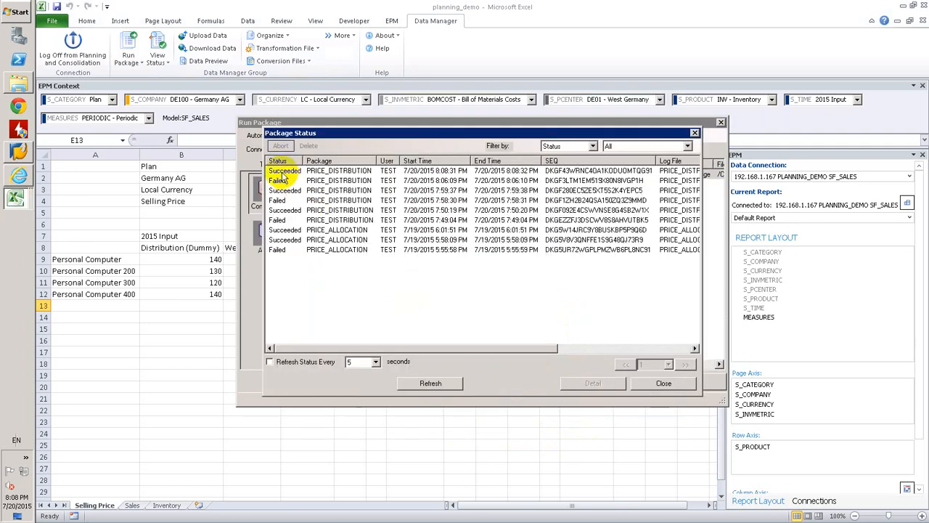
pyautogui.click(284, 173)
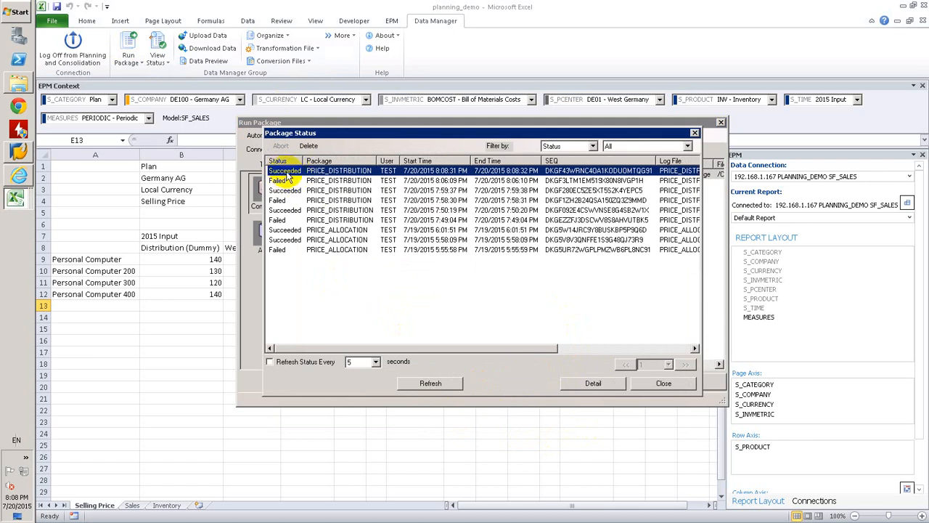
pyautogui.doubleClick(283, 173)
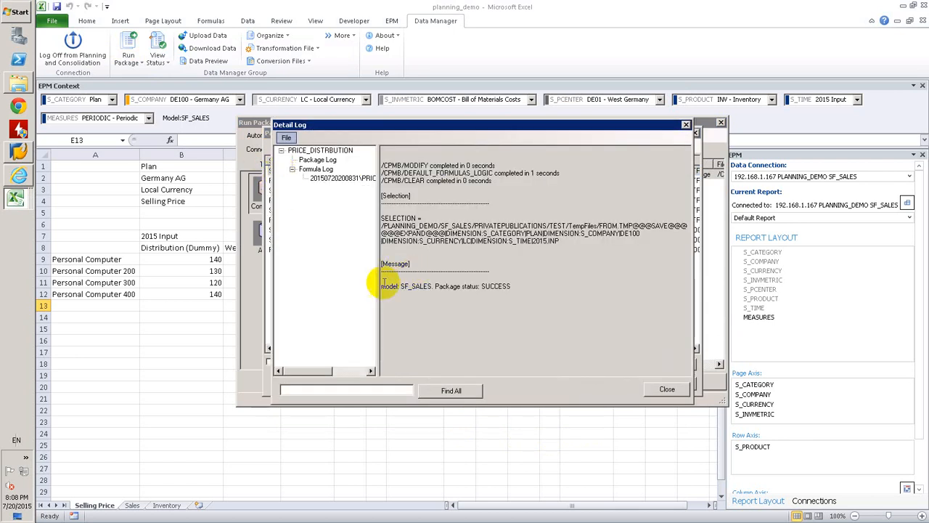
pyautogui.click(668, 389)
# Close the package status and run windows and refresh the Selling Price report with the distributed prices
pyautogui.click(688, 386)
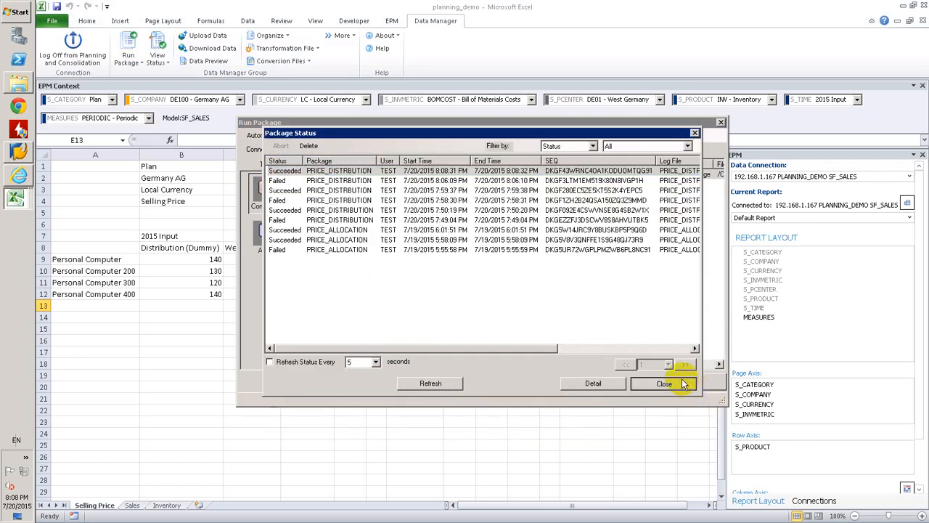
pyautogui.click(686, 380)
pyautogui.click(321, 316)
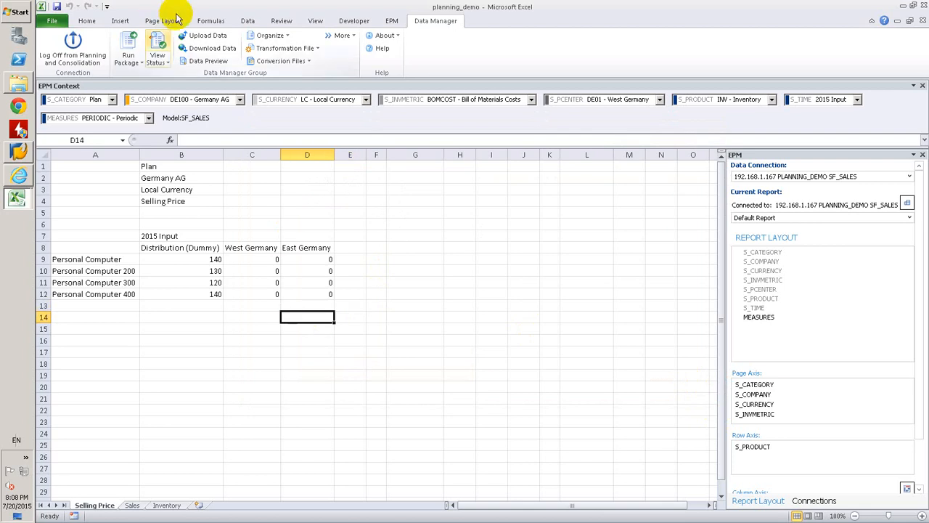
pyautogui.click(392, 21)
pyautogui.click(218, 45)
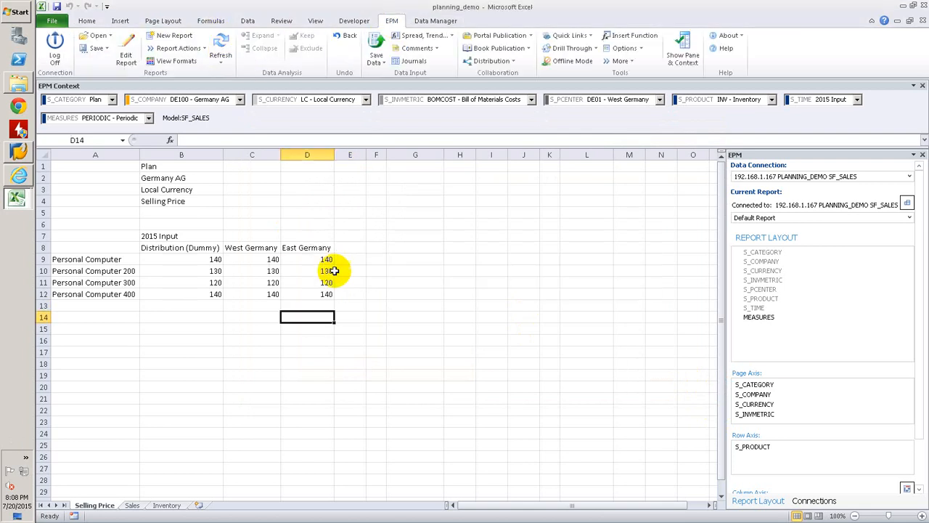
# Enter 150 as the West Germany selling price of Personal Computer 300
pyautogui.click(270, 280)
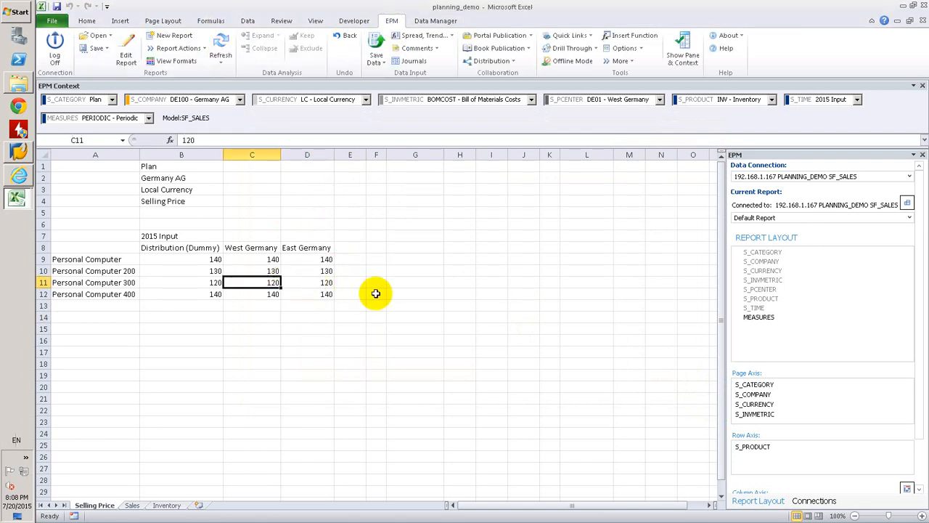
pyautogui.write('150')
pyautogui.press('Return')
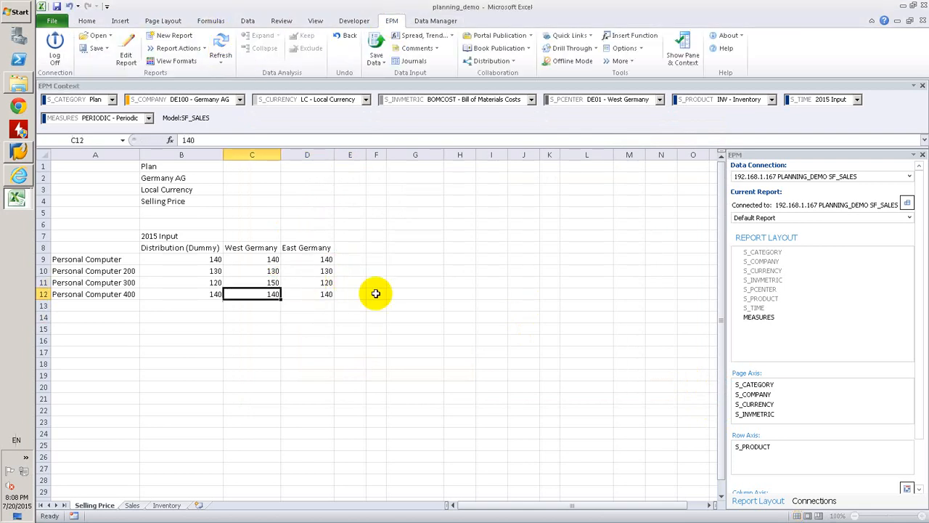
# Set the West Germany selling price of Personal Computer 300 to 140 in the refreshed report and save the data to the model
pyautogui.click(219, 44)
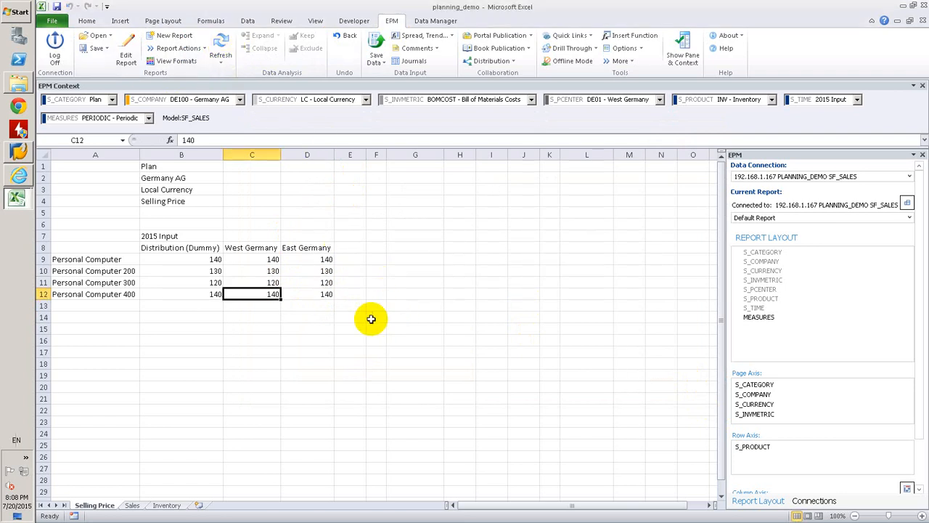
pyautogui.click(270, 283)
pyautogui.write('140')
pyautogui.press('Return')
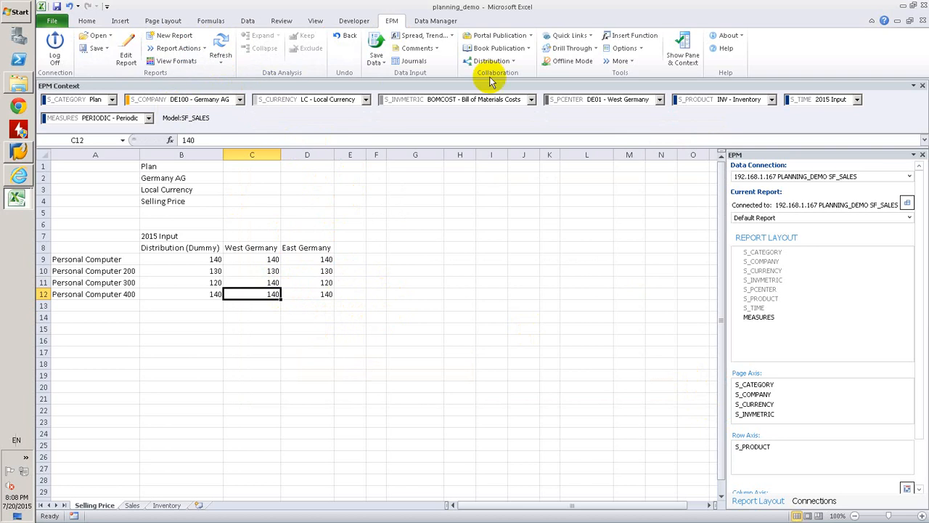
pyautogui.click(376, 41)
pyautogui.press('Return')
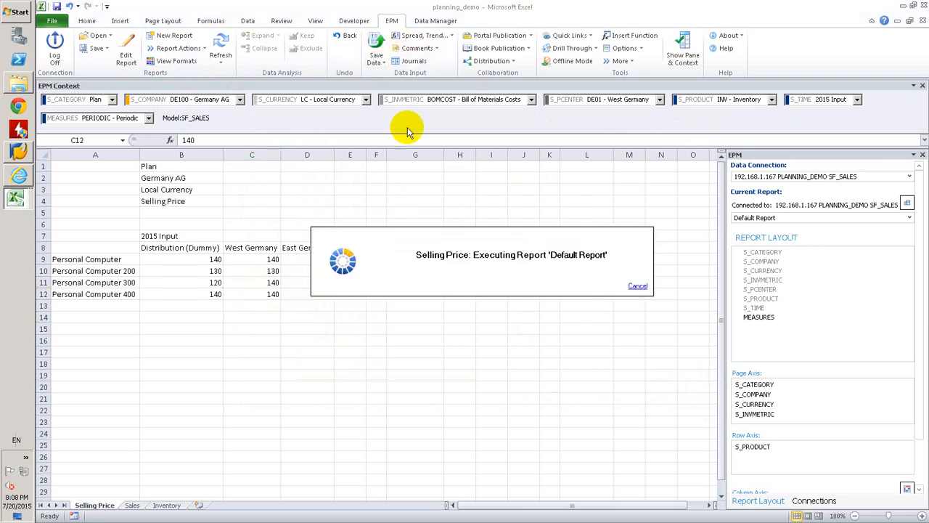
pyautogui.click(585, 341)
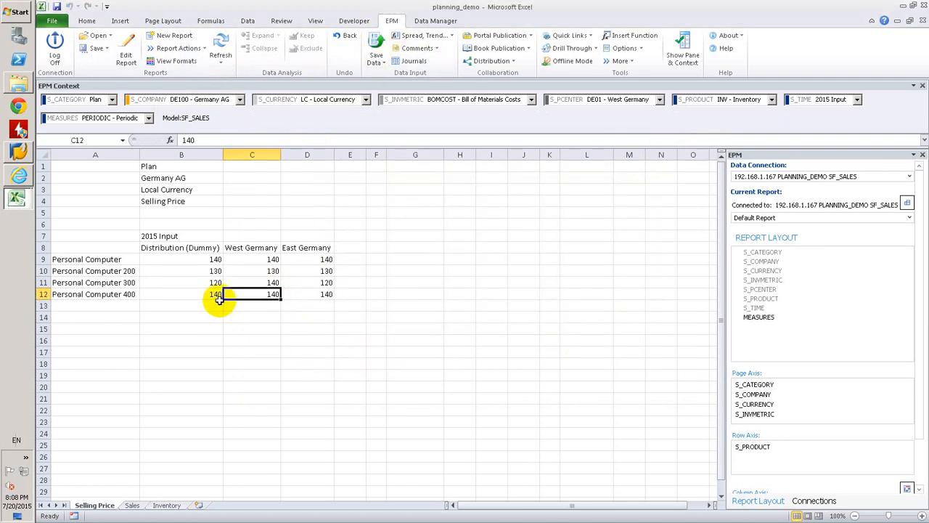
# Switch to the Sales sheet and refresh its report to load the selling prices per profit center and product
pyautogui.click(133, 506)
pyautogui.click(283, 270)
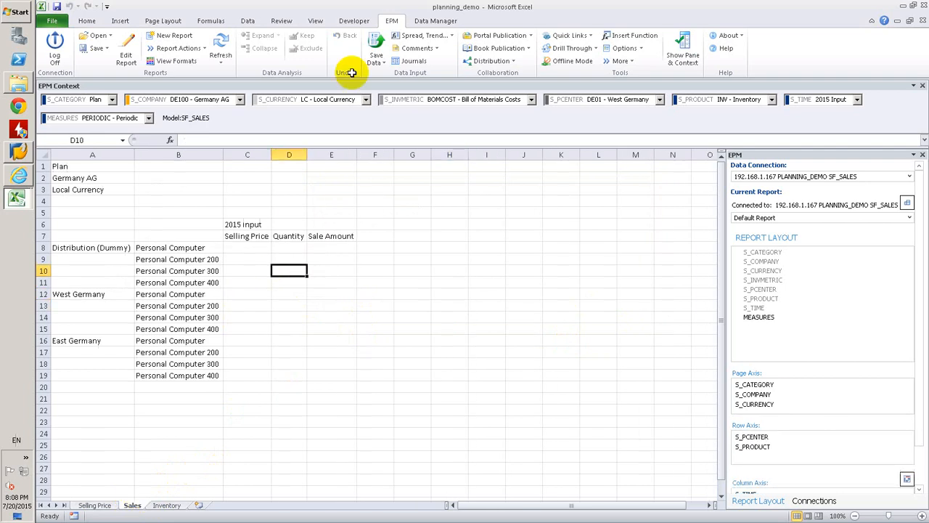
pyautogui.click(220, 45)
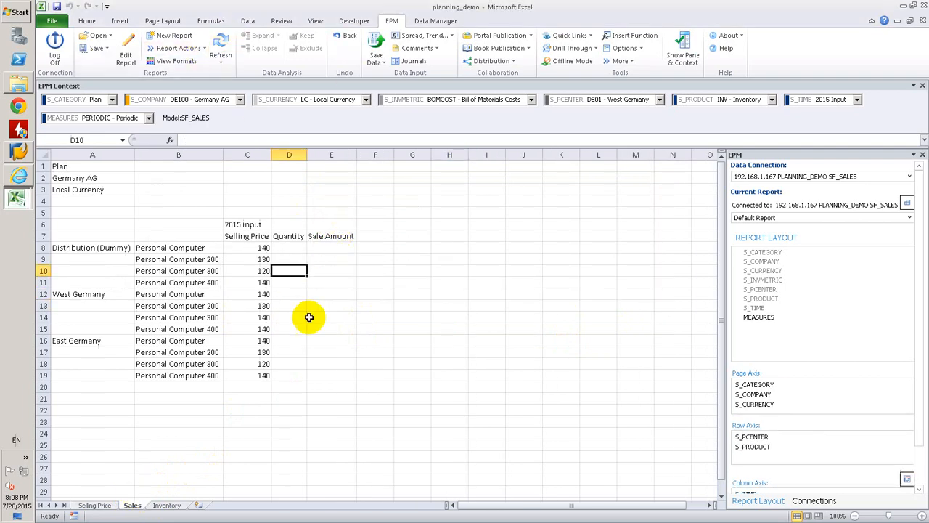